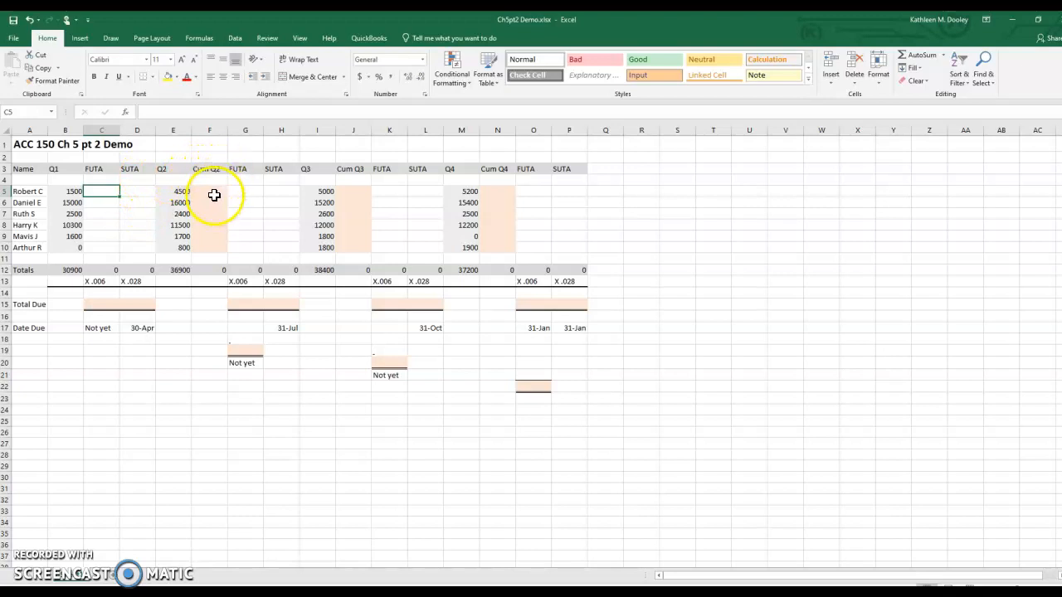
click(214, 195)
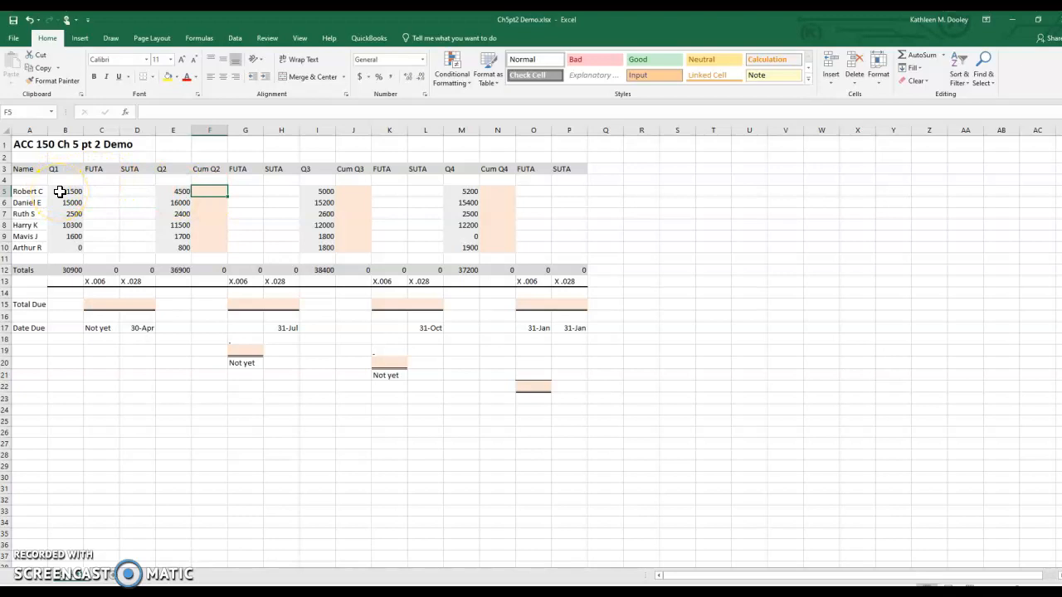
click(205, 192)
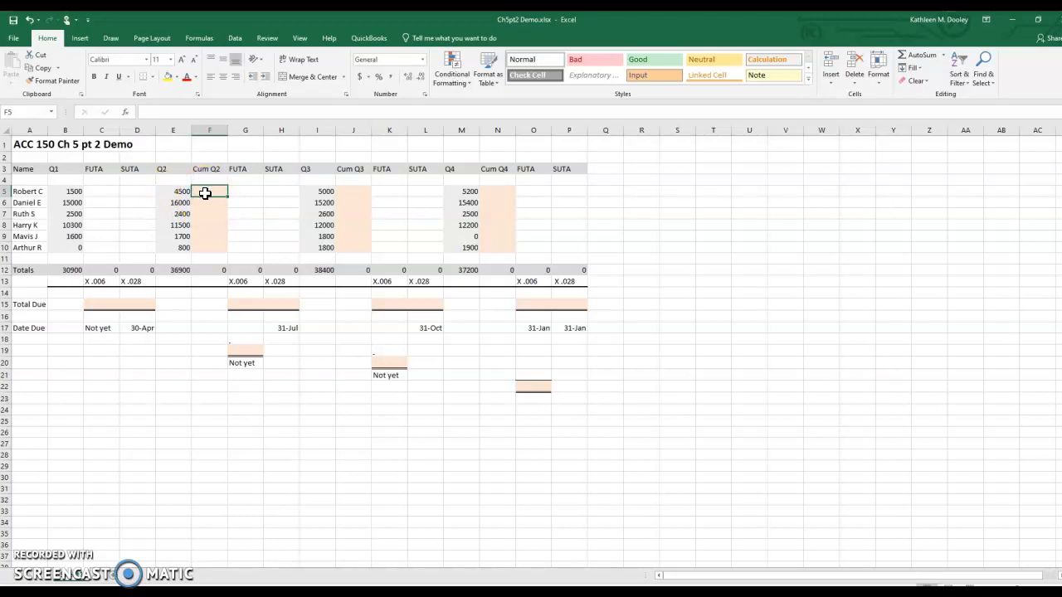
click(352, 194)
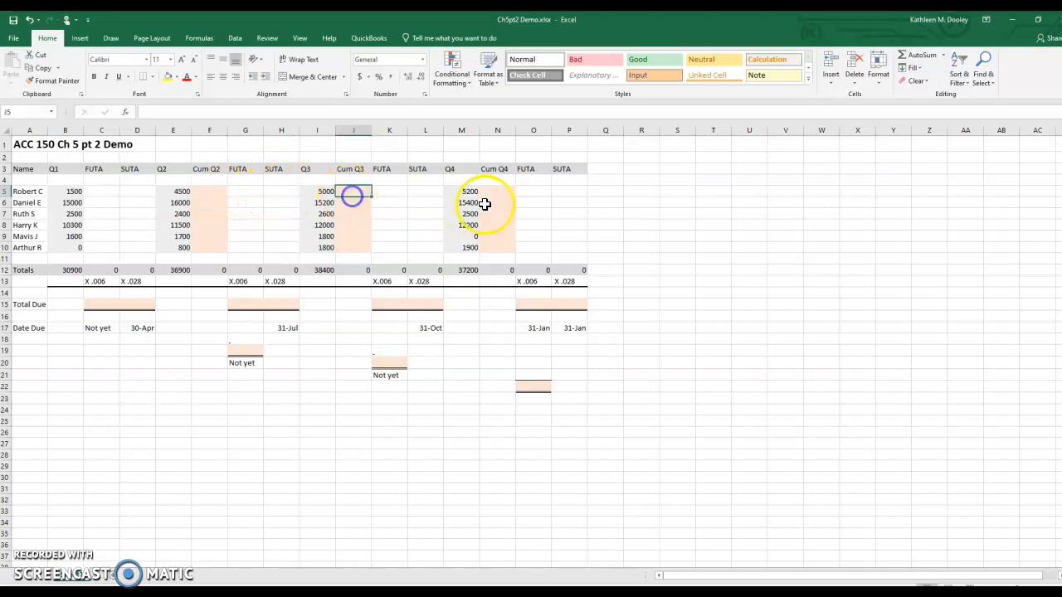
click(502, 192)
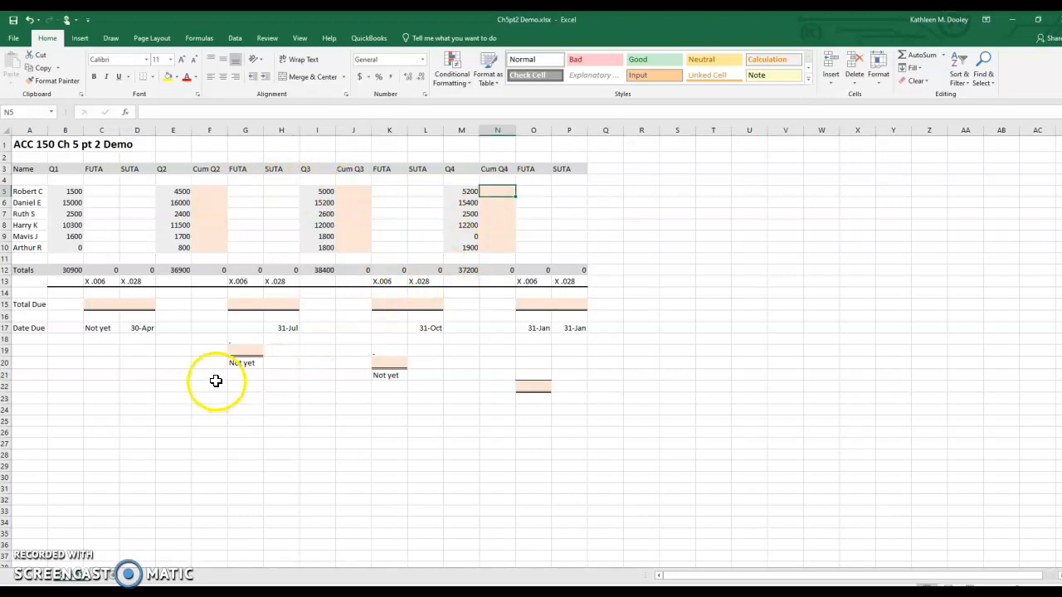
click(215, 196)
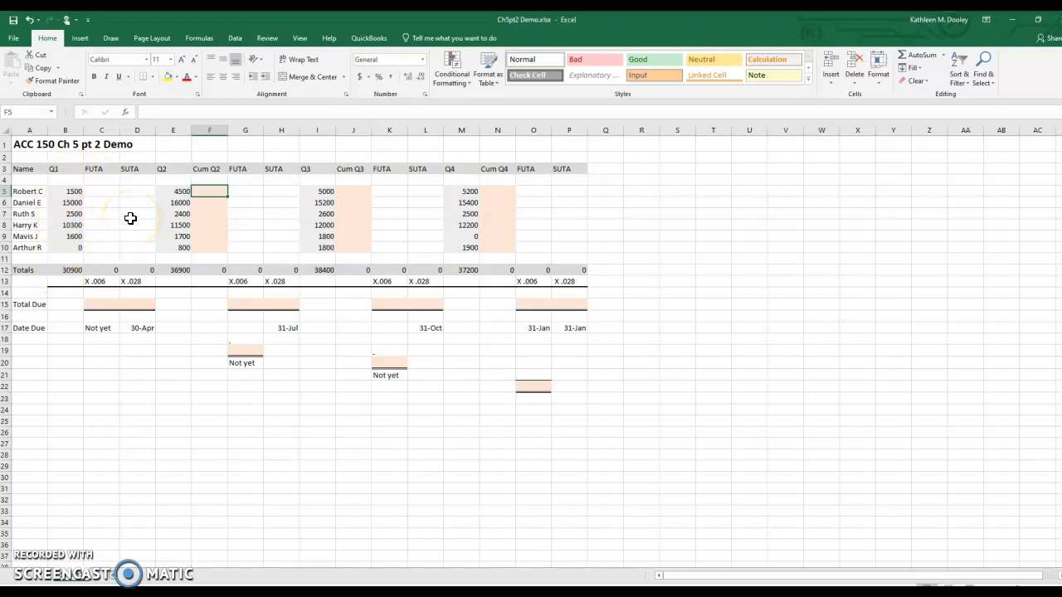
Step: Enter 1500 as both the Q1 FUTA and the Q1 SUTA taxable wages in row 5
click(100, 192)
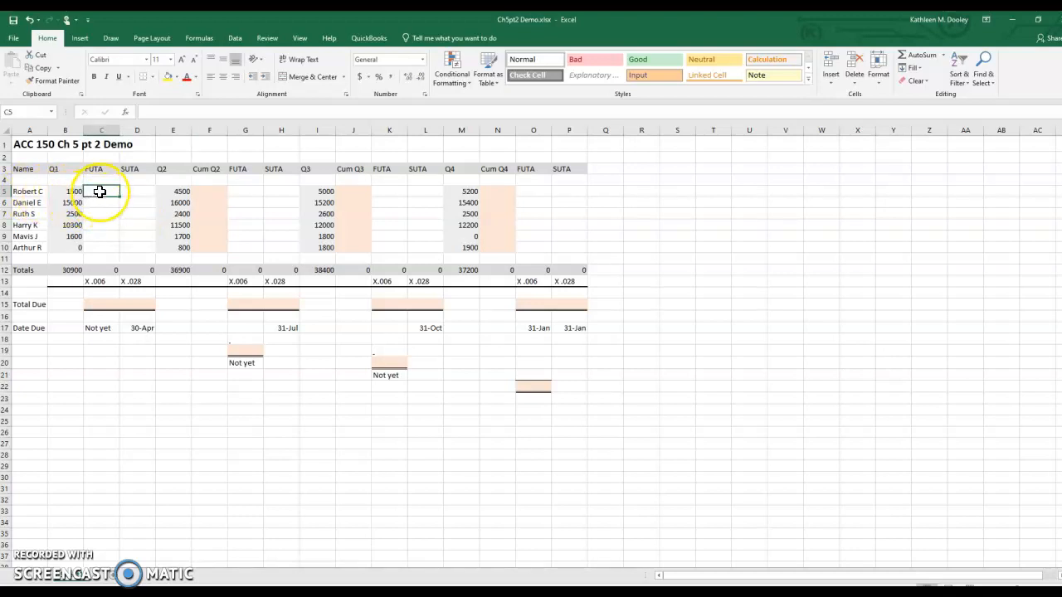
text(1500)
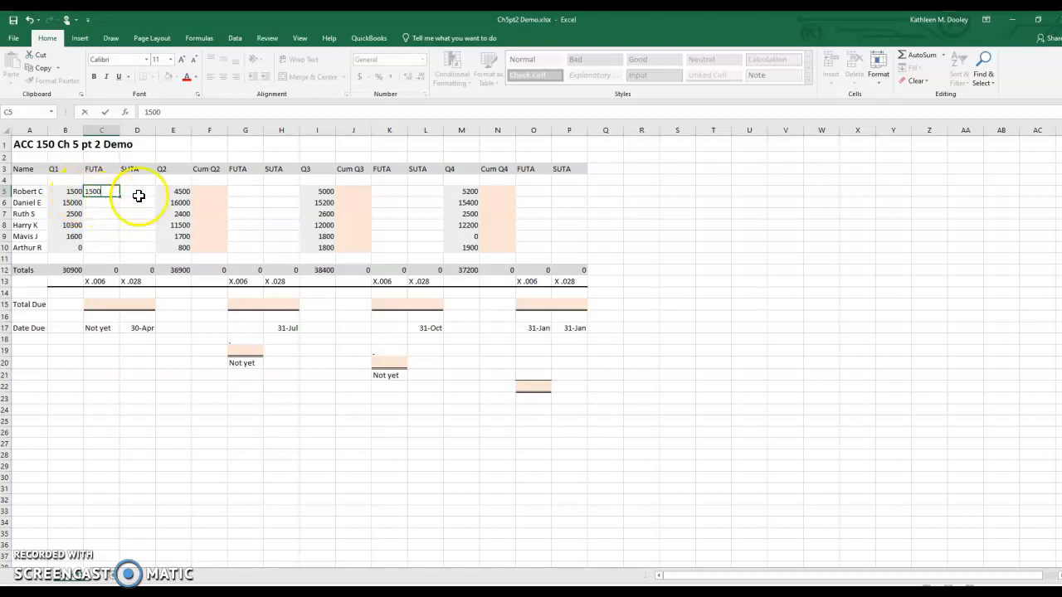
click(139, 193)
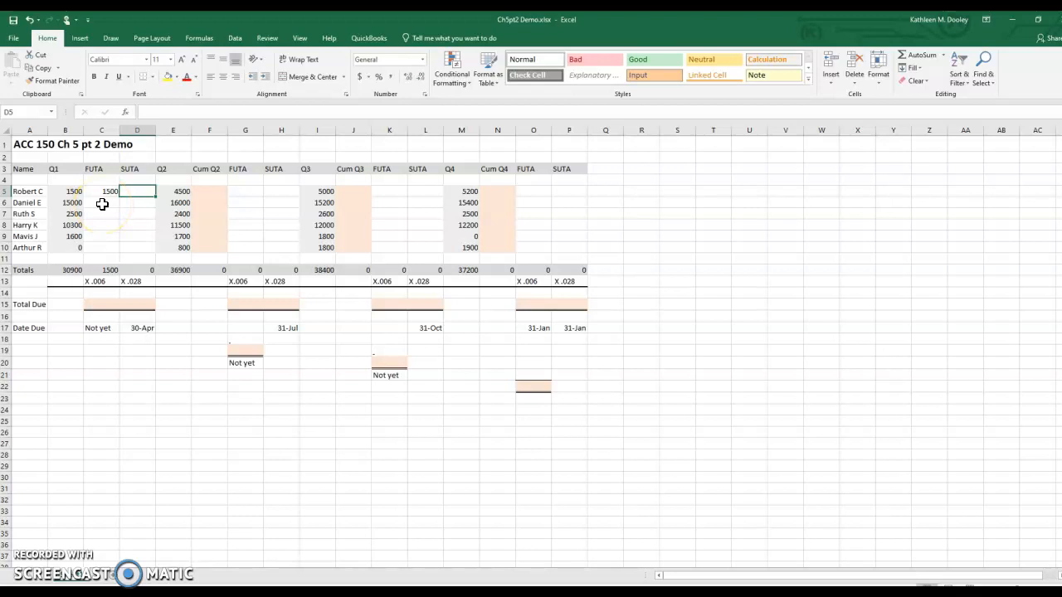
text(1500)
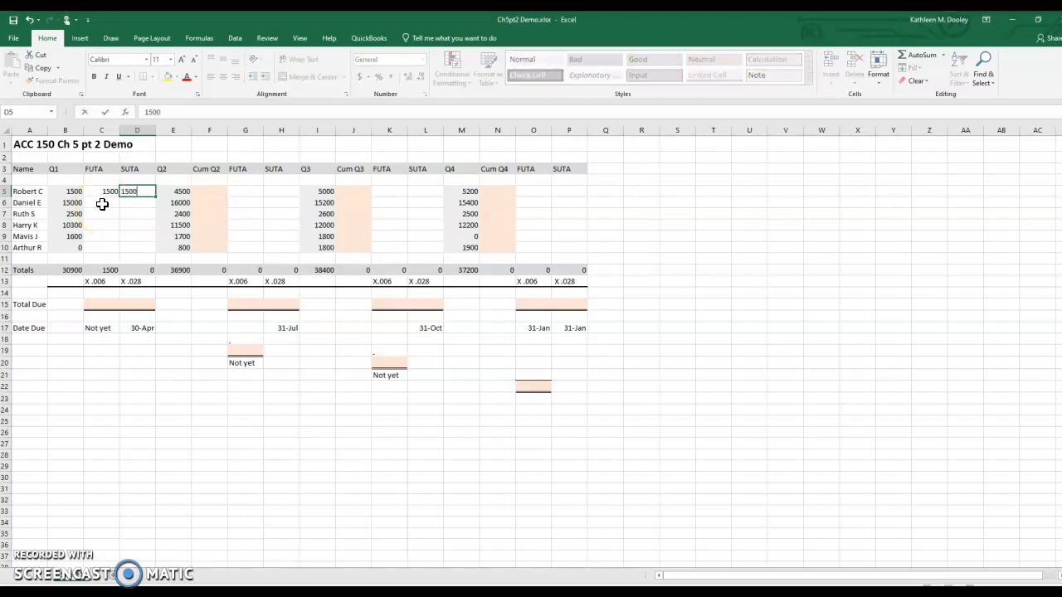
Step: Enter the Q1 taxable wages in row 6: 7000 for FUTA and 14000 for SUTA
click(102, 204)
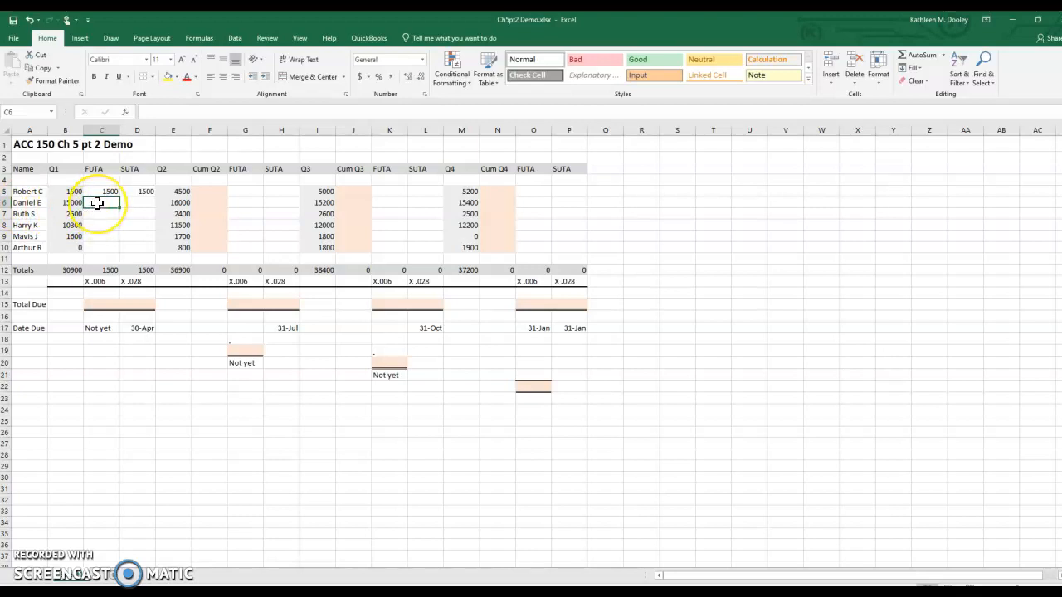
text(7000)
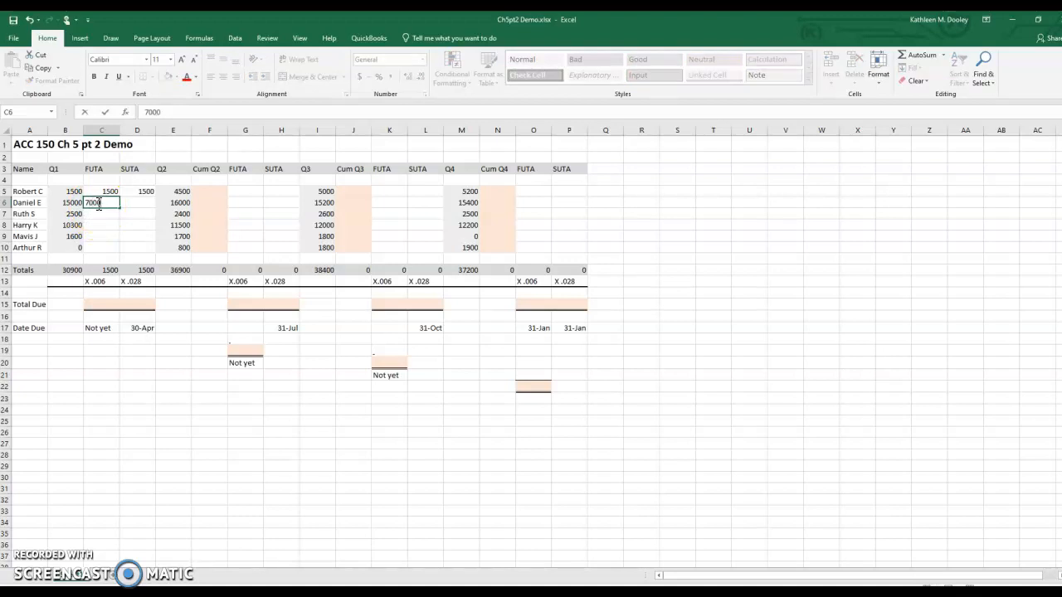
key(Tab)
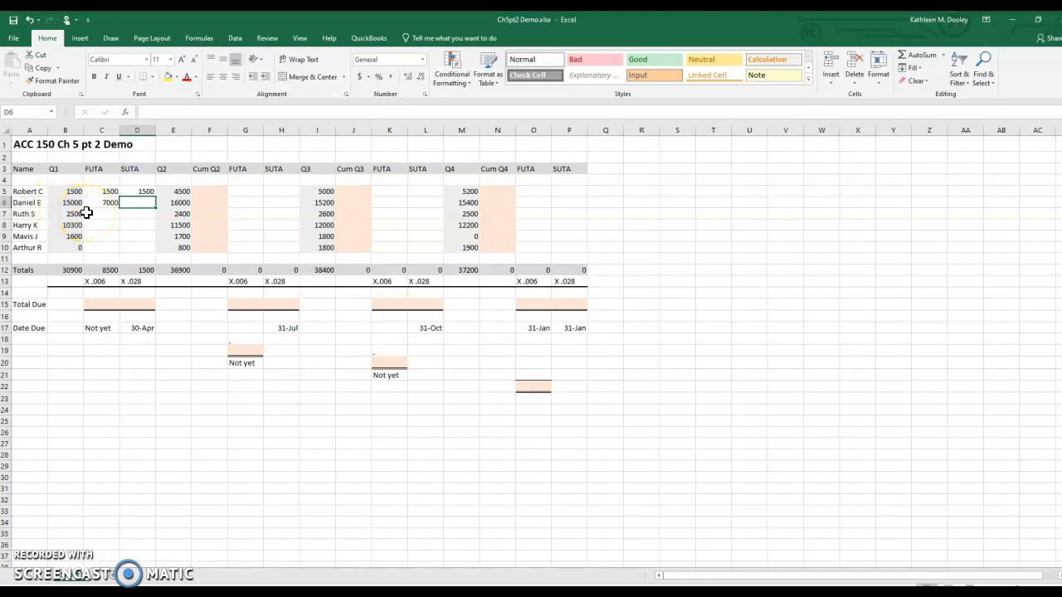
text(14000)
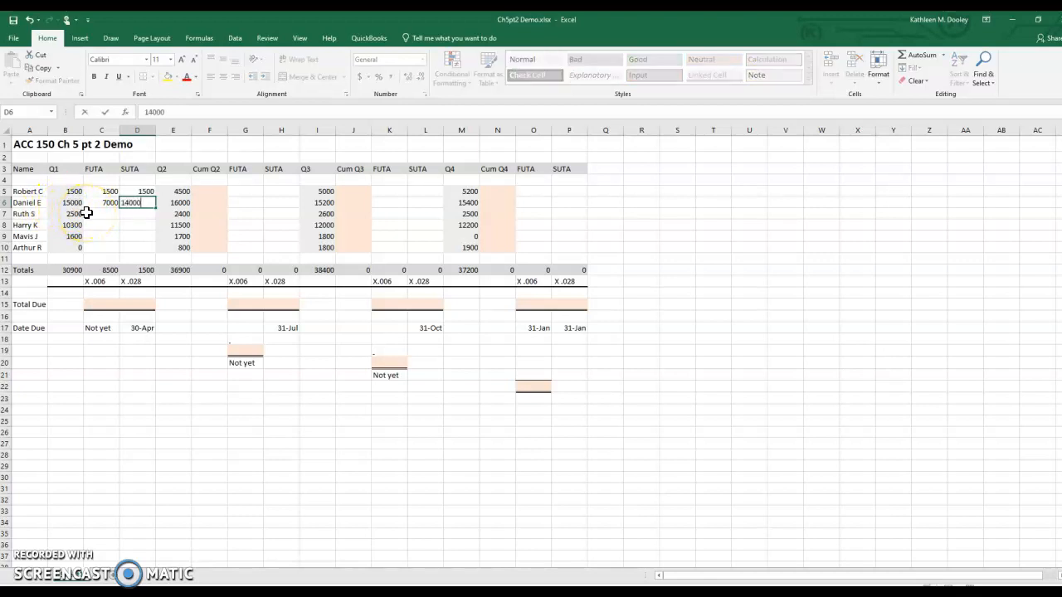
key(Return)
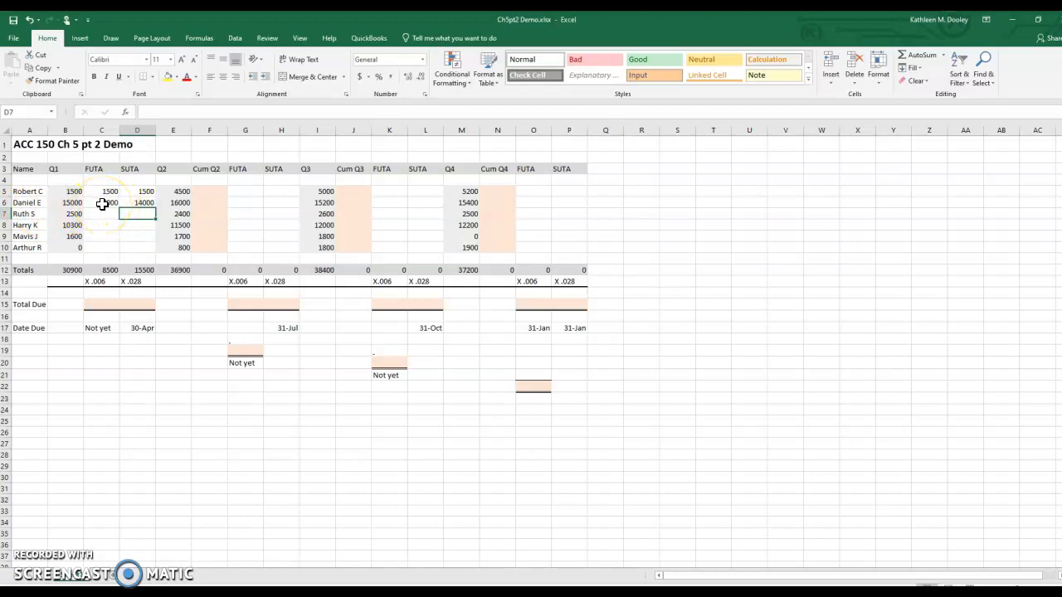
Step: Enter 0 for the FUTA and SUTA taxable wages of Q2, Q3 and Q4 in row 6
click(247, 205)
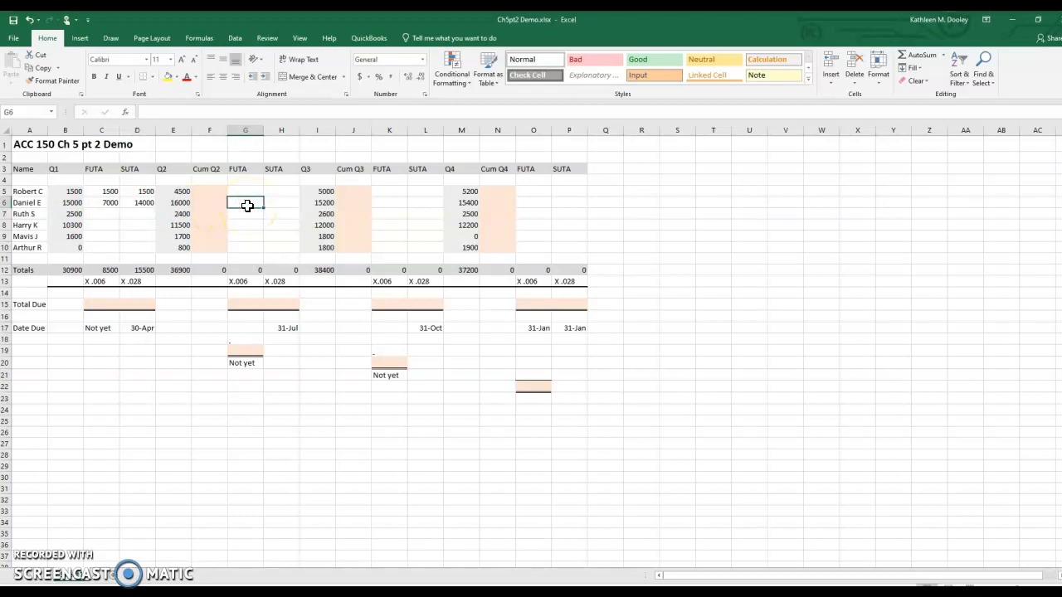
text(0)
click(277, 203)
text(0)
click(393, 202)
text(0)
click(424, 204)
text(0)
click(530, 204)
text(0)
click(567, 202)
text(0)
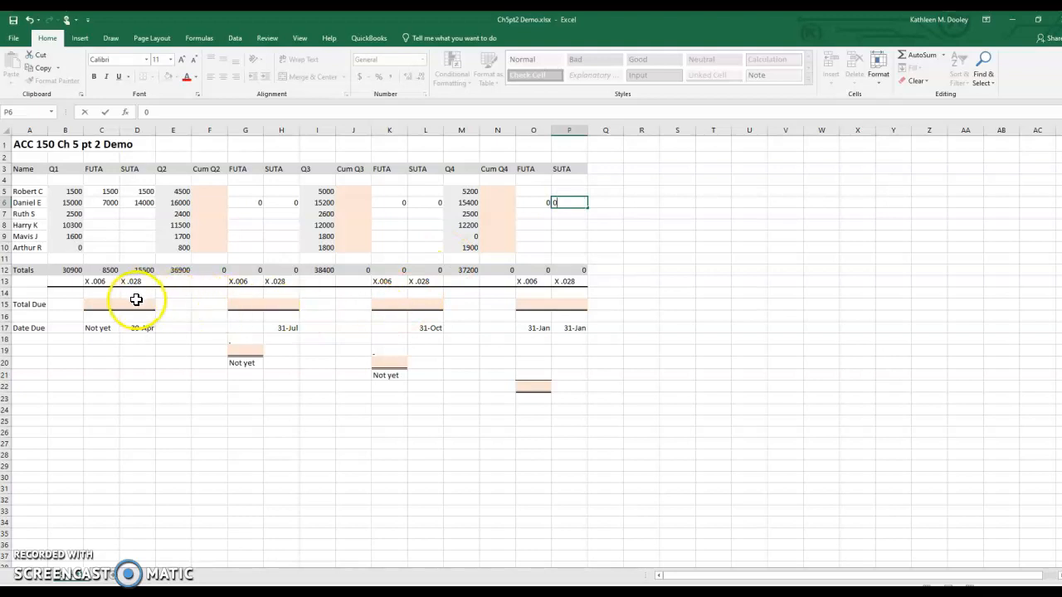
Step: Enter 2500 as both the Q1 FUTA and the Q1 SUTA taxable wages in row 7
click(98, 216)
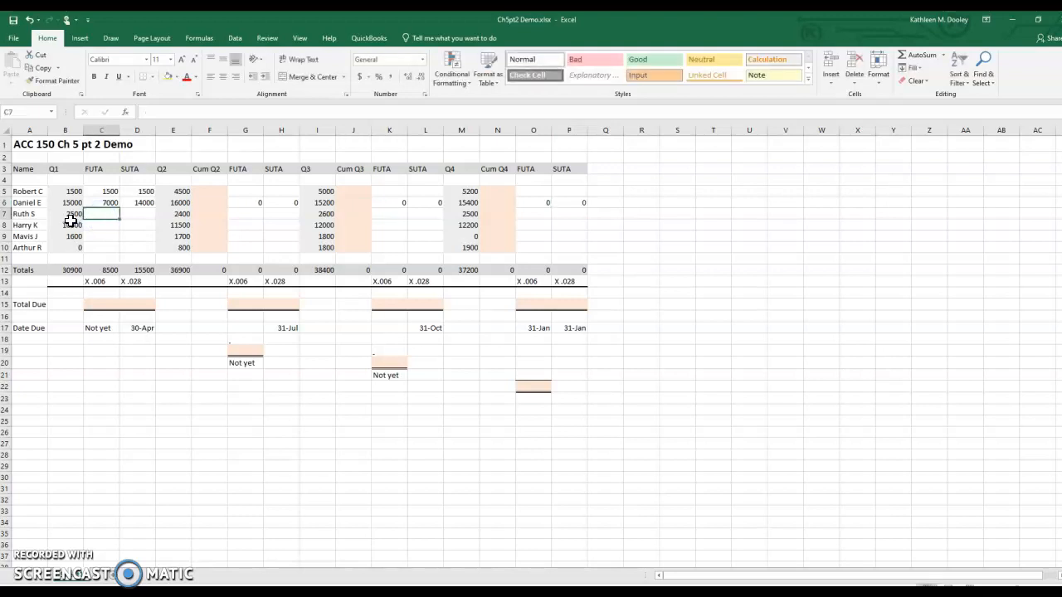
click(110, 215)
text(2500)
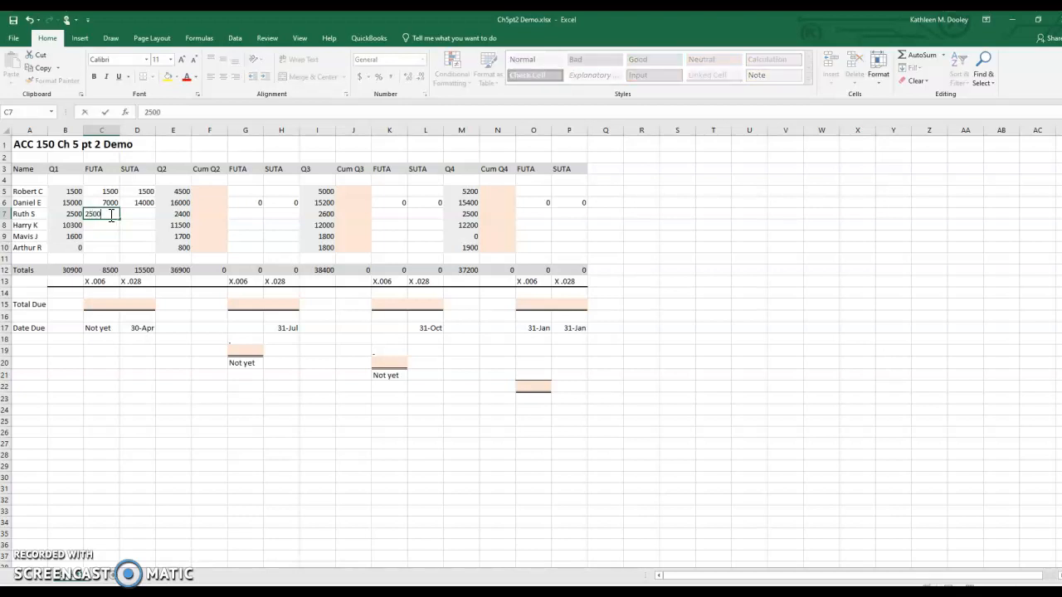
click(139, 215)
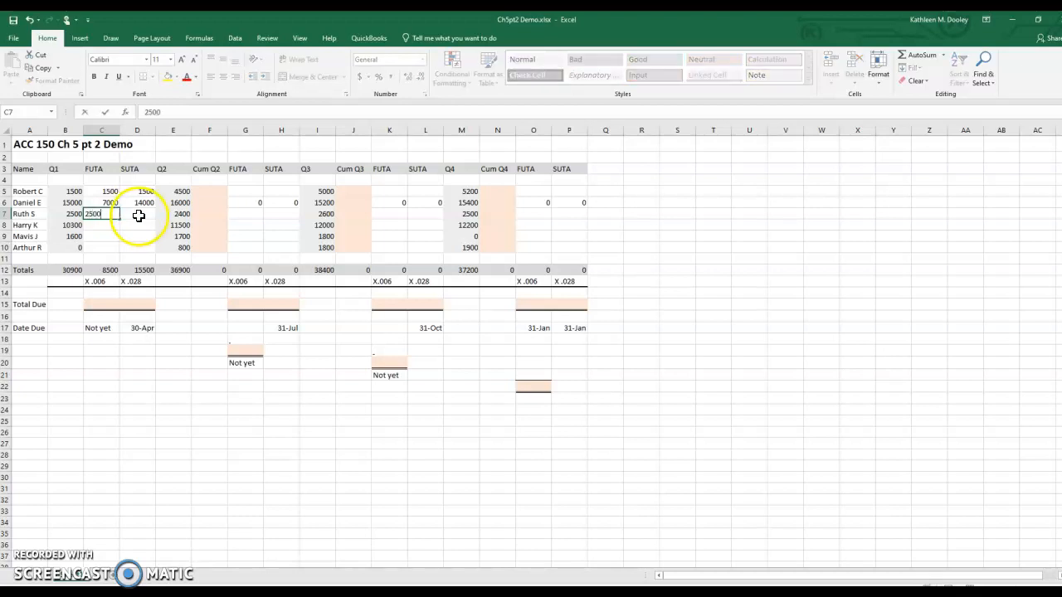
text(2500)
Step: Enter the Q1 taxable wages in row 8: 7000 for FUTA and 10300 for SUTA
click(107, 225)
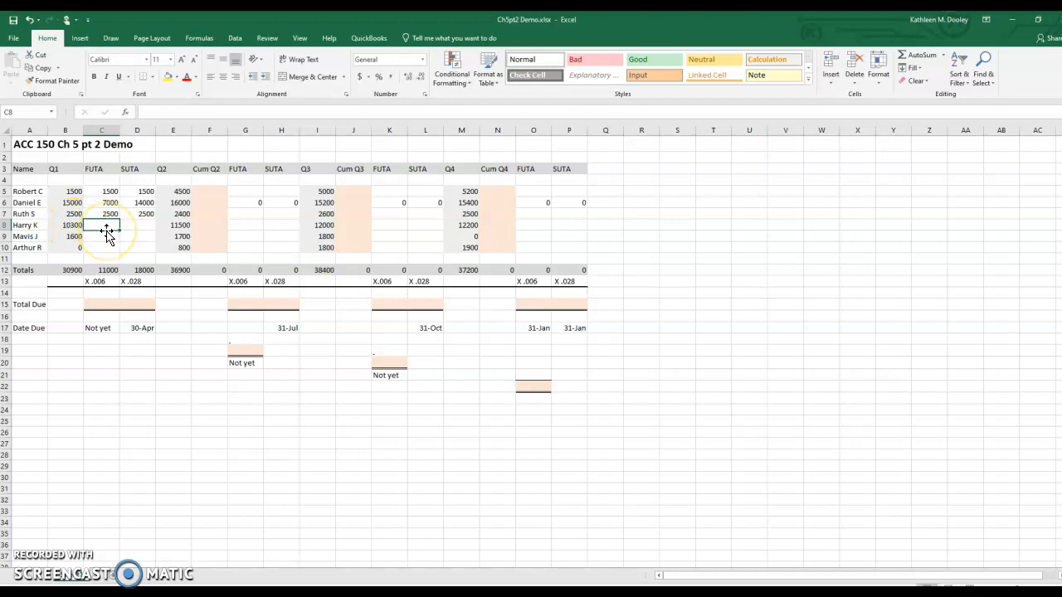
text(7000)
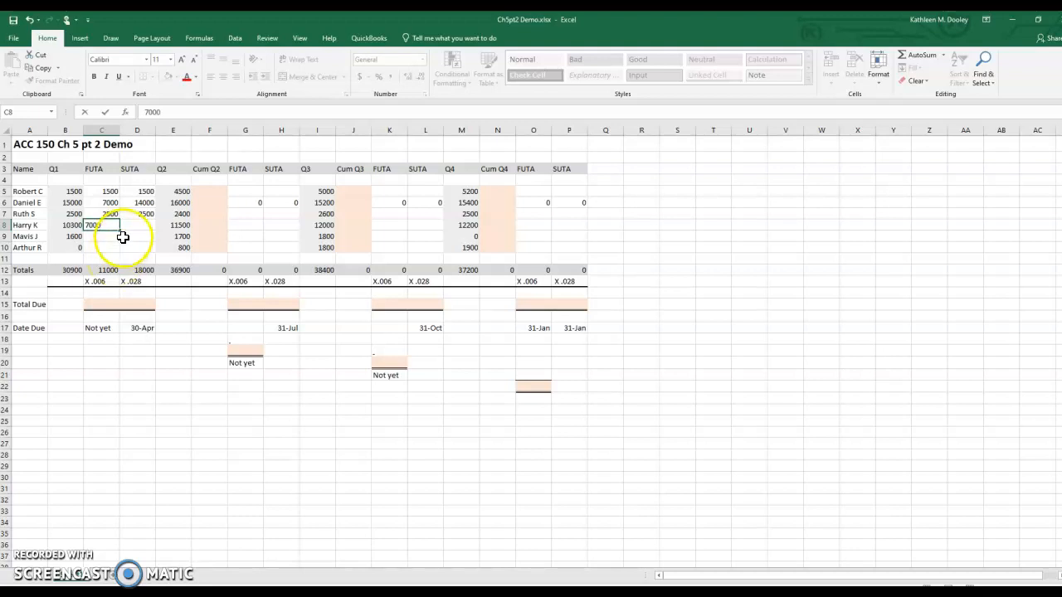
click(137, 224)
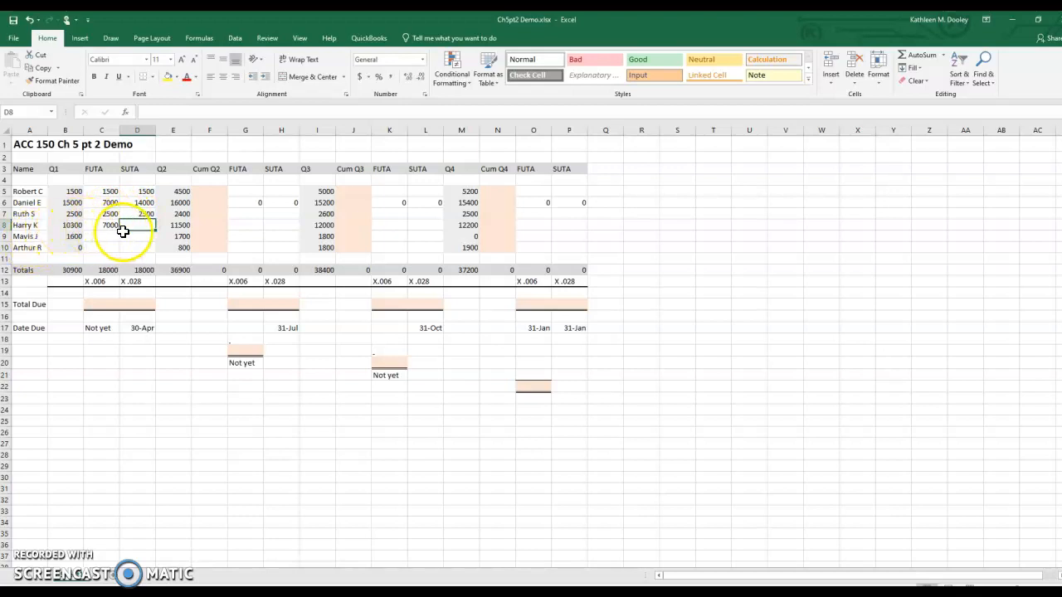
text(1)
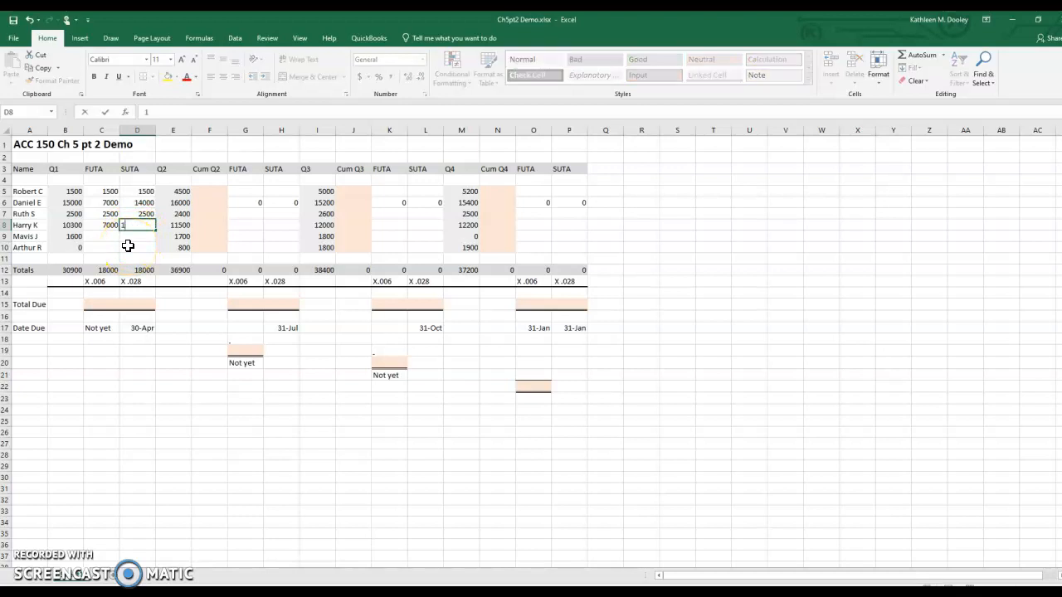
text(0300)
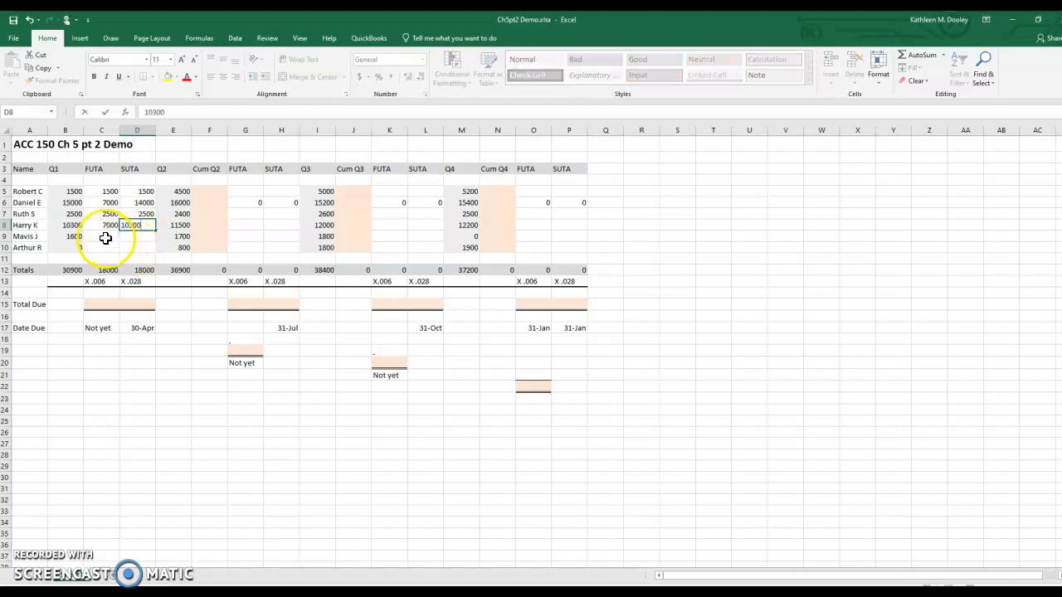
Step: Enter 1600 as both the Q1 FUTA and the Q1 SUTA taxable wages in row 9
click(109, 239)
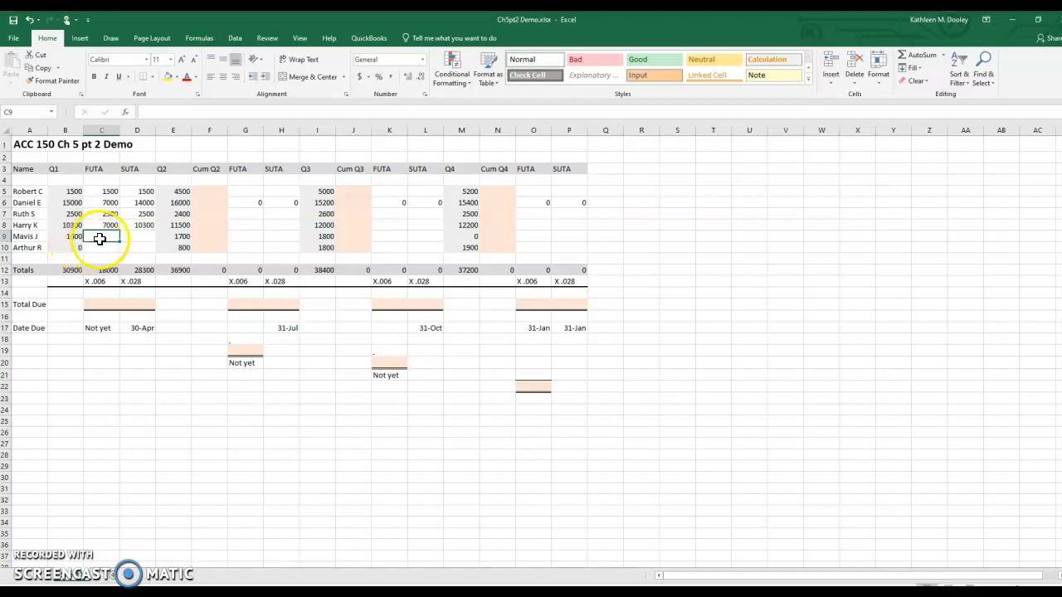
text(1600)
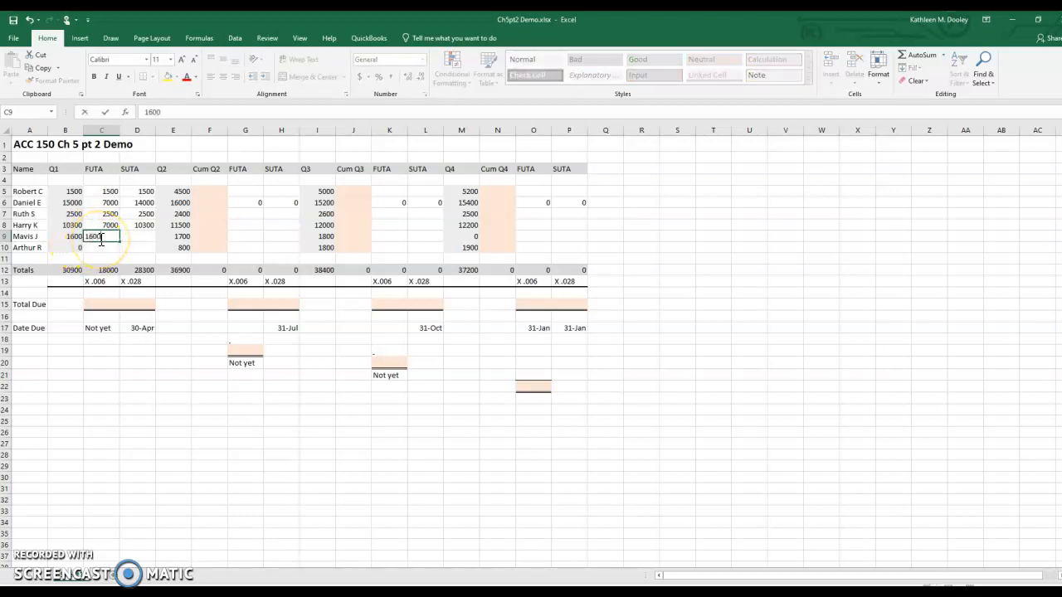
click(148, 239)
text(1600)
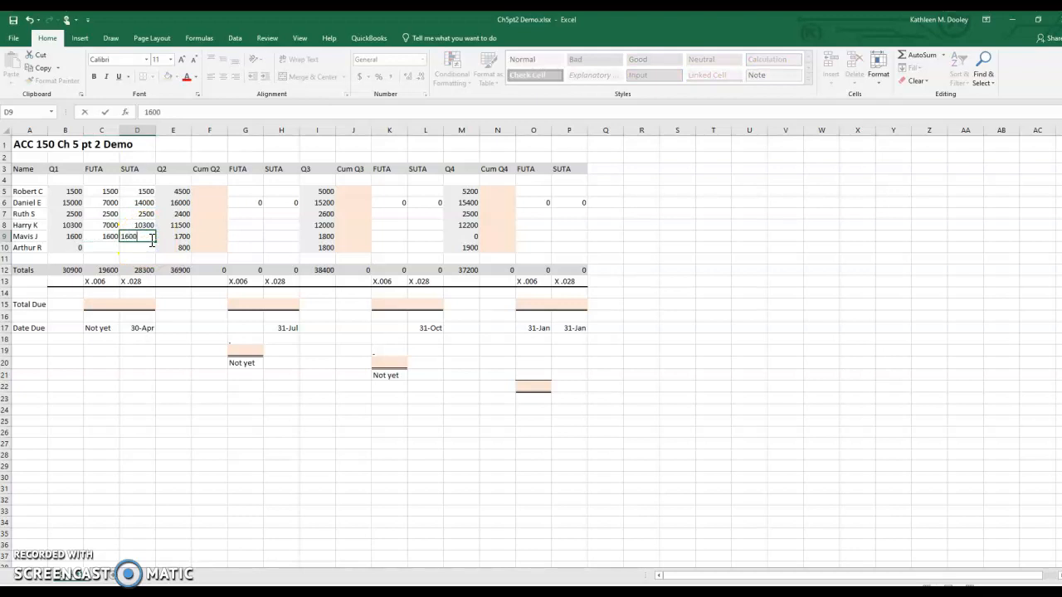
Step: Enter 0 for both the Q1 FUTA and the Q1 SUTA taxable wages in row 10
click(109, 248)
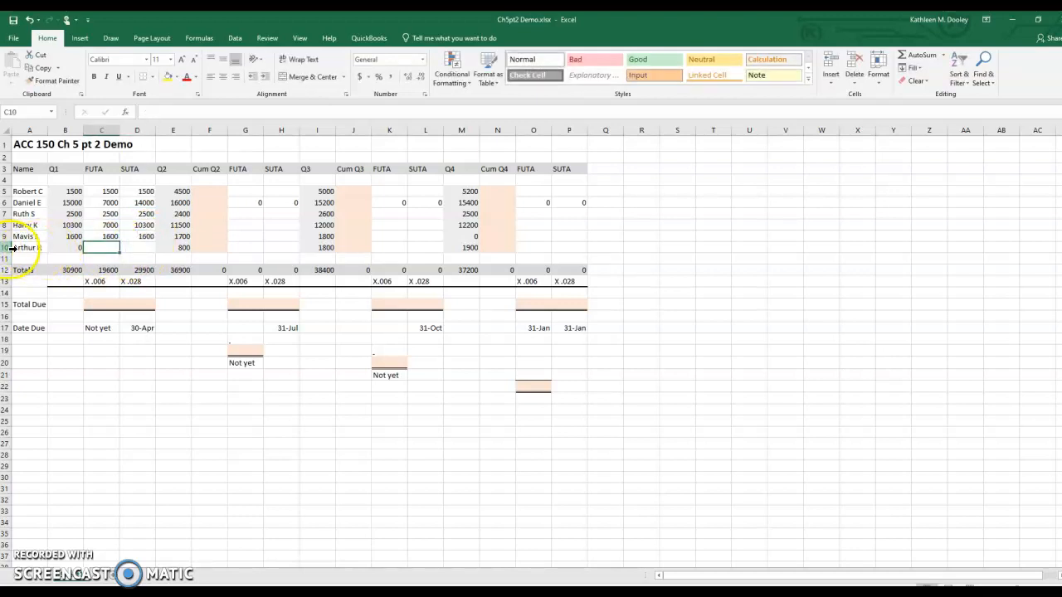
text(0)
click(142, 248)
text(0)
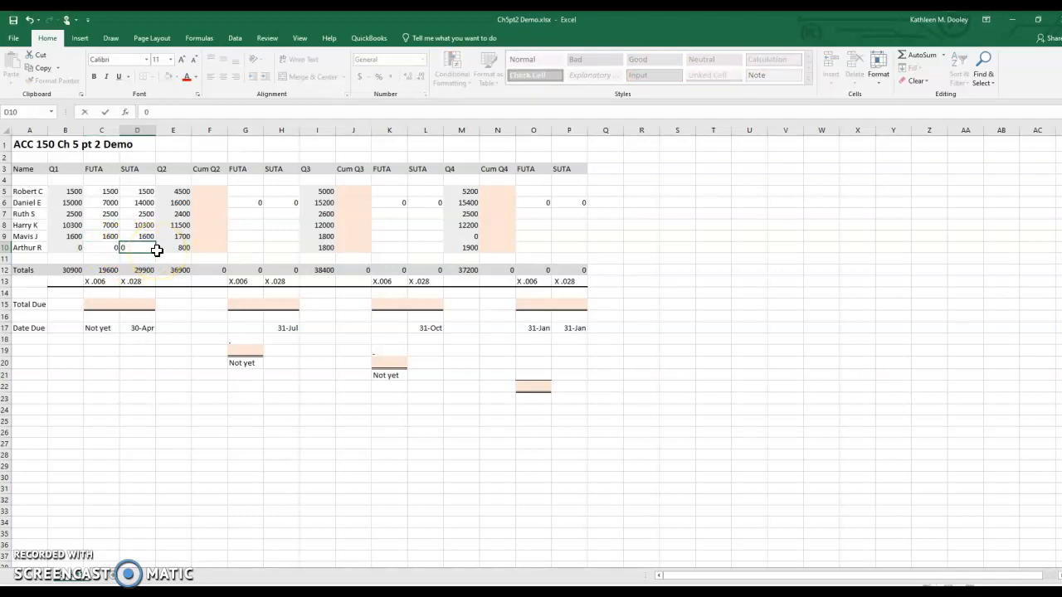
Step: Enter 117.60 as the Q1 FUTA total due in cell C15, based on the FUTA wage total and the .006 rate
click(87, 306)
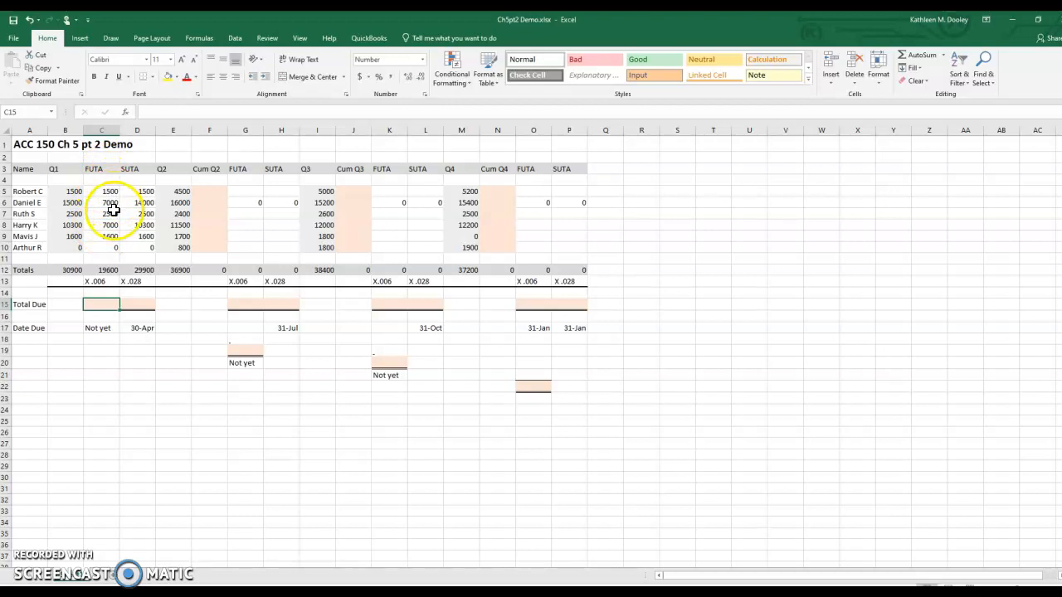
click(101, 271)
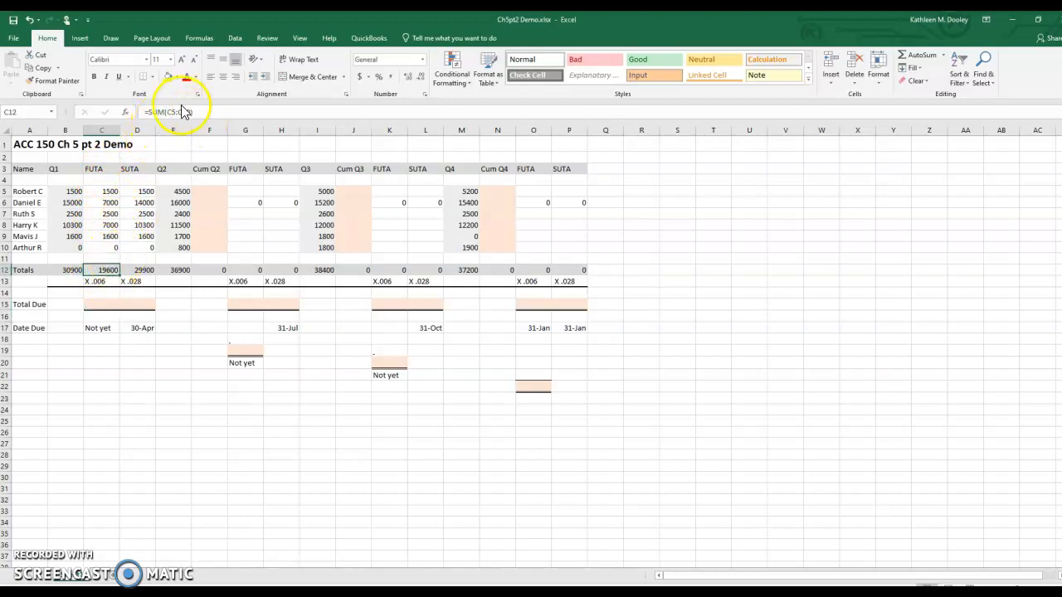
click(91, 304)
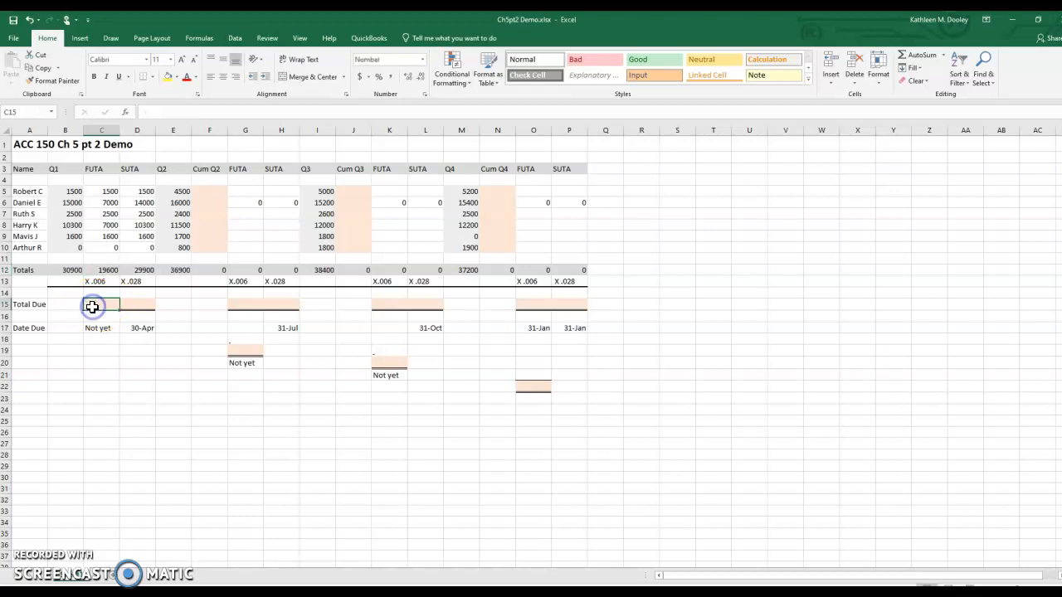
text(11)
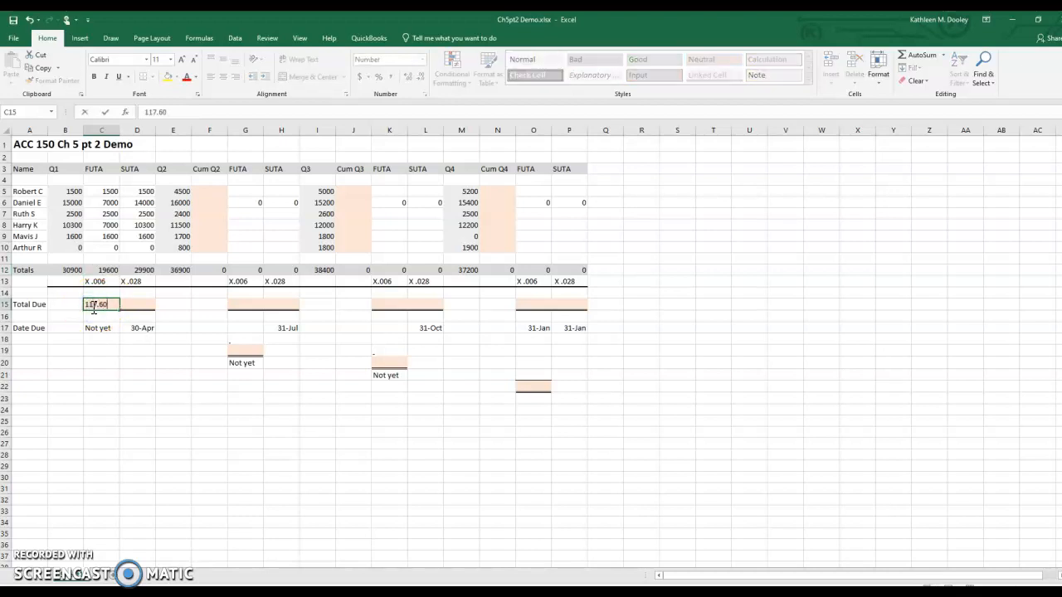
text(7.60)
key(Return)
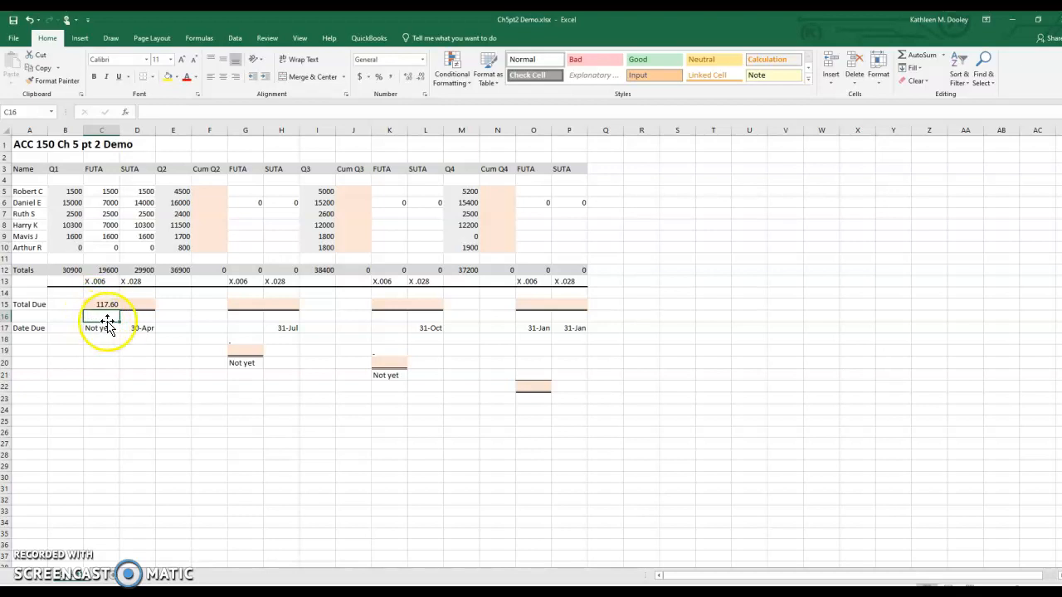
click(100, 329)
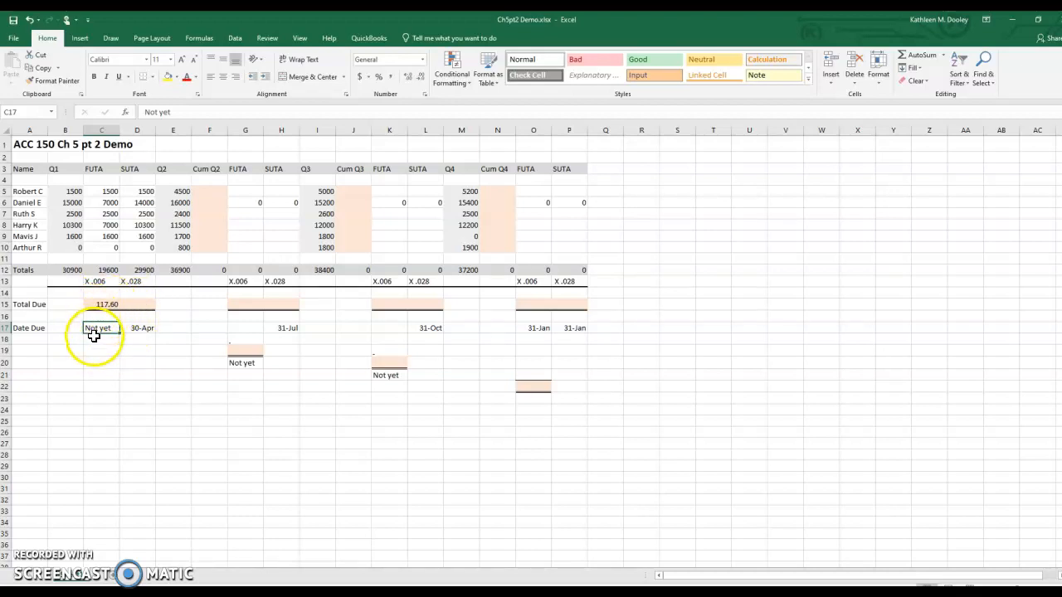
Step: Enter 837.20 as the Q1 SUTA total due in cell D15, based on the SUTA wage total and the .028 rate
click(142, 307)
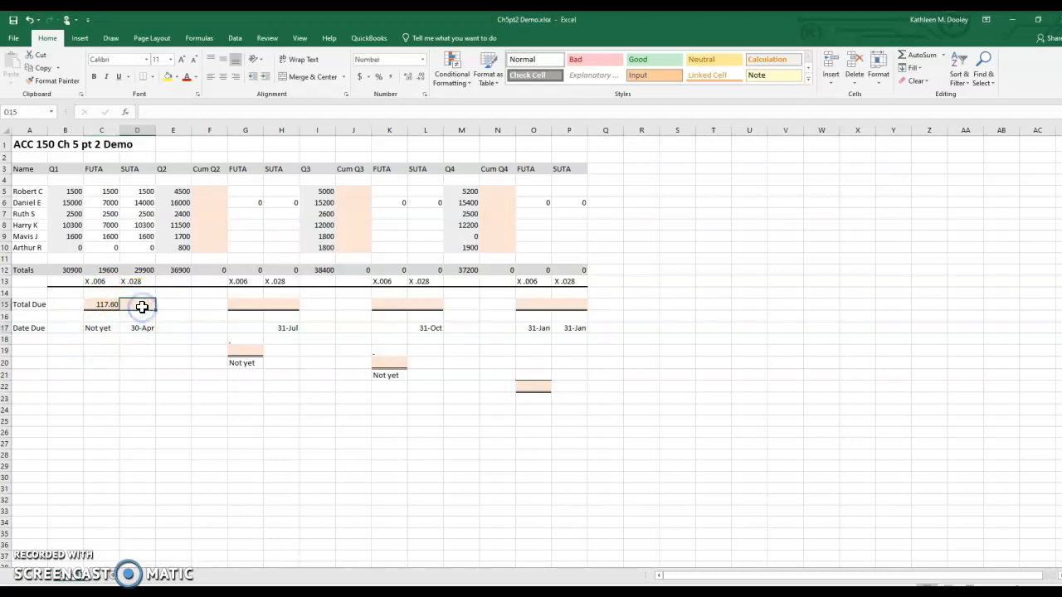
click(143, 271)
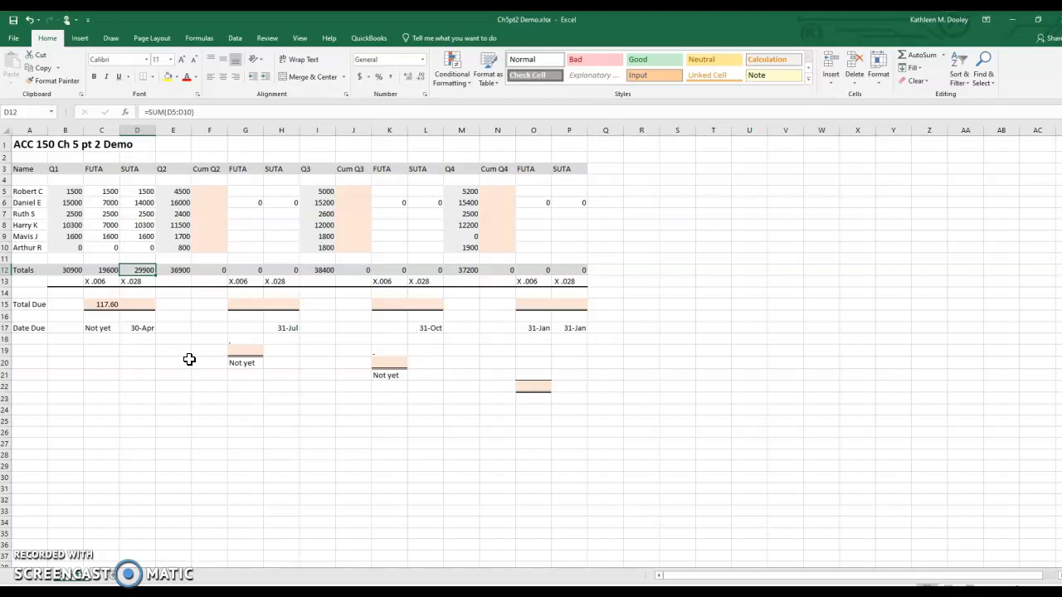
click(136, 304)
text(837.)
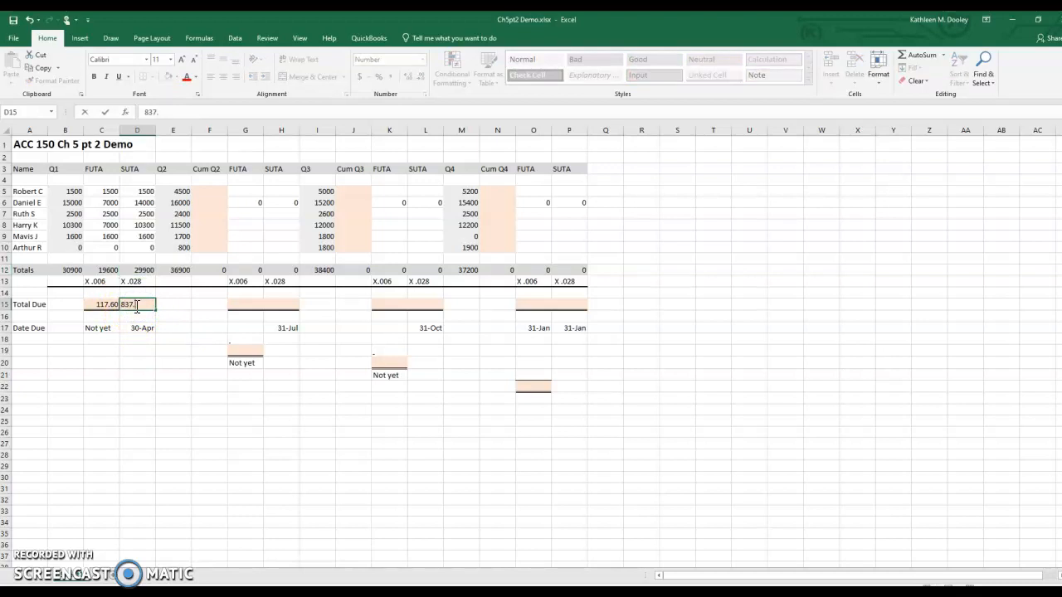
text(20)
key(Return)
click(137, 329)
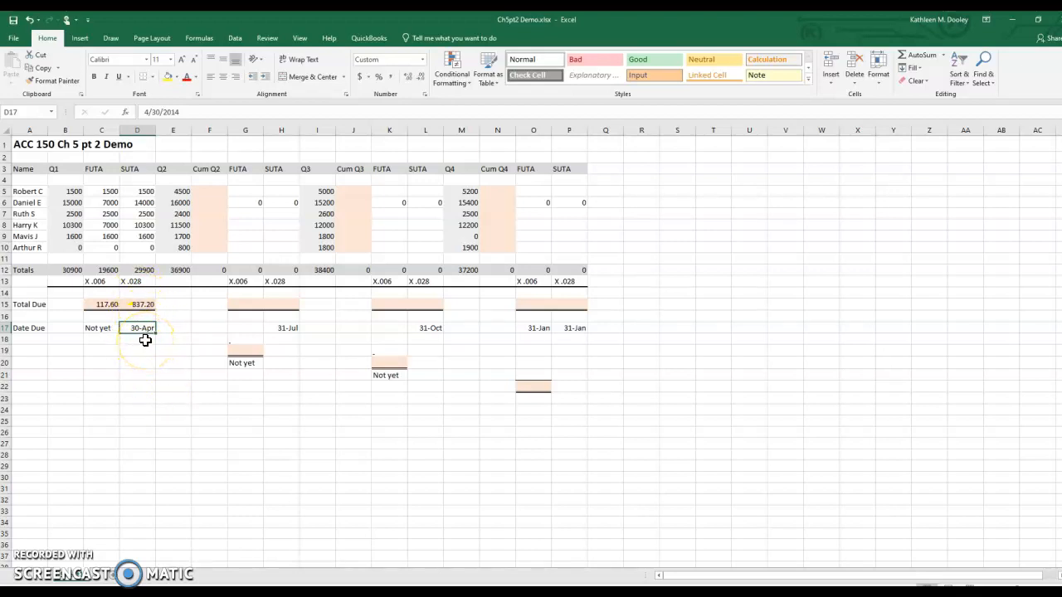
Step: Fill in the Q2 figures in row 5: 6000 cumulative wages and 4500 for both FUTA and SUTA taxable wages
click(220, 190)
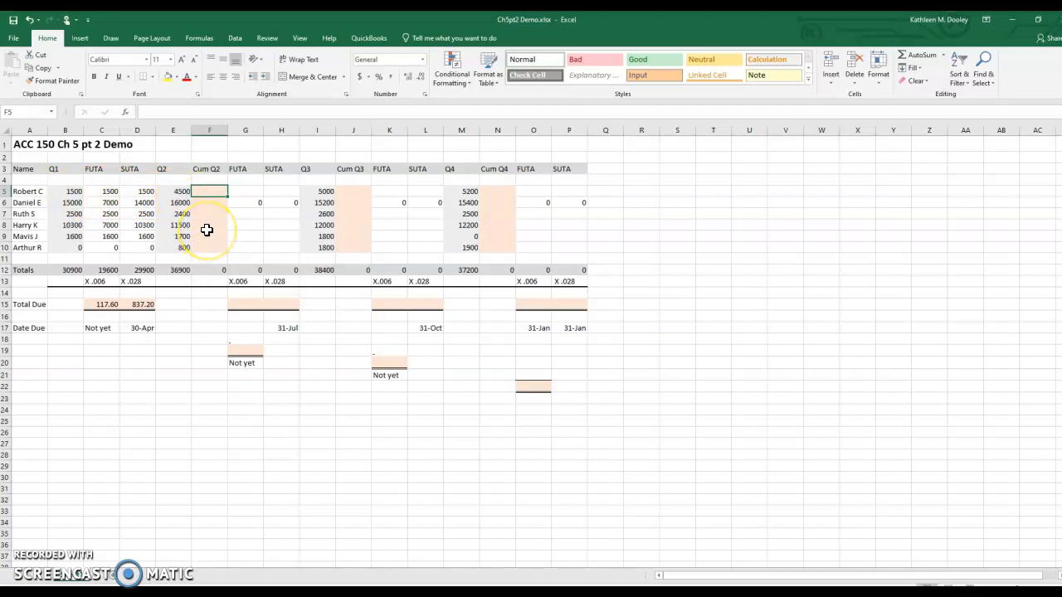
text(6000)
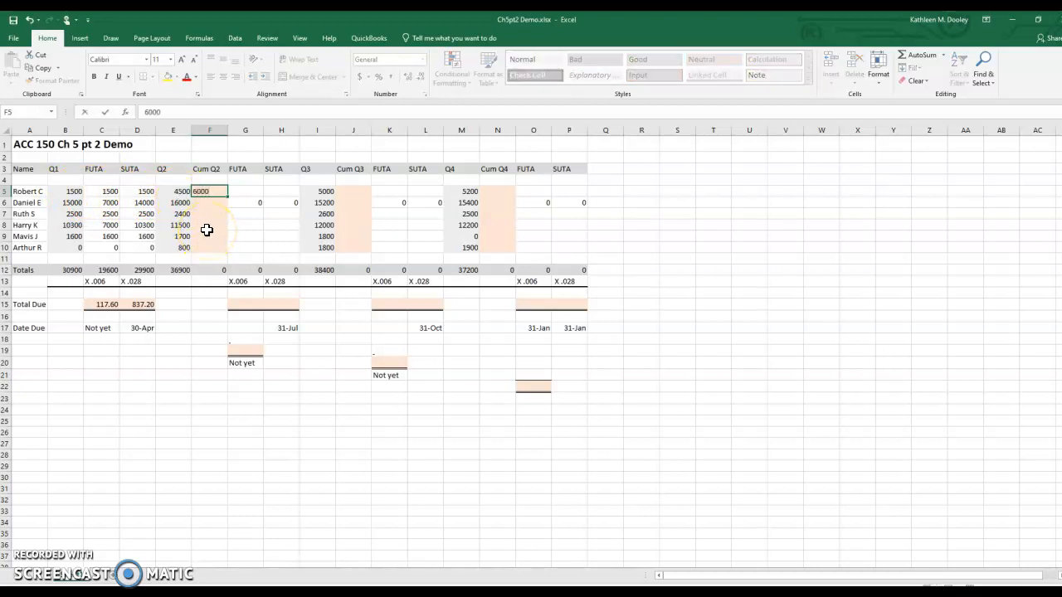
key(ctrl+Return)
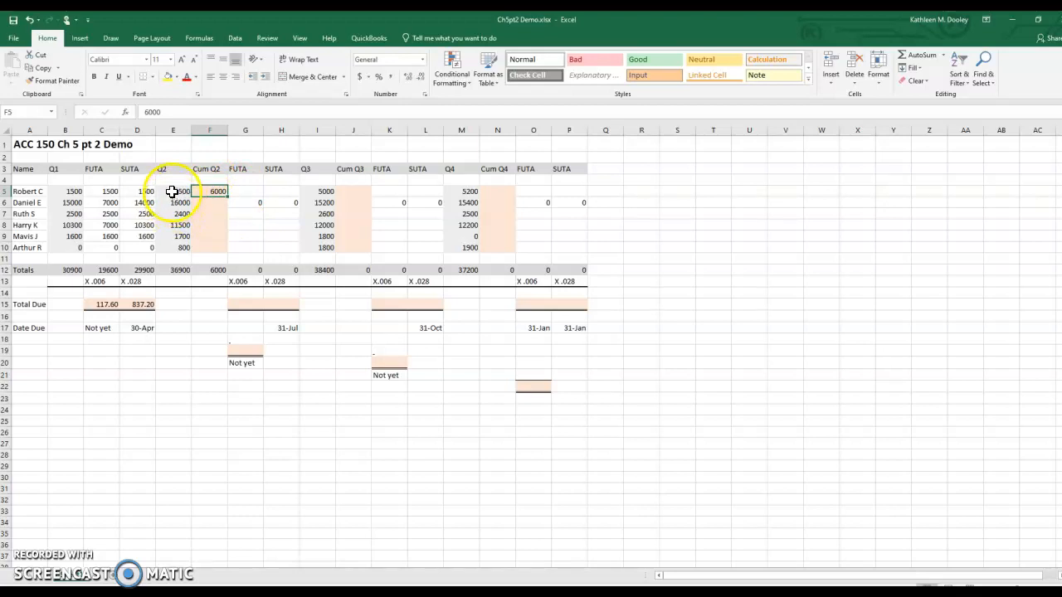
click(254, 190)
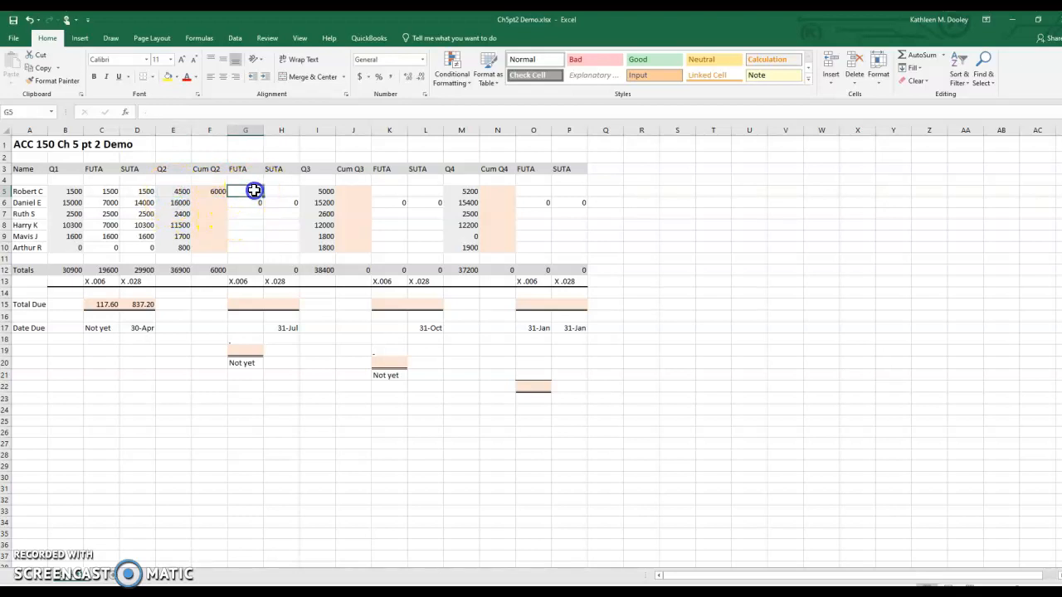
text(4500)
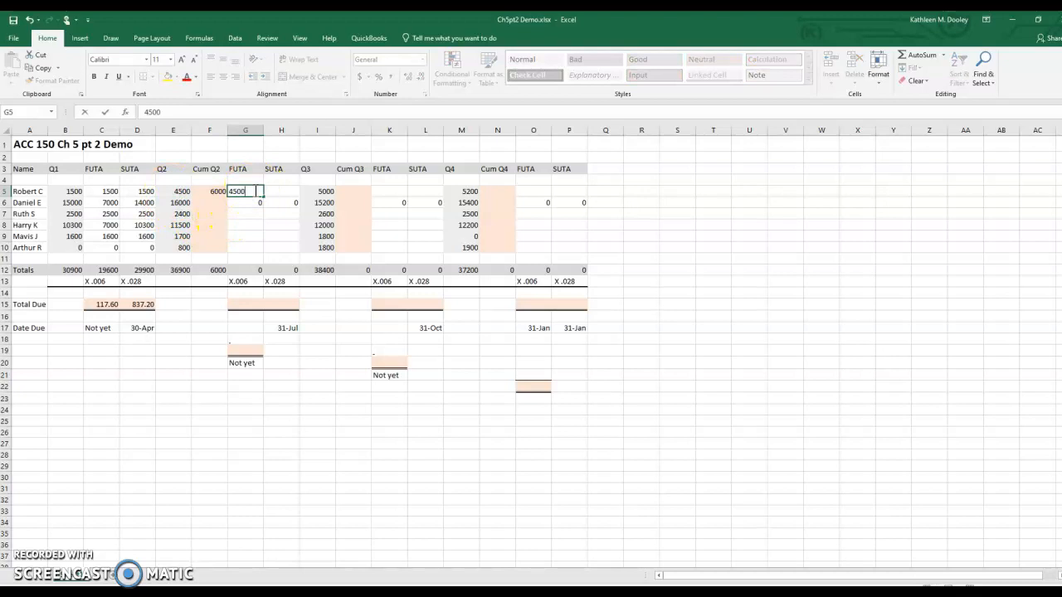
click(296, 191)
text(4500)
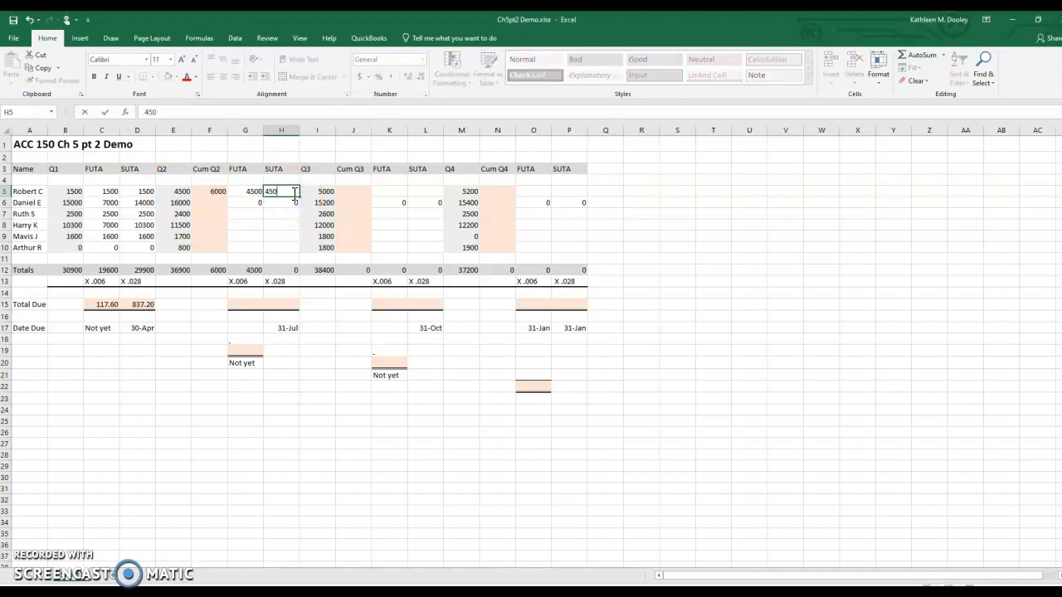
Step: Enter 31000 as the cumulative Q2 wages in row 6
click(209, 205)
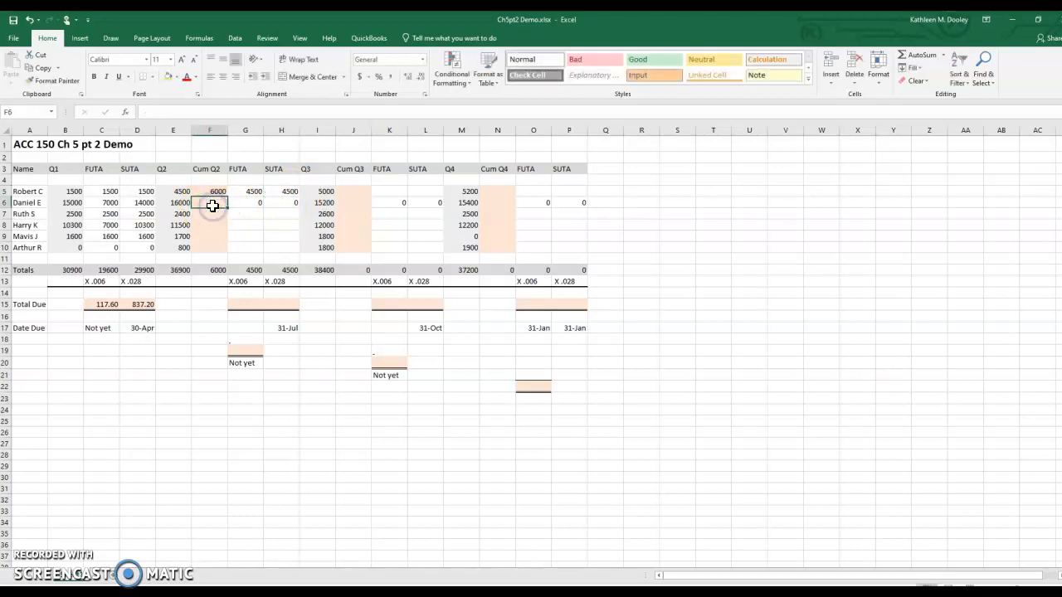
text(31000)
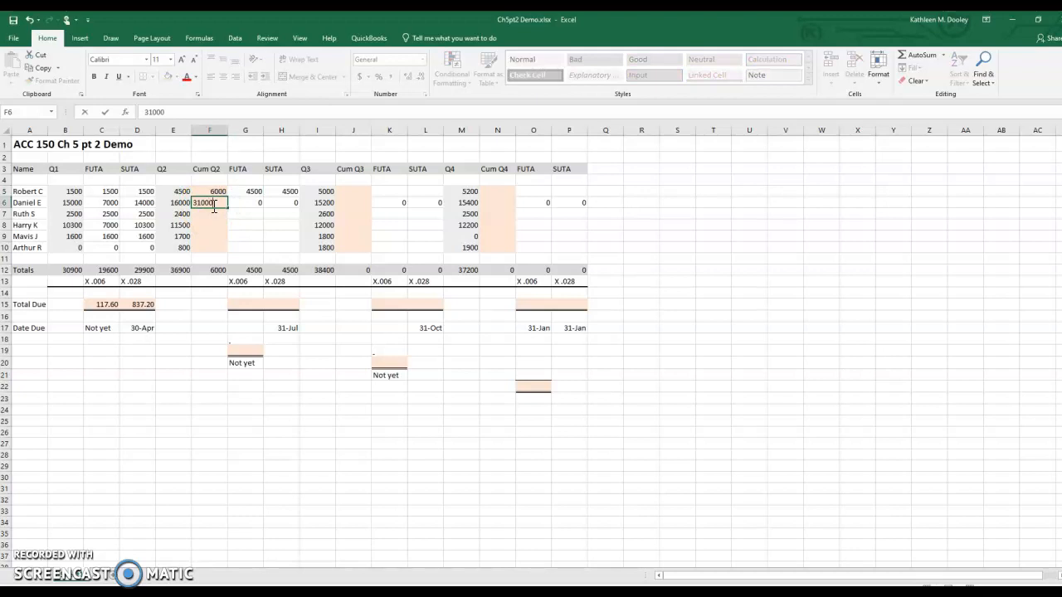
key(Return)
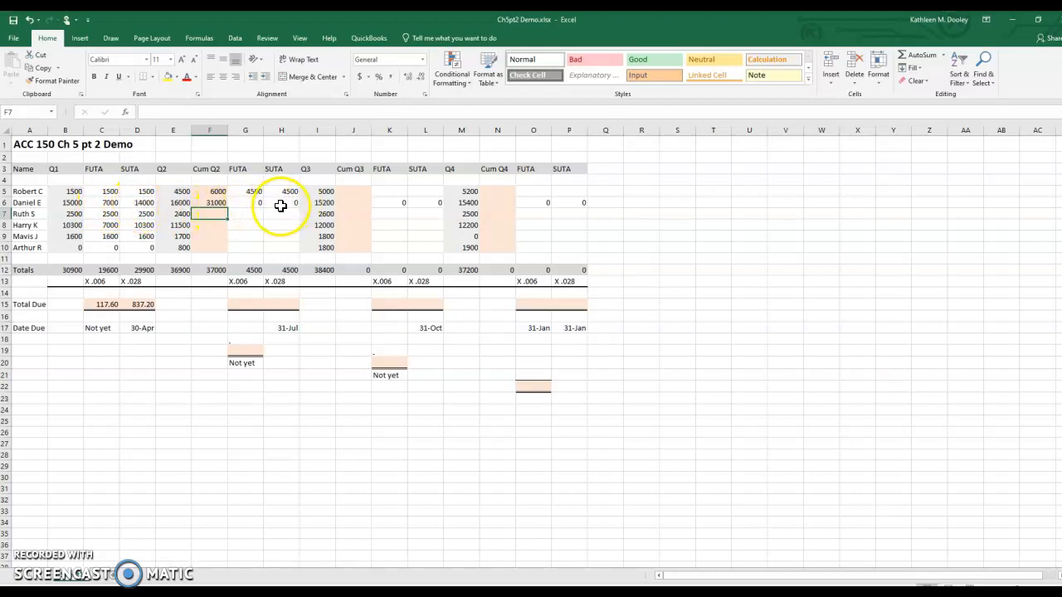
Step: Fill in the Q2 figures in row 7: 4900 cumulative wages and 2400 for both FUTA and SUTA taxable wages
click(218, 215)
text(4900)
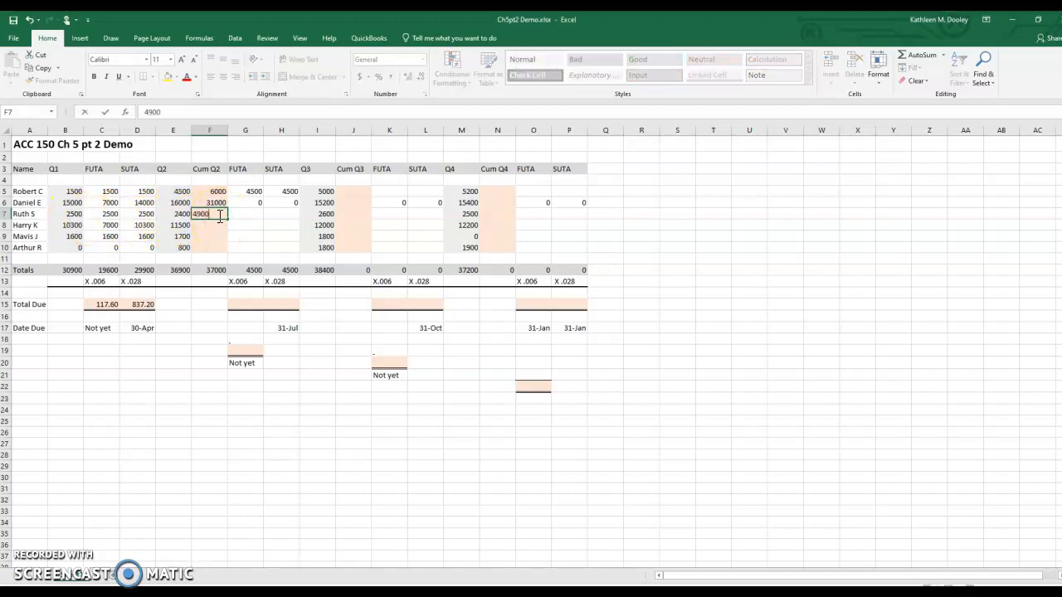
key(Return)
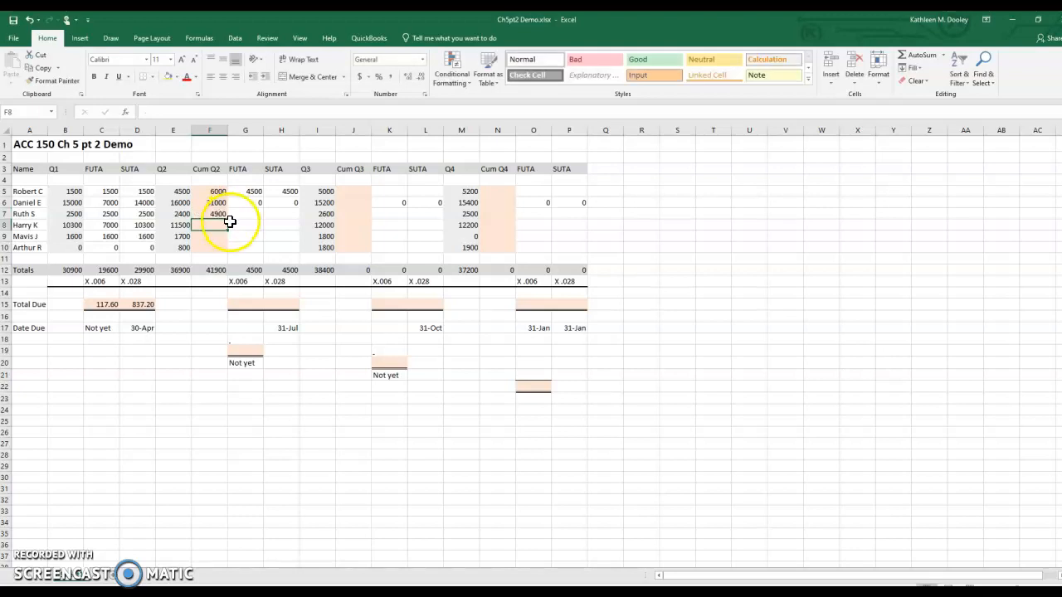
click(242, 218)
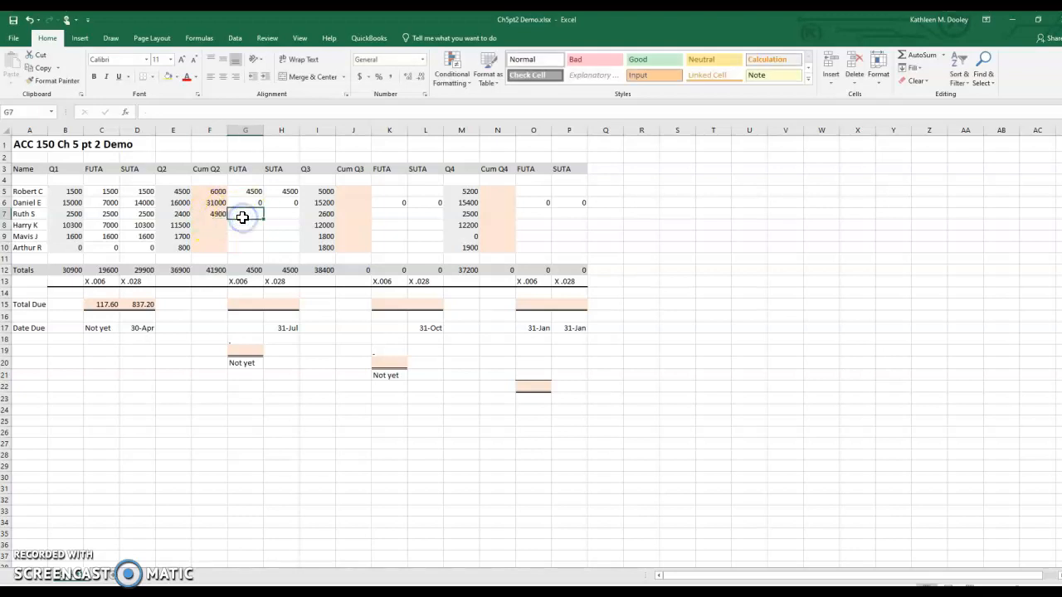
click(179, 215)
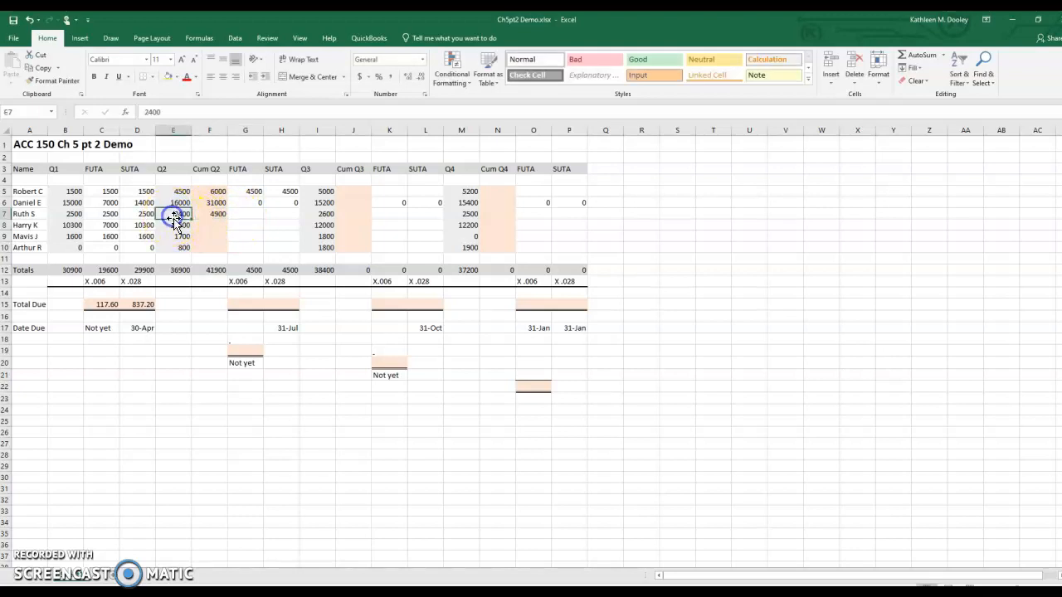
click(246, 216)
text(2400)
click(285, 214)
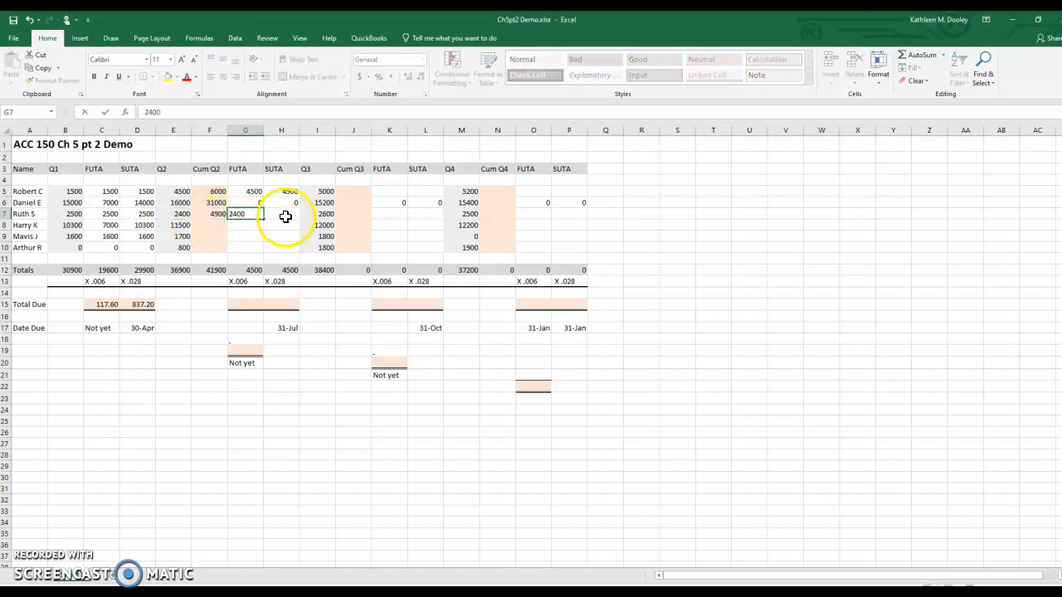
text(2400)
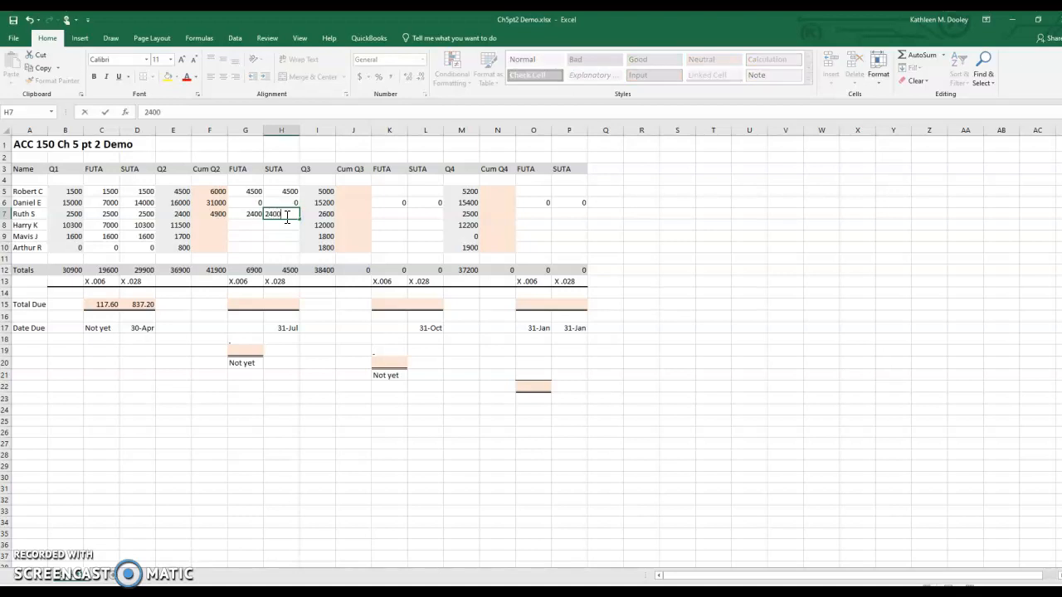
Step: Enter 21800 as the cumulative Q2 wages in row 8
click(242, 229)
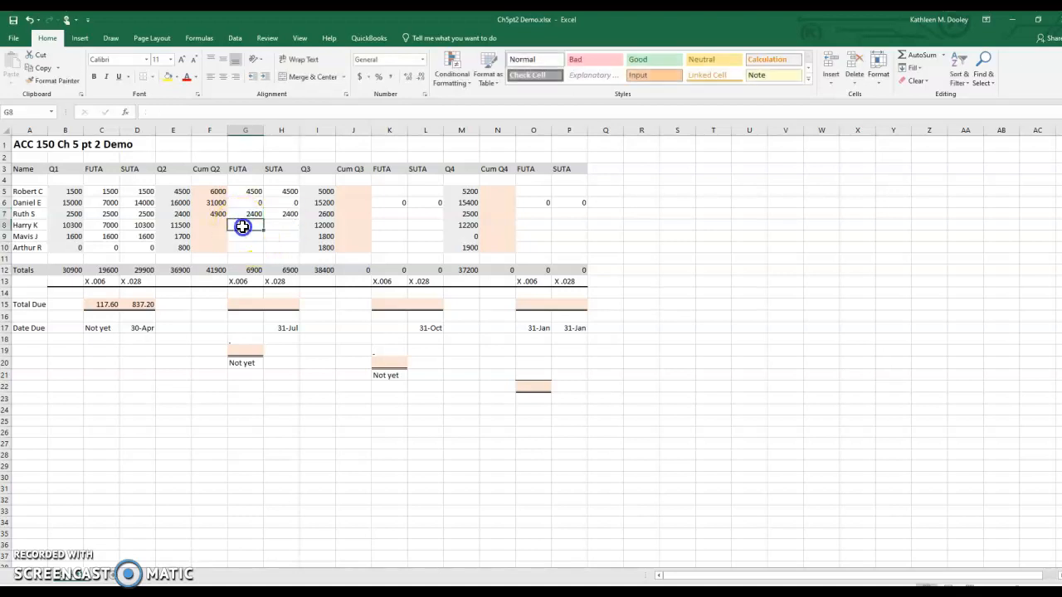
click(213, 224)
click(47, 234)
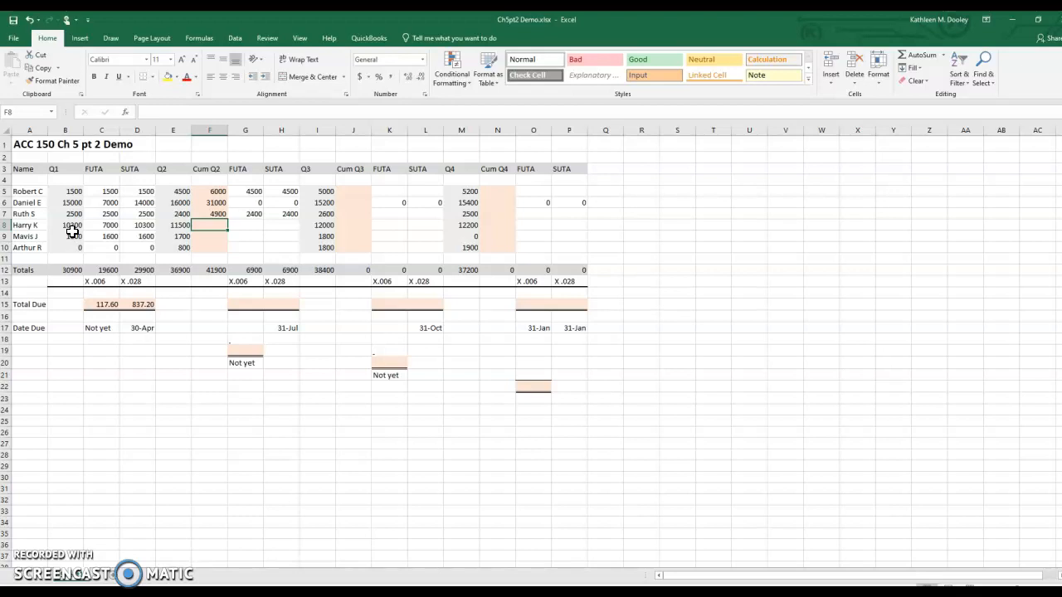
text(21800)
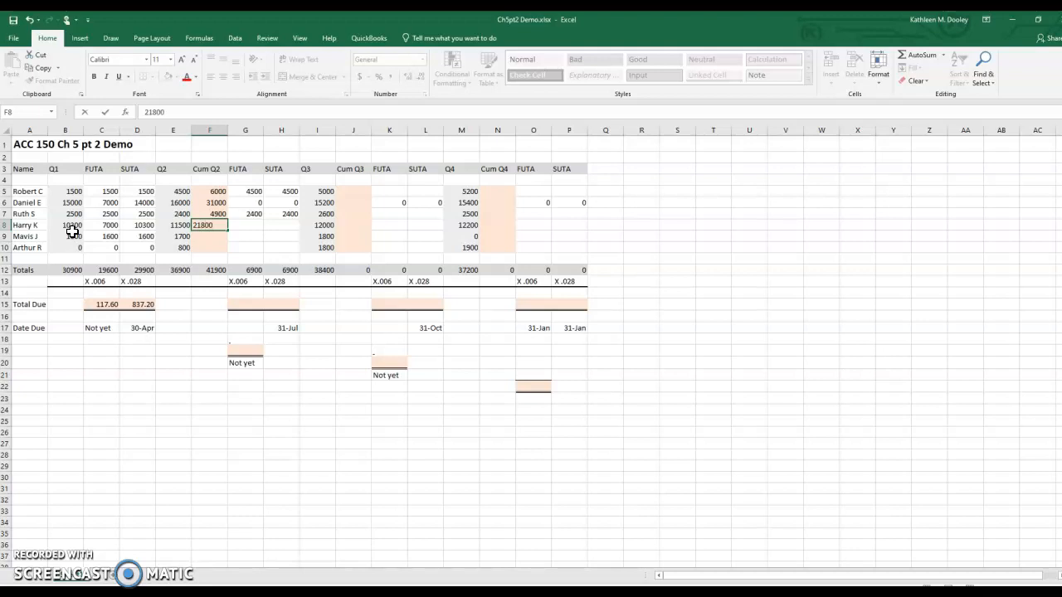
key(Return)
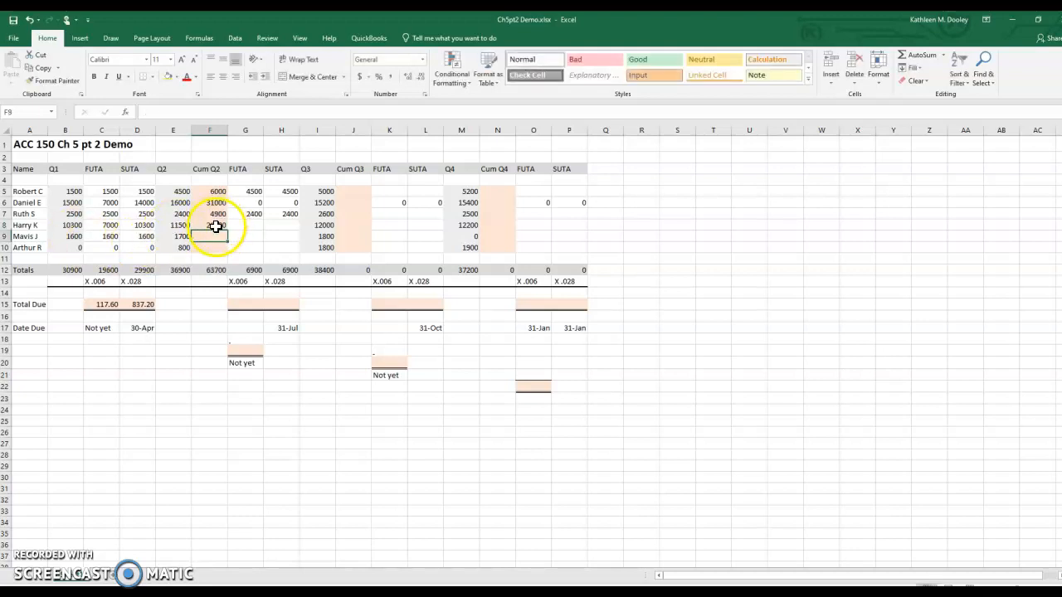
Step: Enter 0 as the FUTA taxable wages in row 8 for Q2, Q3 and Q4
click(107, 226)
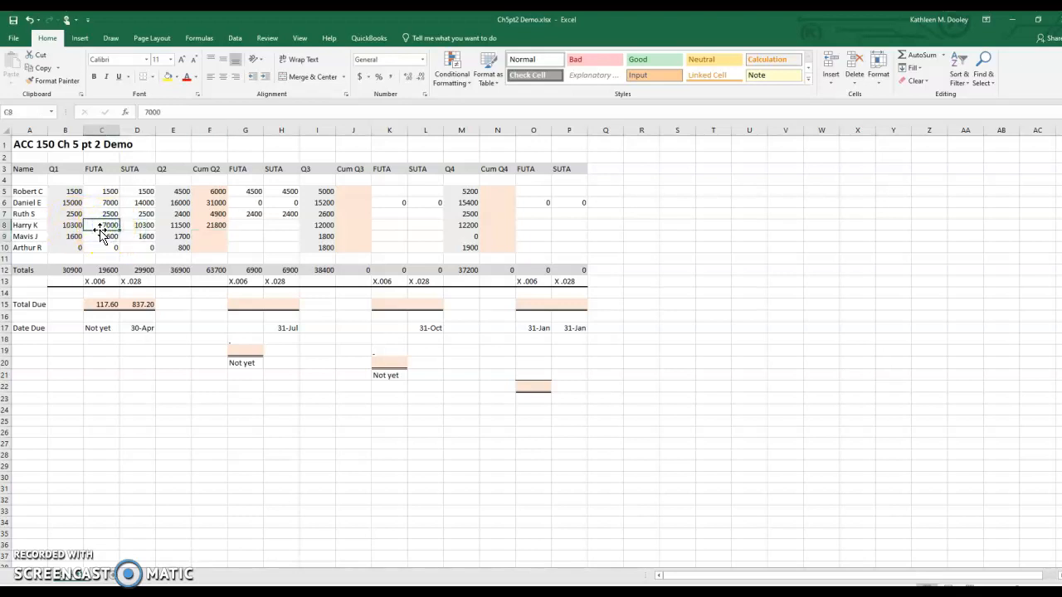
click(243, 228)
text(0)
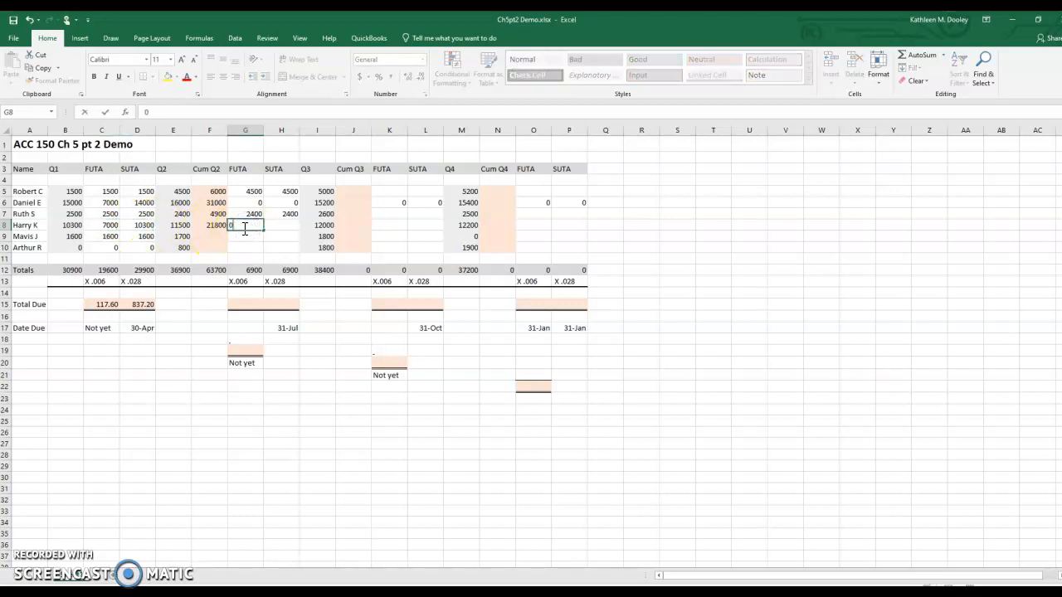
click(392, 224)
text(0)
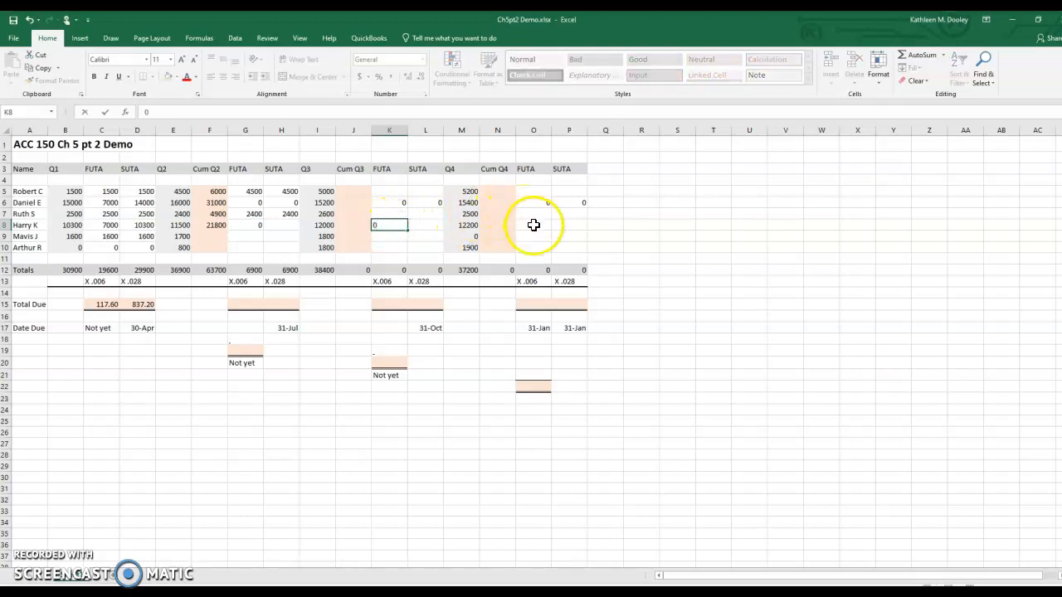
click(535, 225)
text(0)
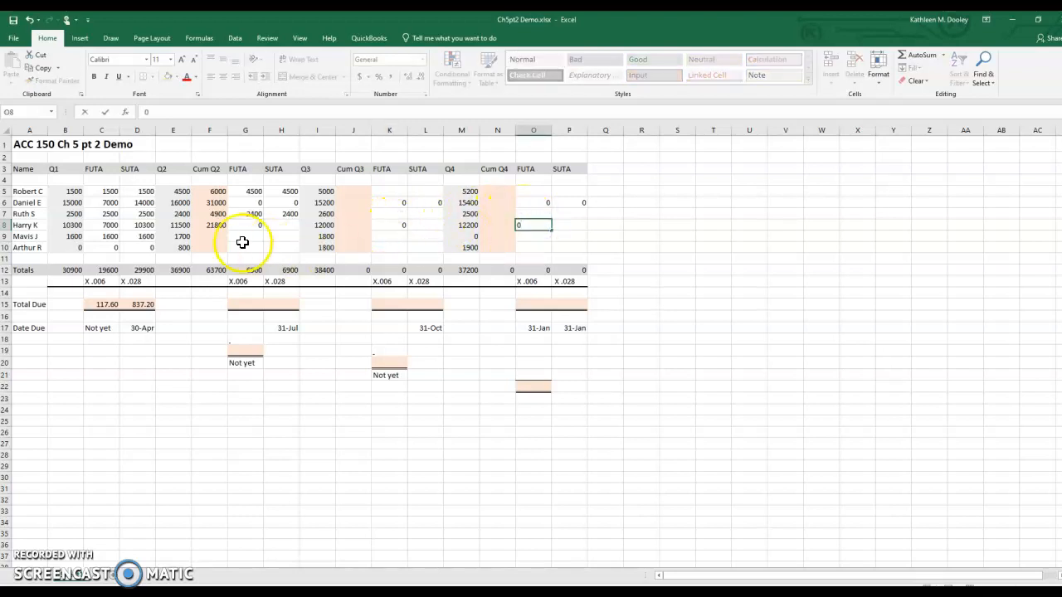
Step: Enter 3700 as the Q2 SUTA taxable wages in row 8, cell H8
click(276, 225)
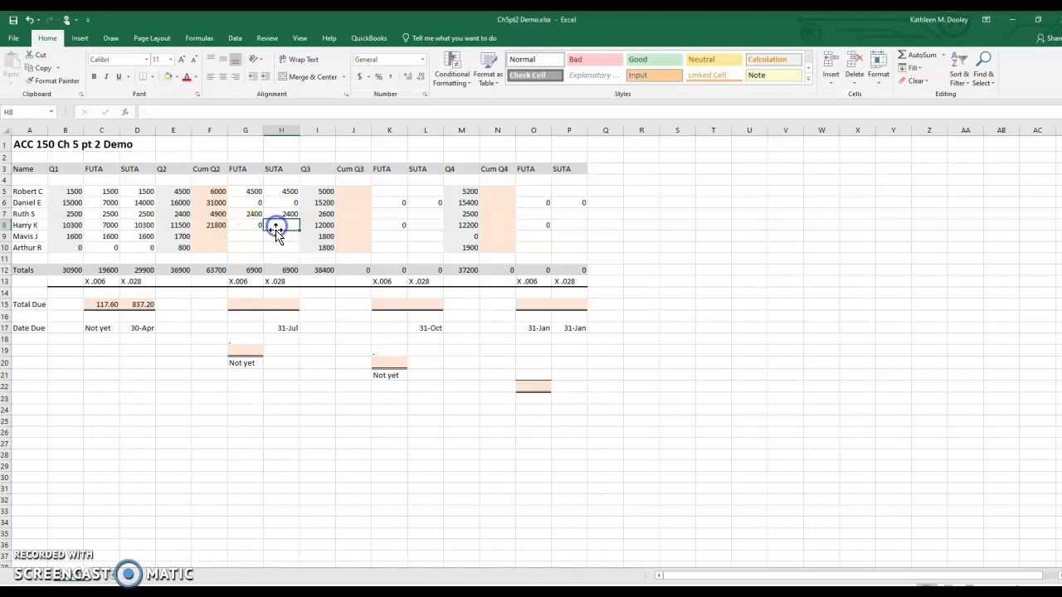
click(141, 224)
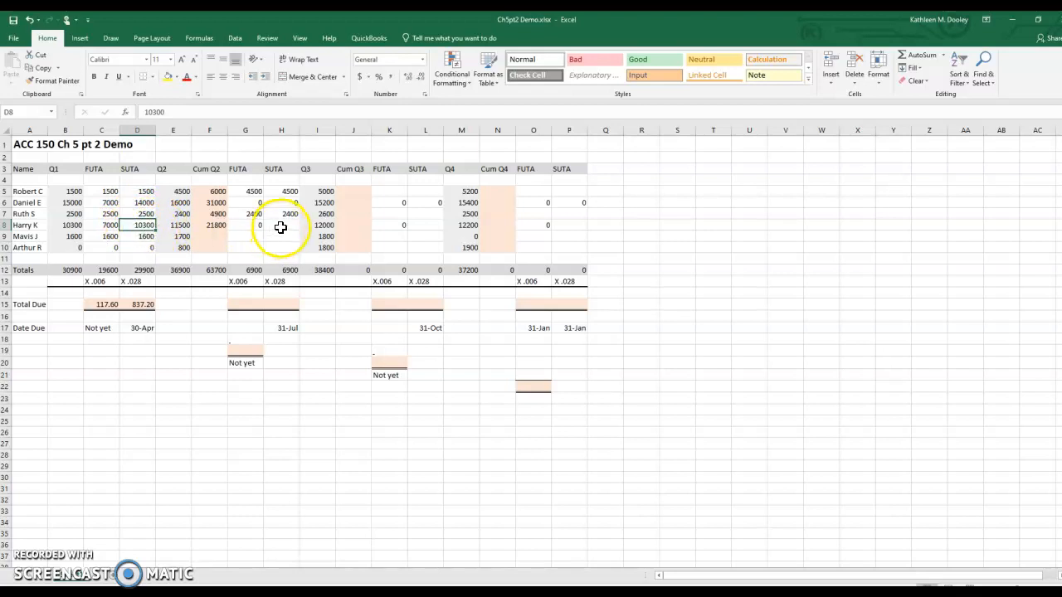
click(180, 226)
click(281, 228)
text(3700)
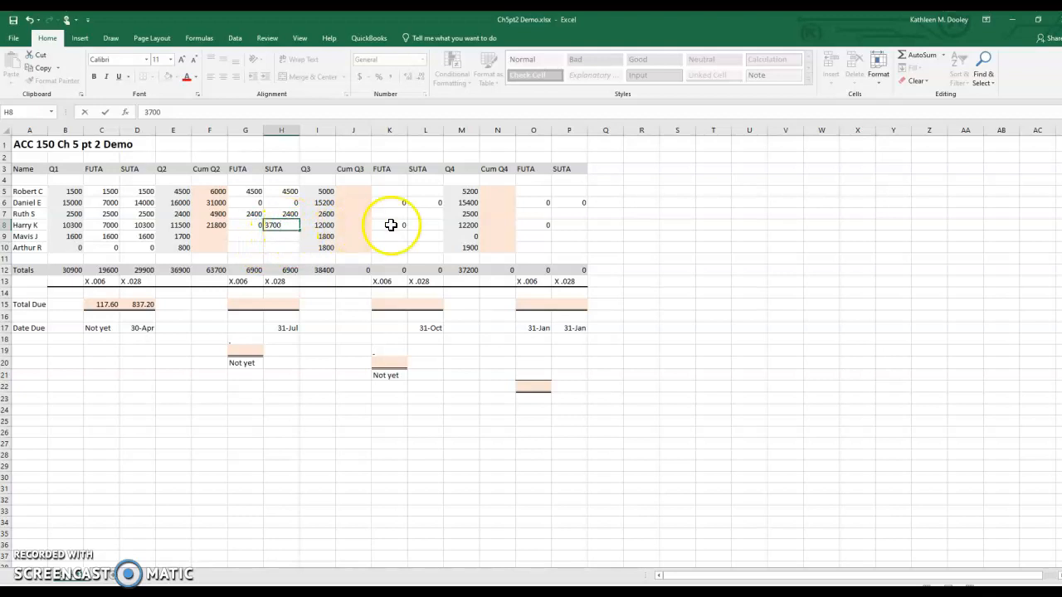
Step: Enter 0 as the SUTA taxable wages in row 8 for both Q3 and Q4
click(420, 225)
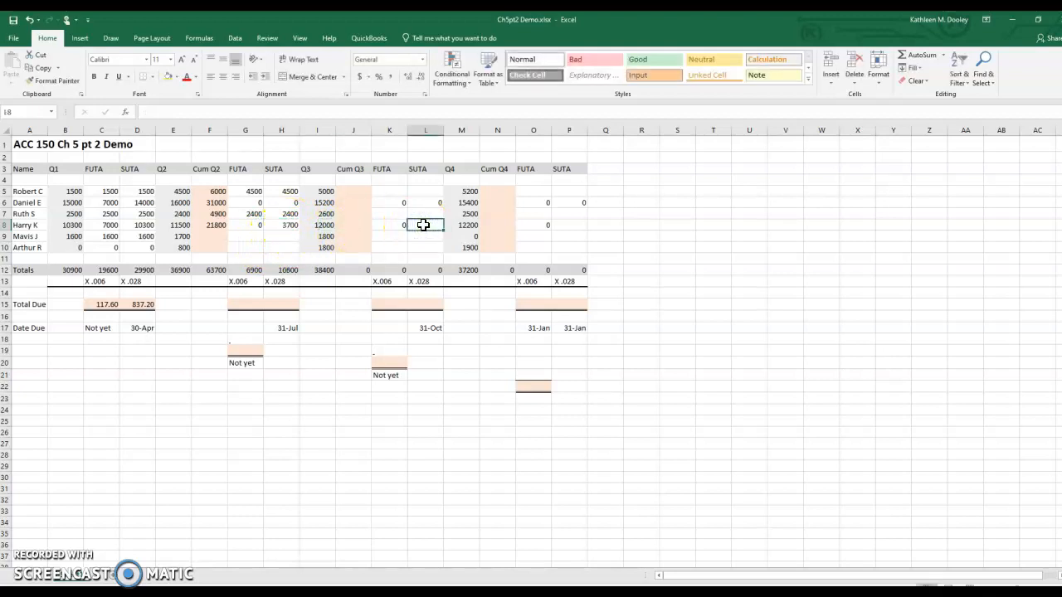
text(0)
click(580, 226)
text(0)
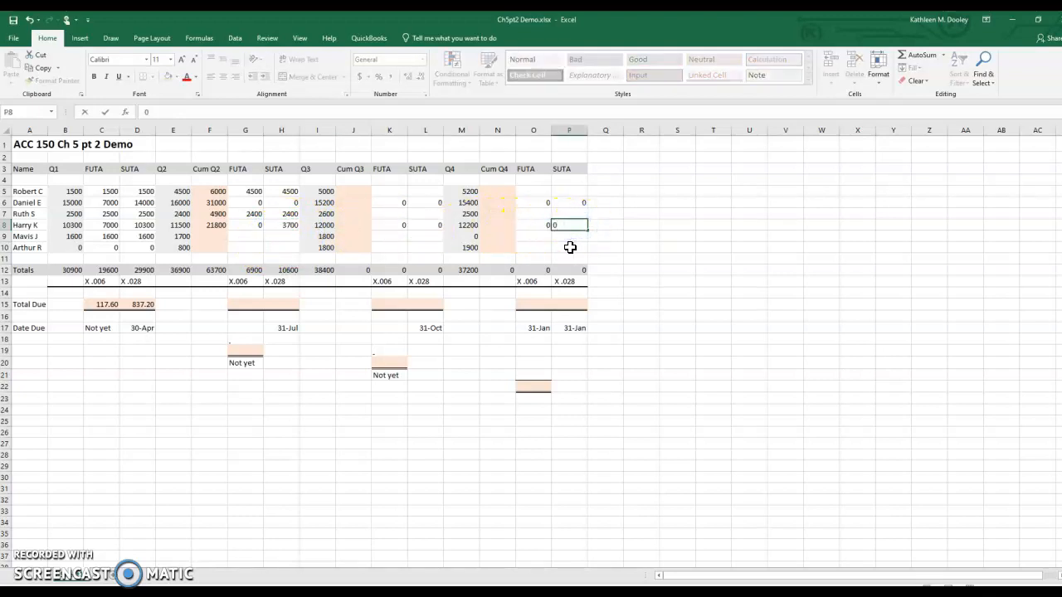
key(Return)
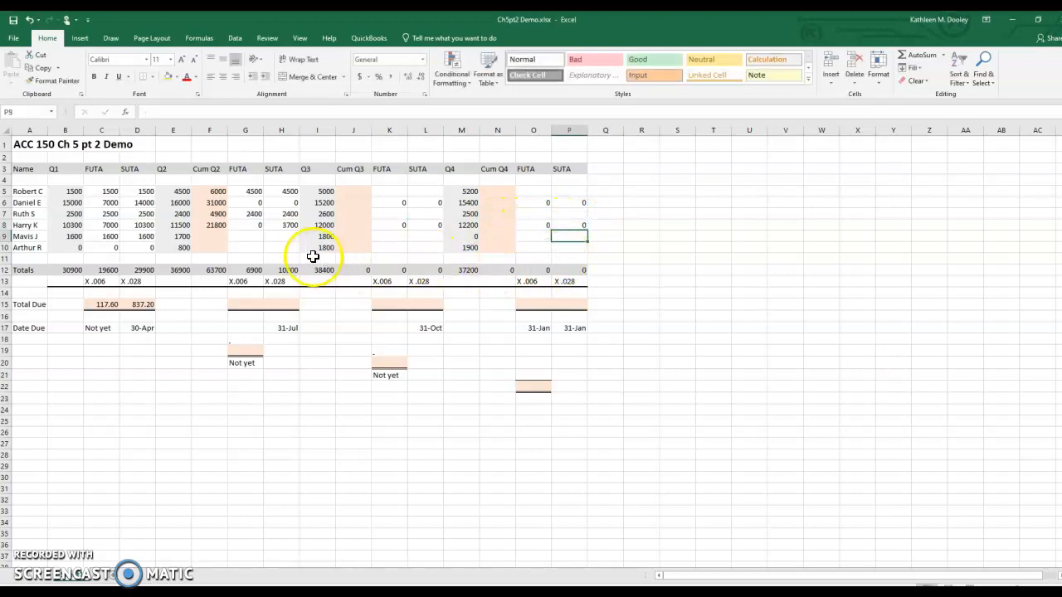
Step: Complete the Q2 entries in row 9 with cumulative wages of 3300 and FUTA and SUTA taxable wages of 1700 each
click(208, 236)
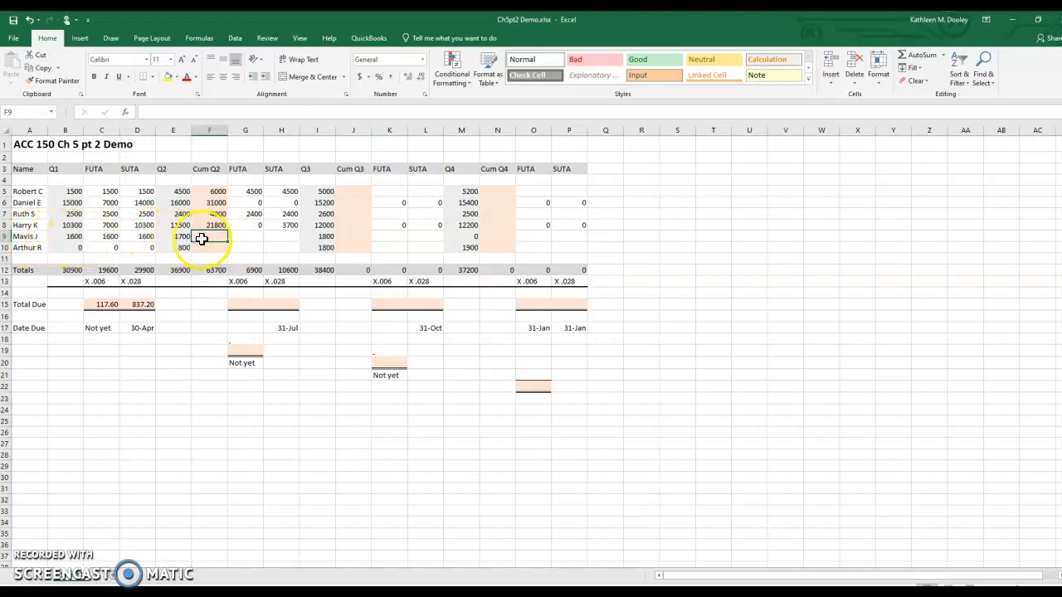
text(3300)
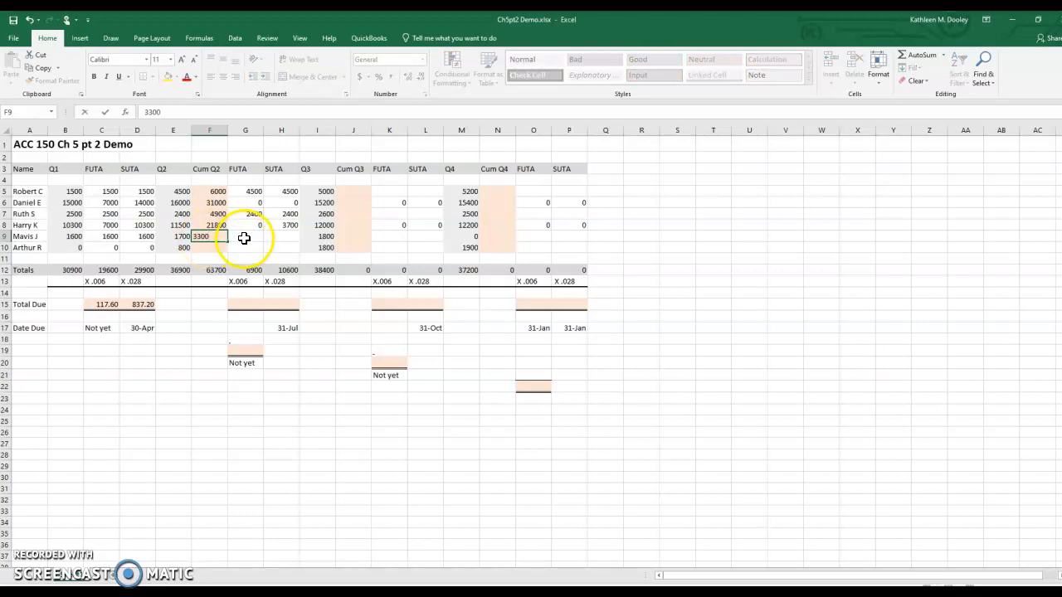
click(245, 237)
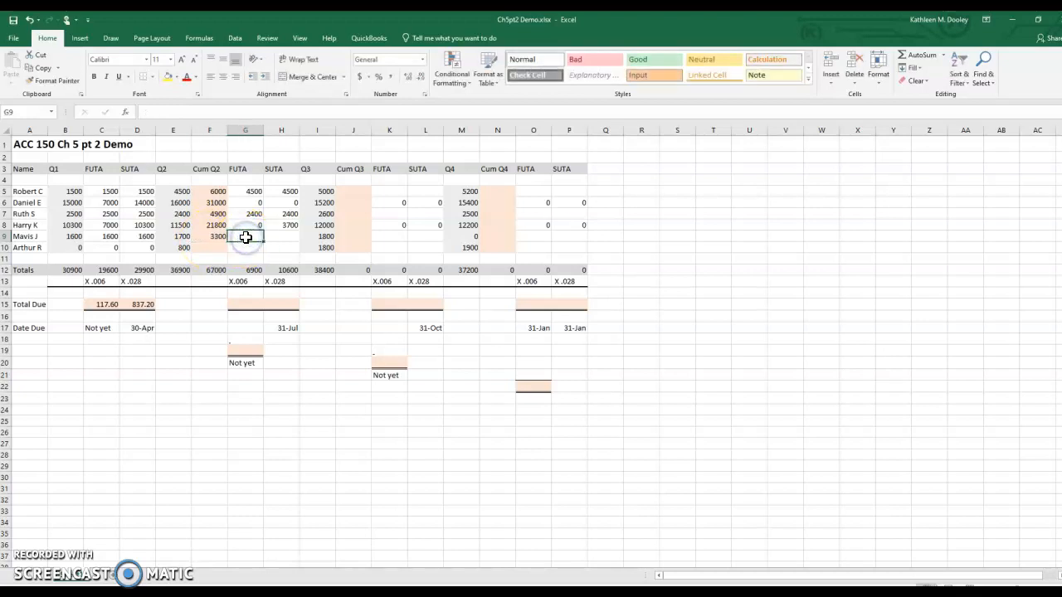
click(182, 238)
double_click(182, 237)
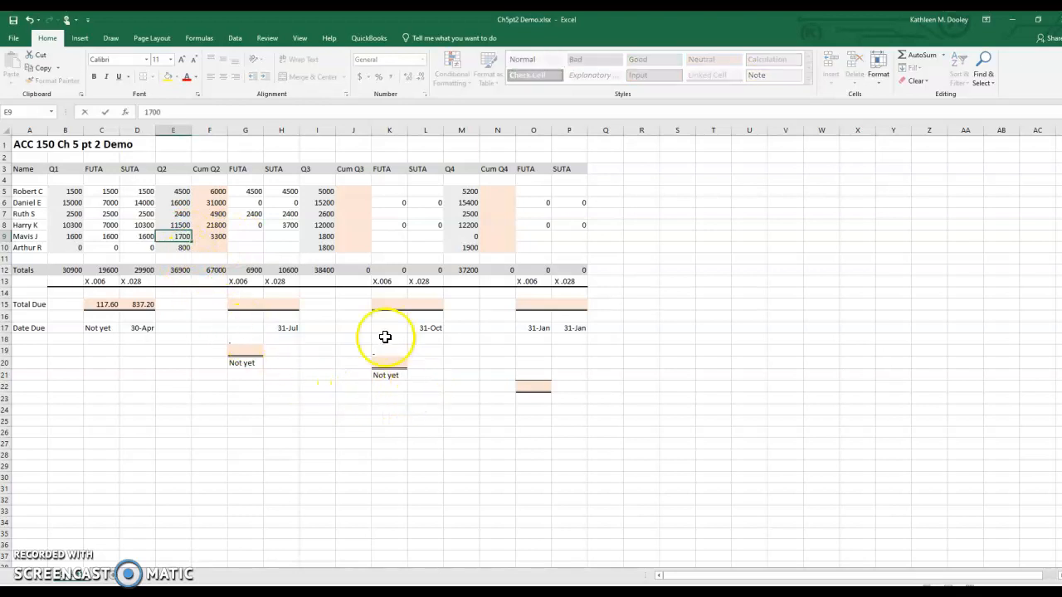
click(246, 237)
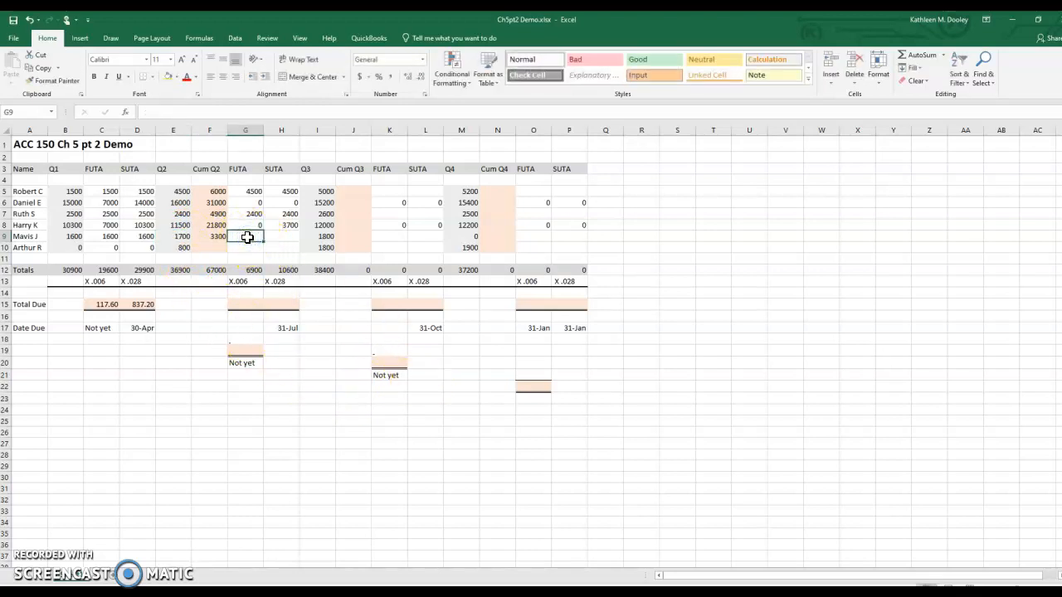
text(1700)
click(288, 237)
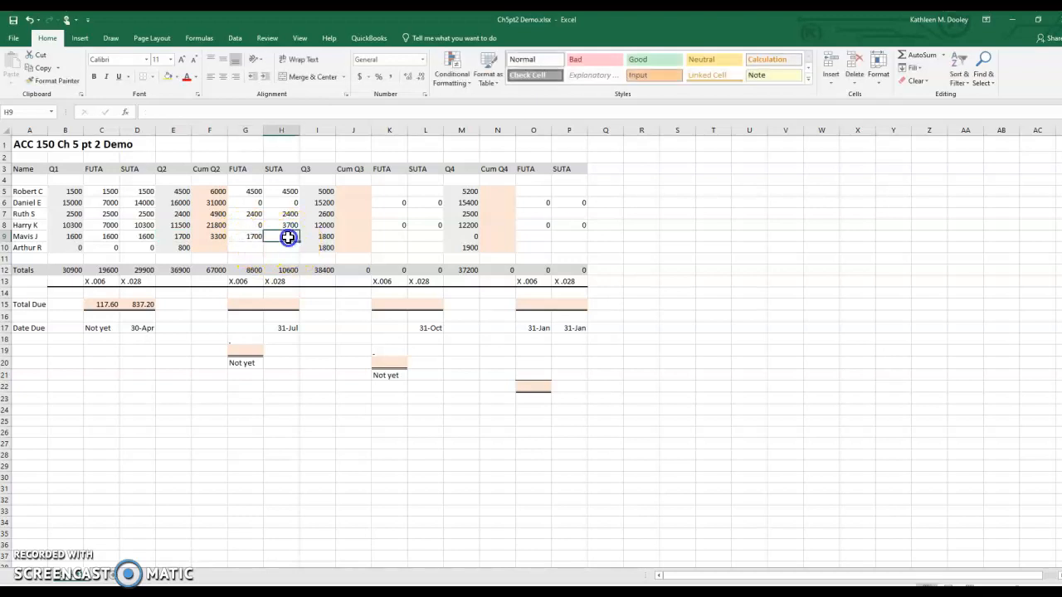
text(1700)
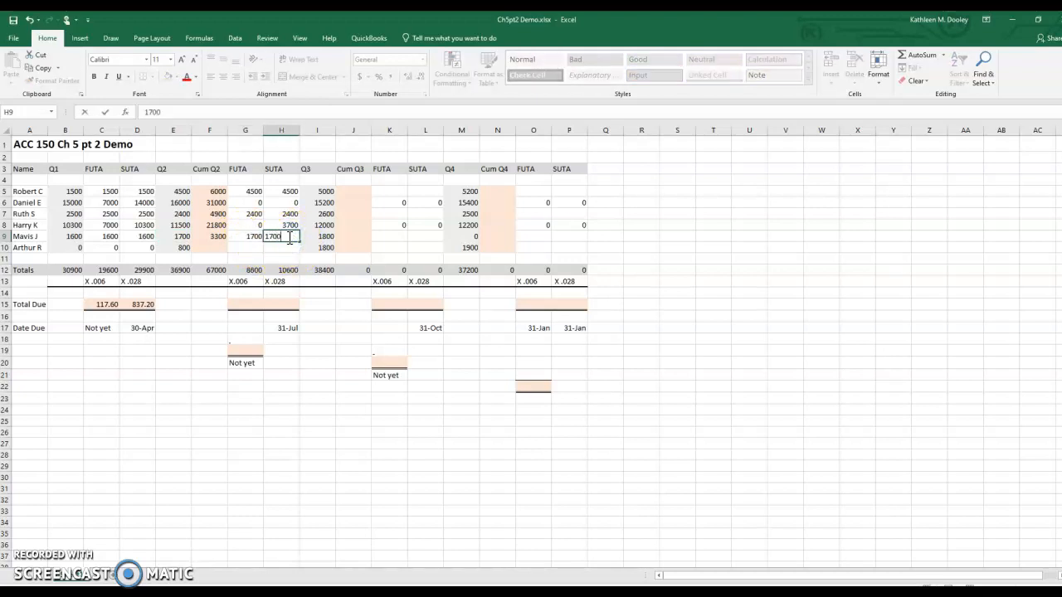
Step: Enter 800 in row 10 for the cumulative Q2 wages and for the Q2 FUTA and SUTA taxable wages
click(246, 248)
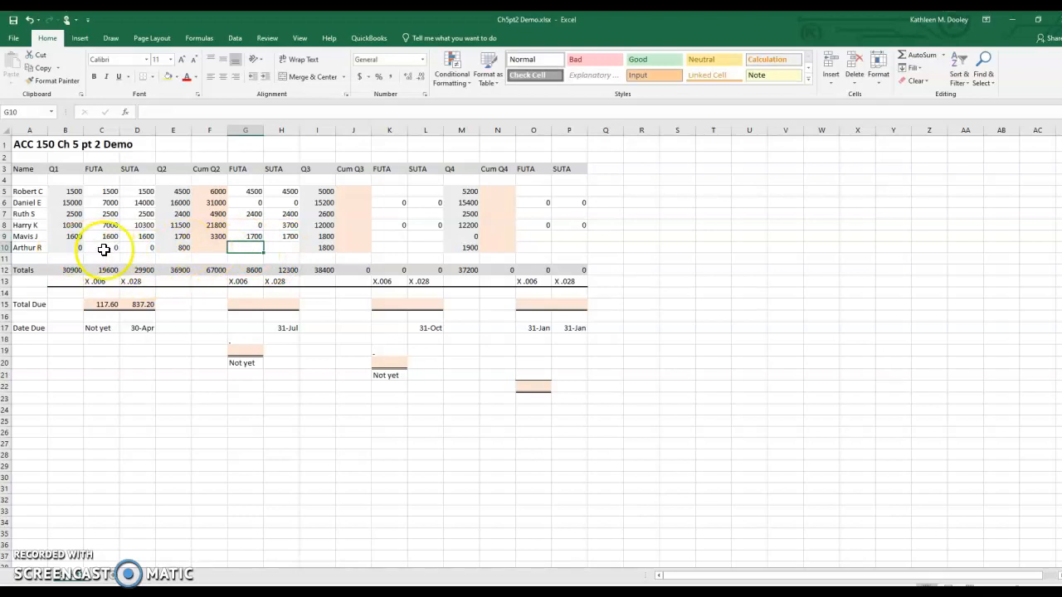
click(211, 248)
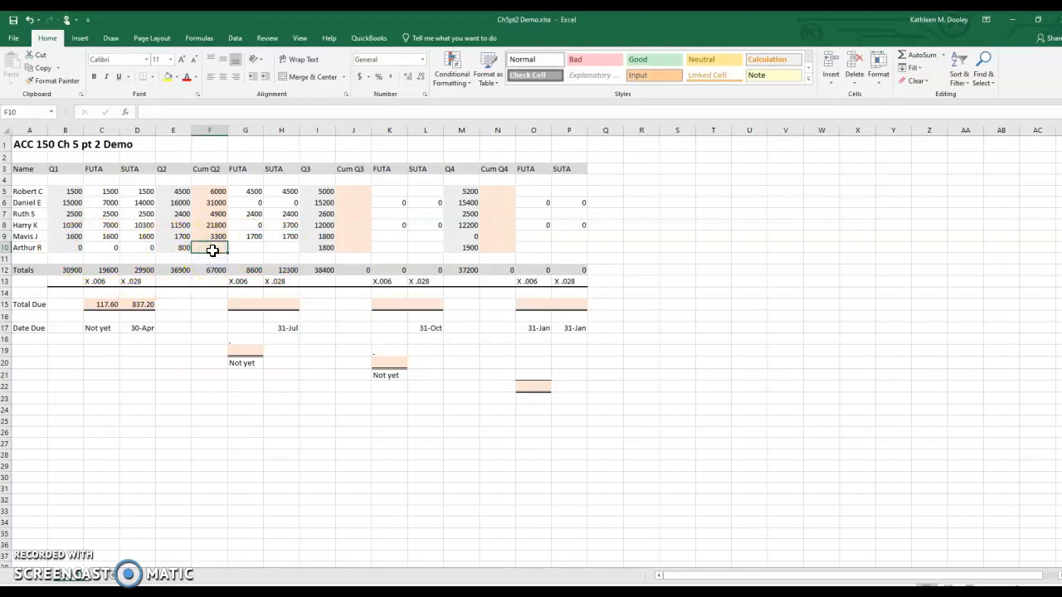
text(800)
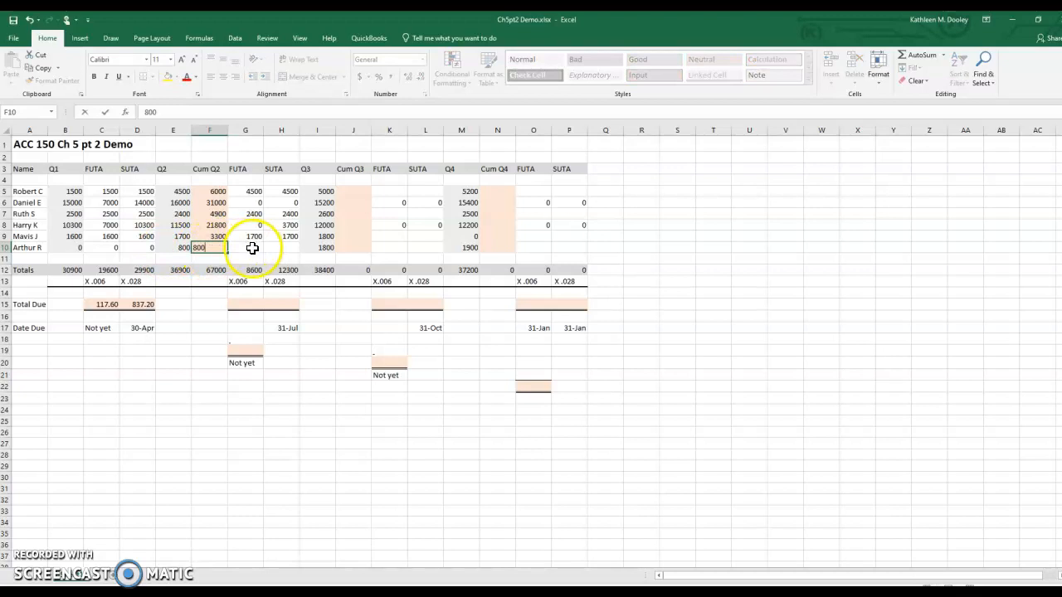
click(251, 250)
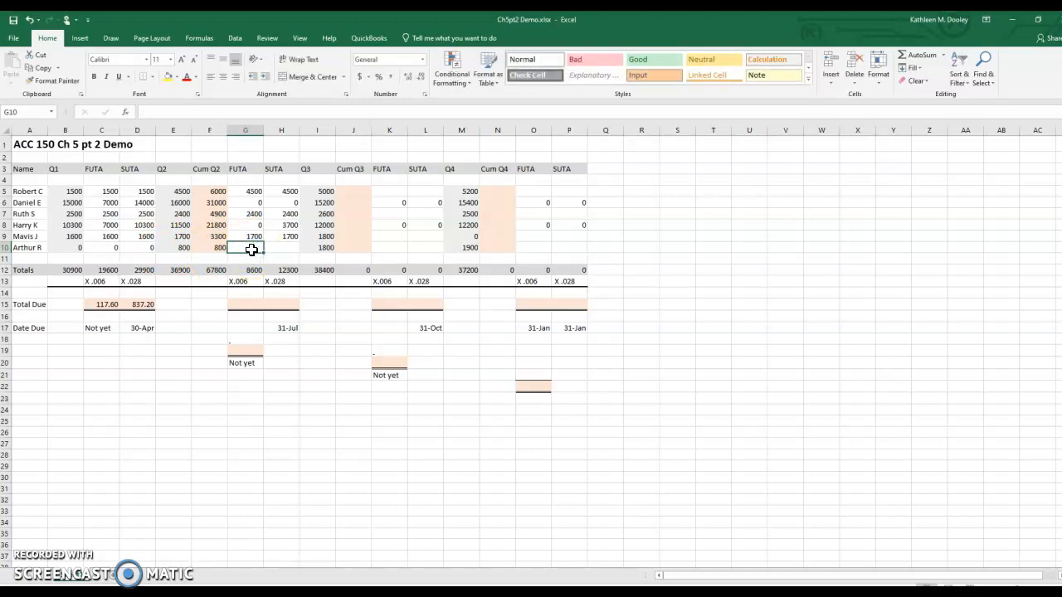
text(800)
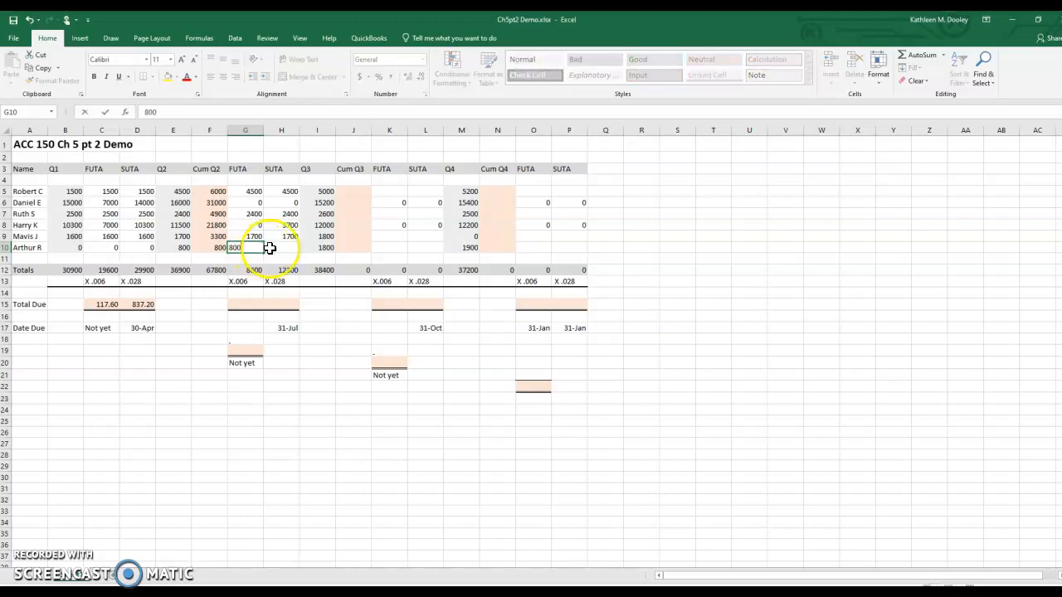
click(292, 249)
text(800)
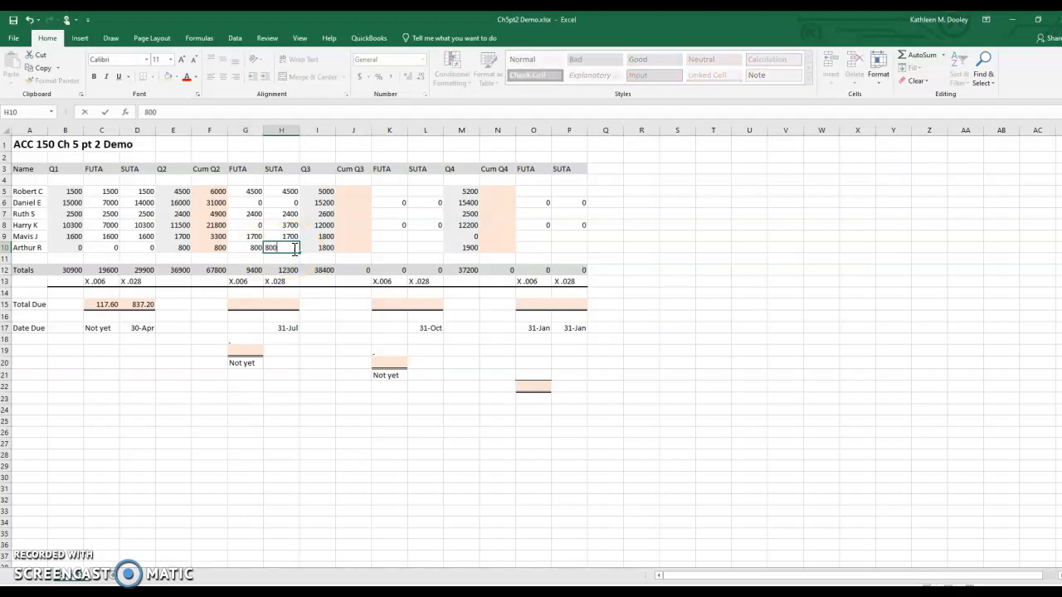
key(Return)
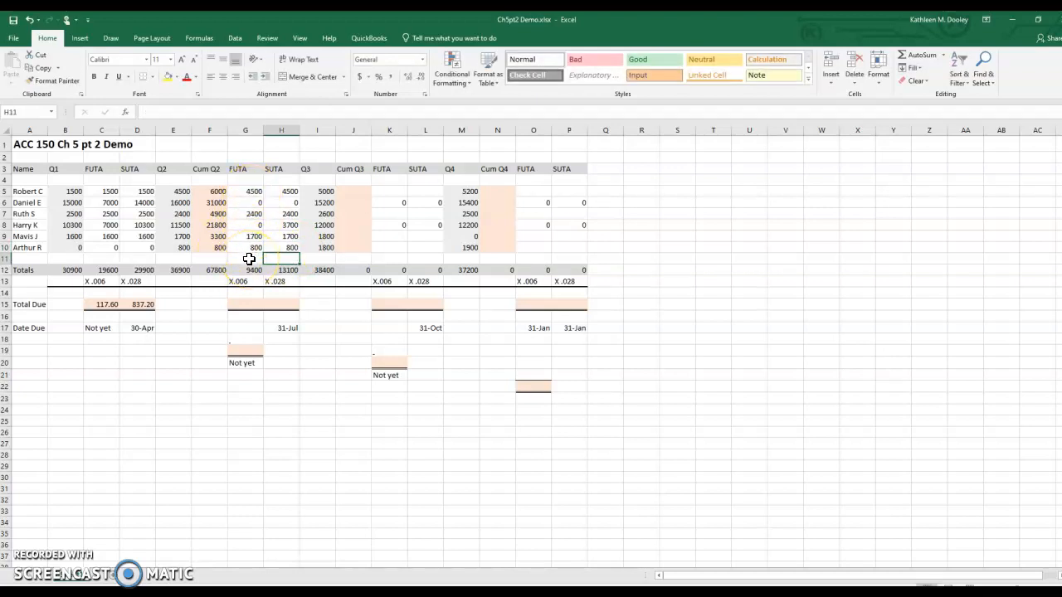
Step: Enter 56.40 as the Q2 FUTA total due in cell G15
click(247, 307)
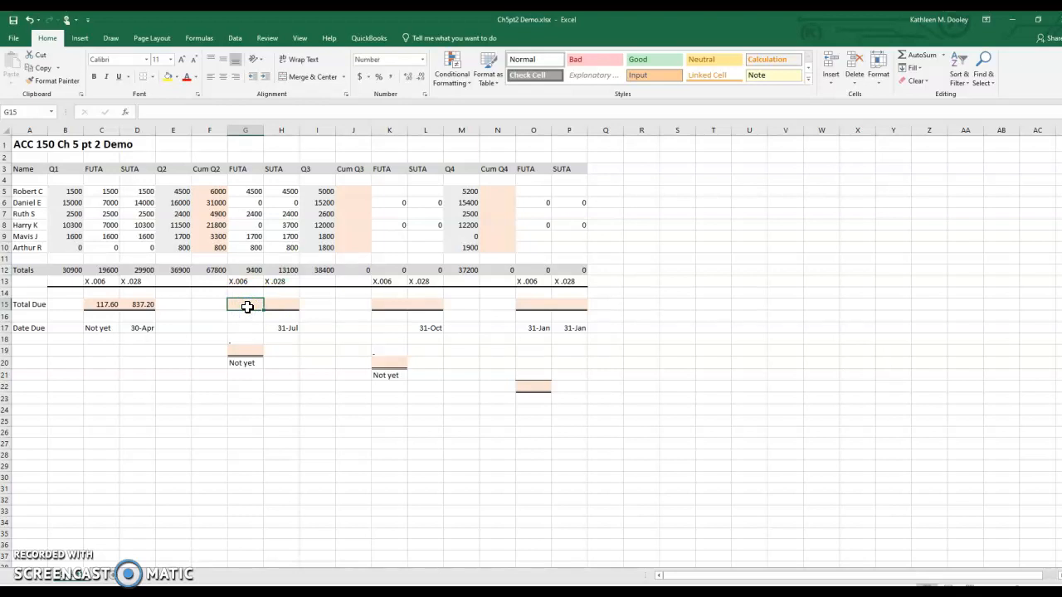
text(56)
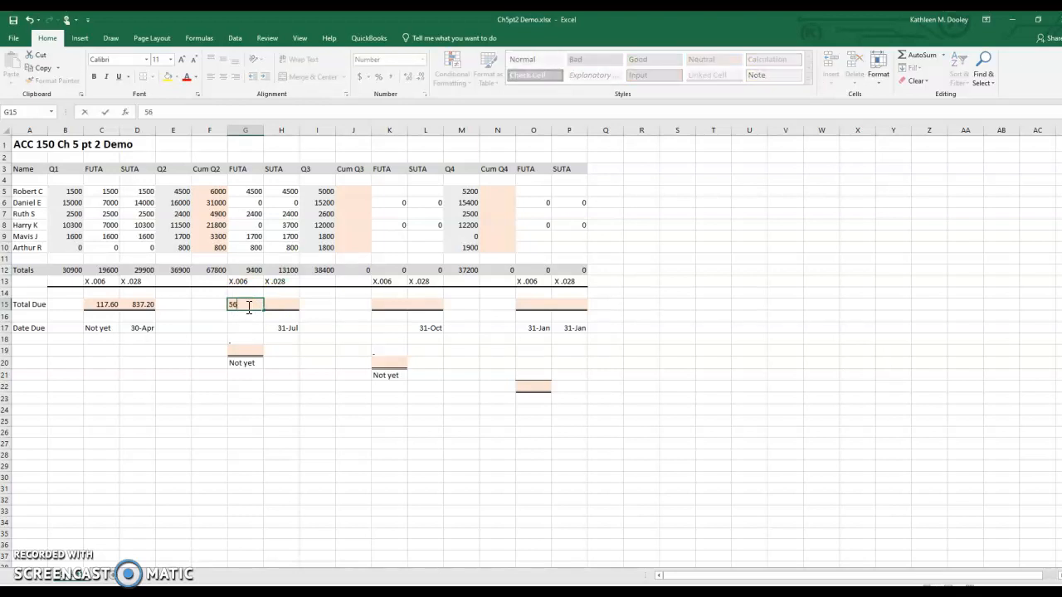
text(.40)
Step: Build the running FUTA liability below the Q2 total due, with 117.60 in G17, 56.40 in G18 and their sum 174.00 in G19
click(246, 327)
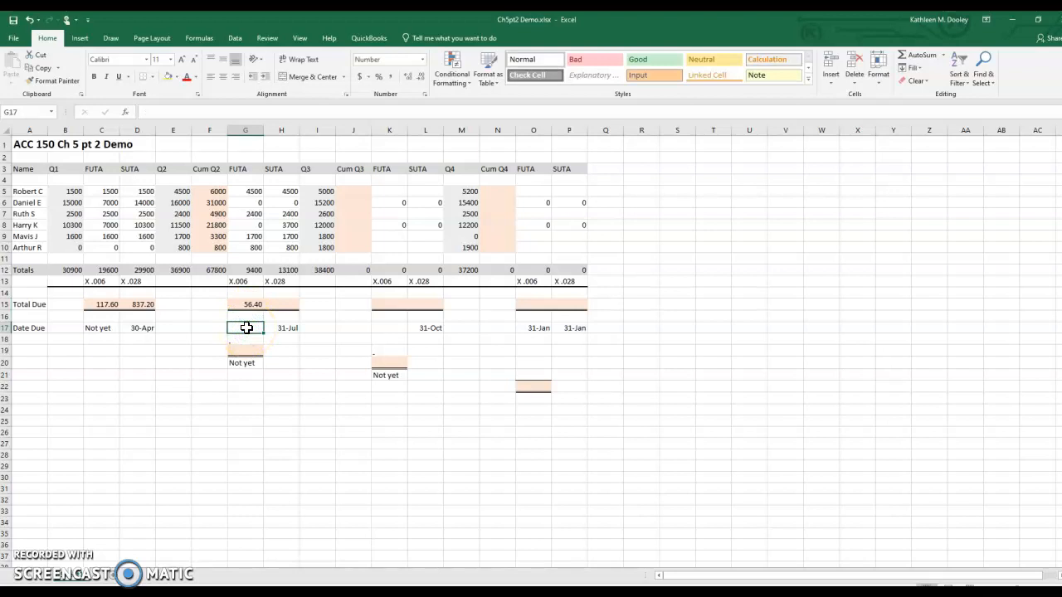
text(117.60)
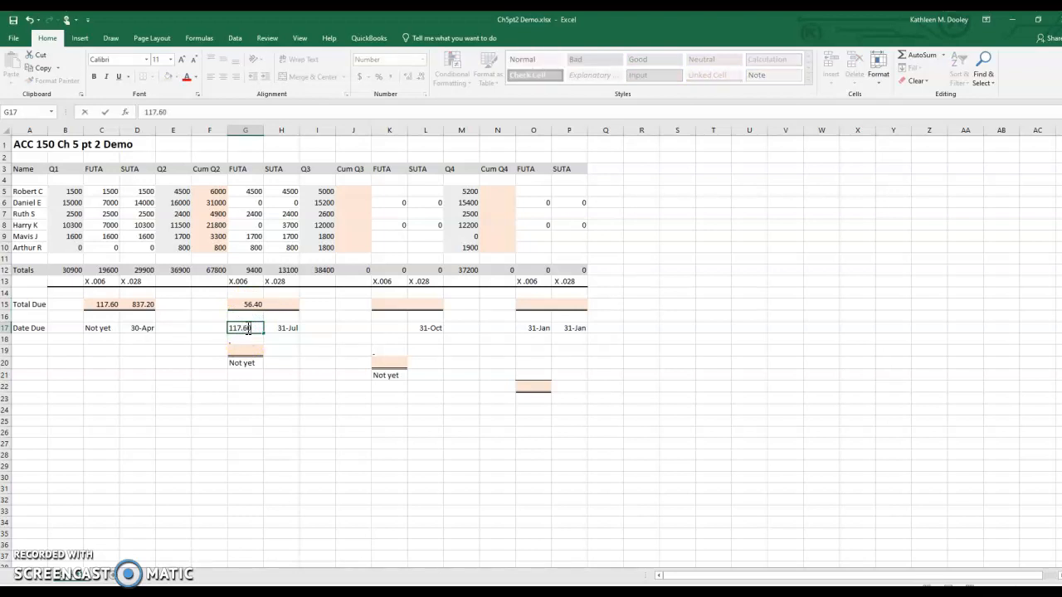
click(238, 338)
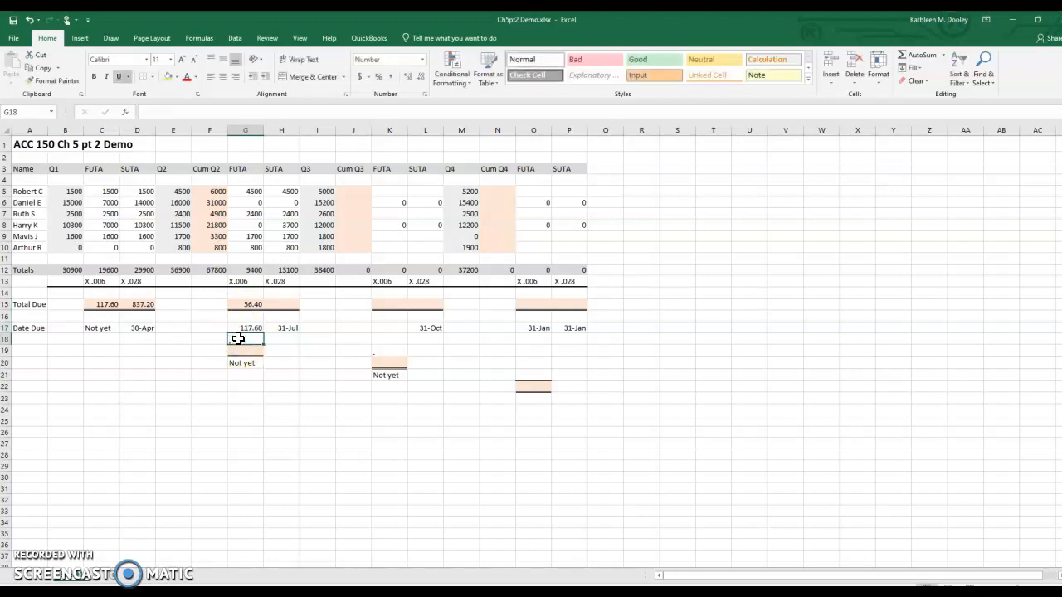
text(56.40)
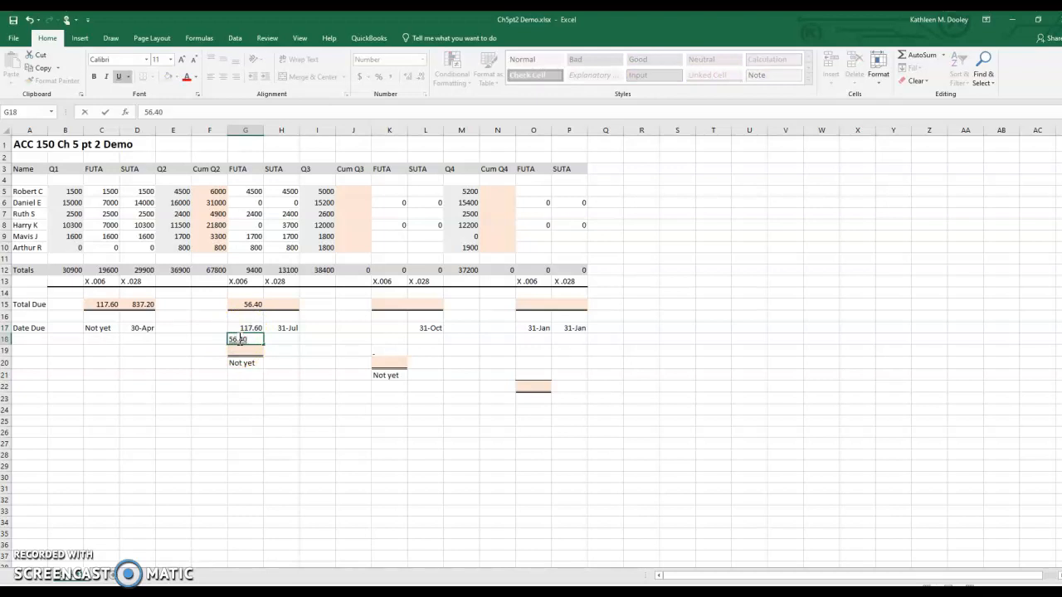
click(240, 349)
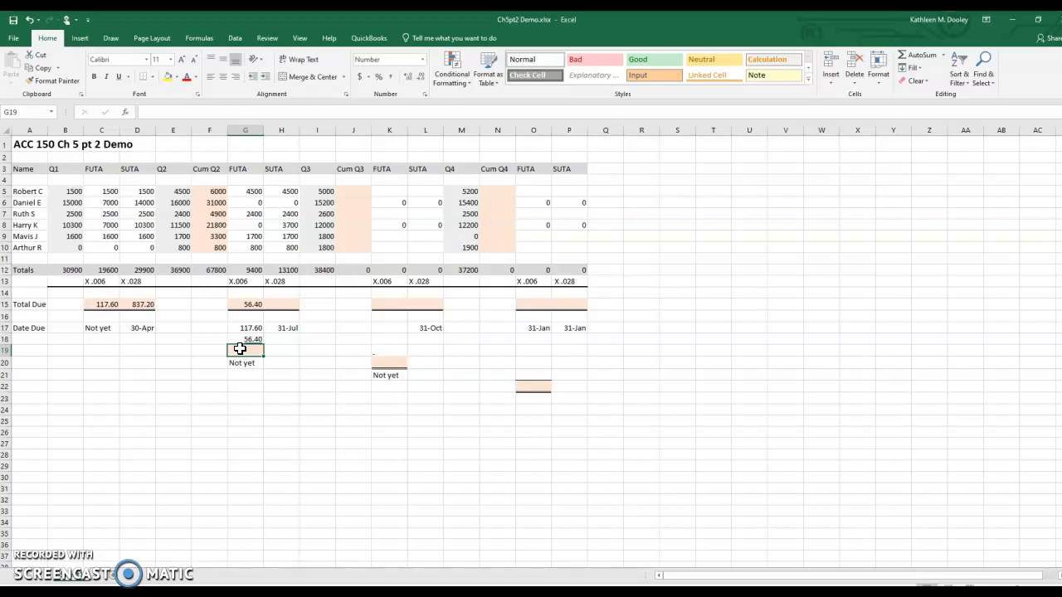
text(174.)
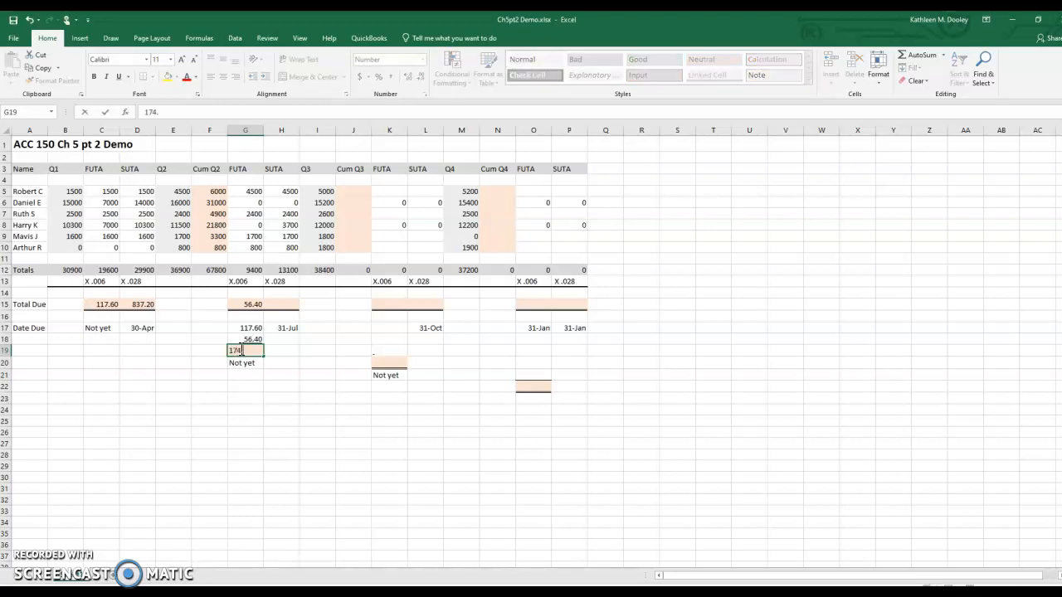
text(00)
click(241, 362)
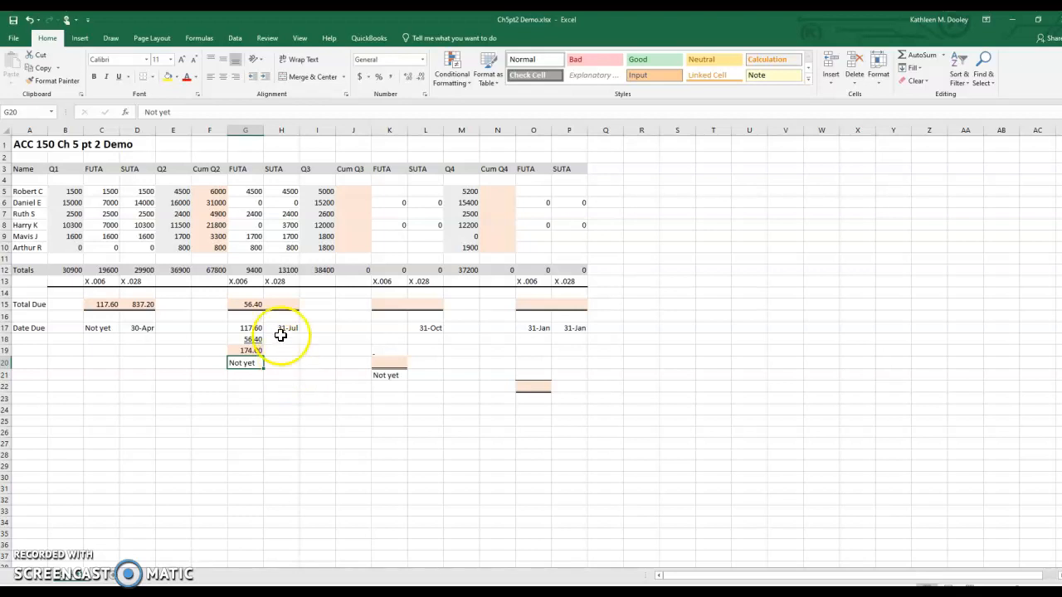
Step: Enter 366.80 as the Q2 SUTA total due in cell H15 and check its due date in H17
click(285, 305)
text(366.80)
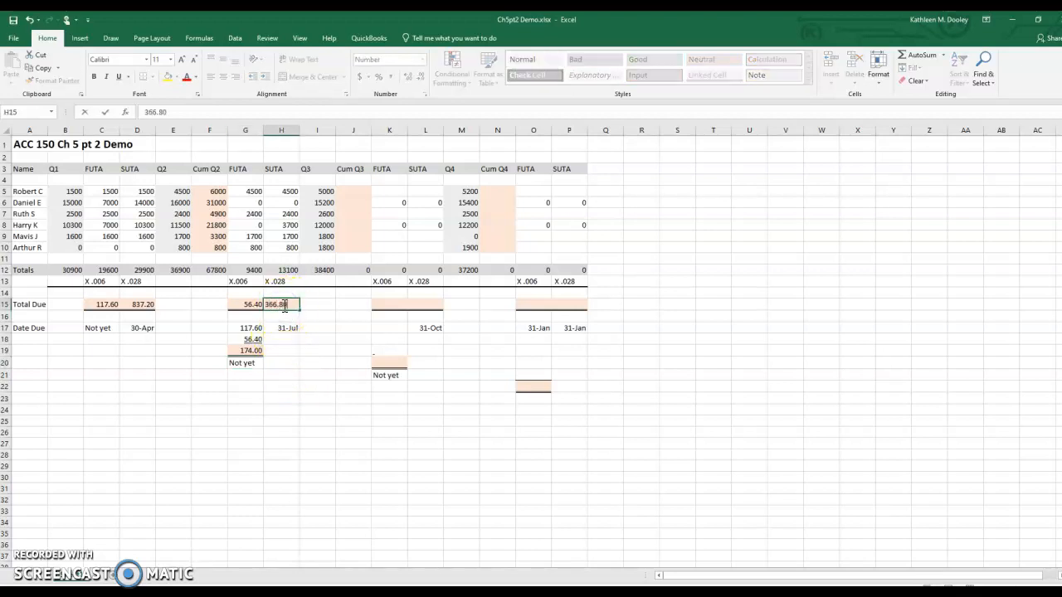
key(Return)
click(284, 330)
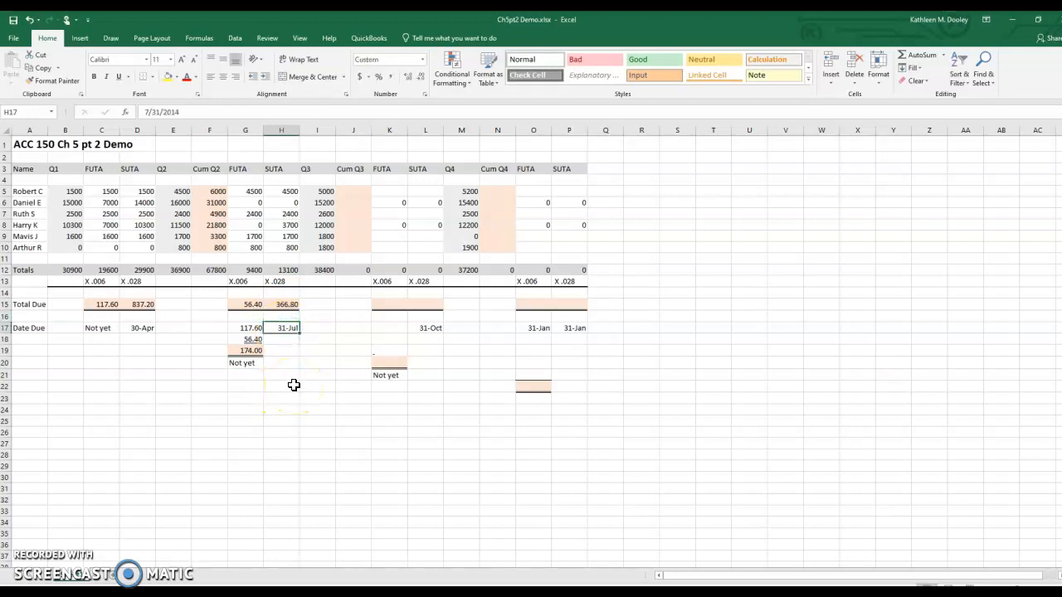
Step: Add row 5's cumulative Q2 wages to its Q3 wages and enter 11000 as the cumulative Q3 wages in J5
click(350, 193)
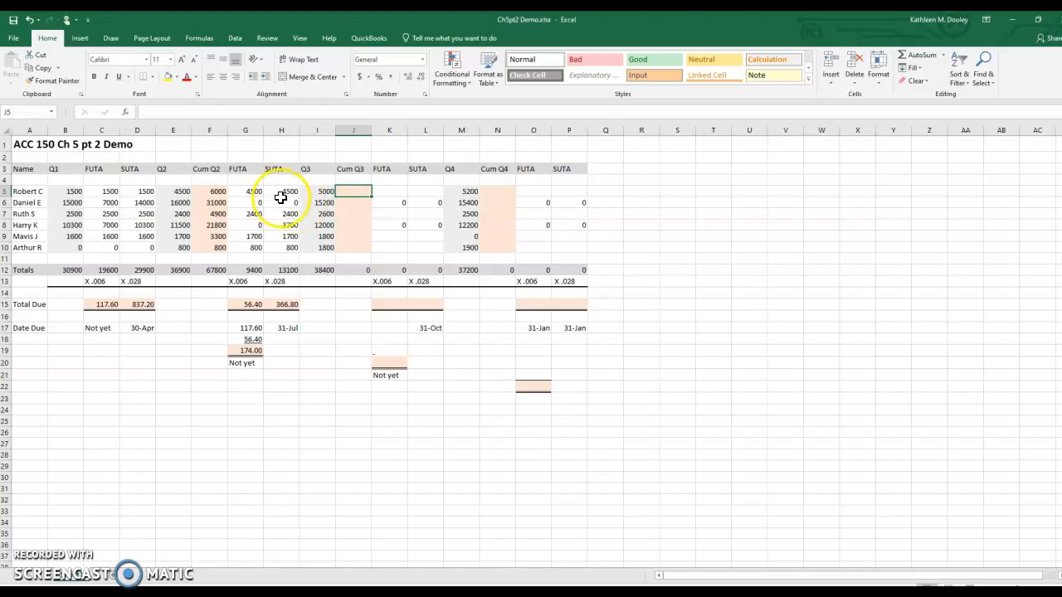
click(209, 192)
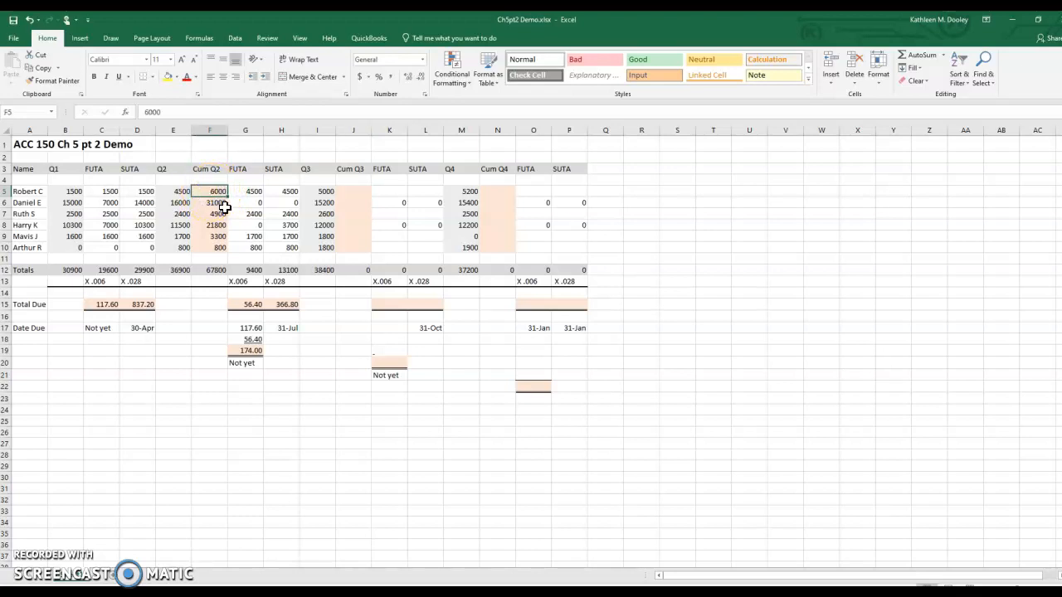
click(318, 194)
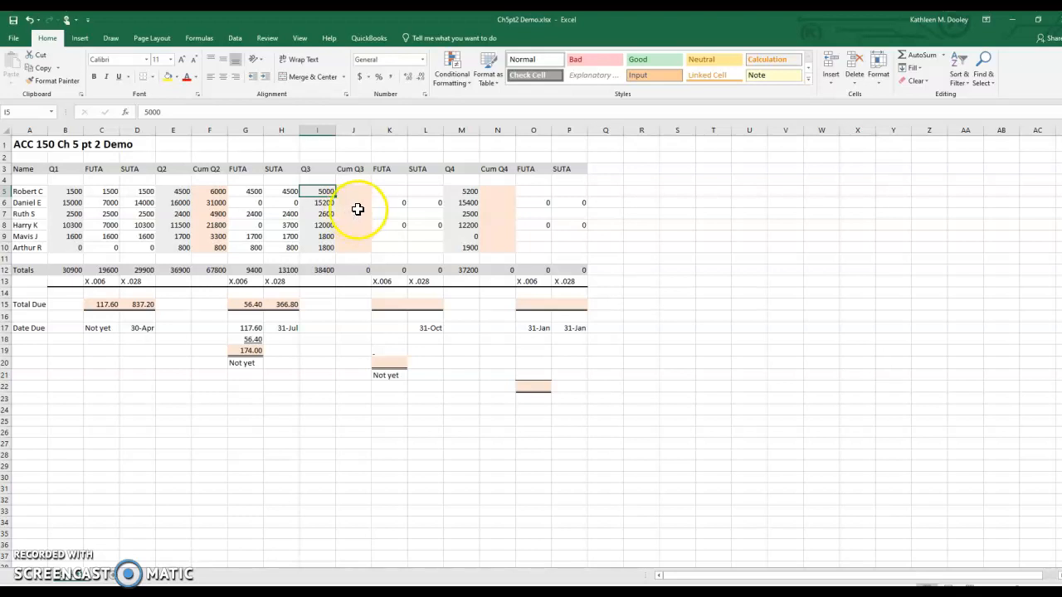
click(359, 191)
text(11000)
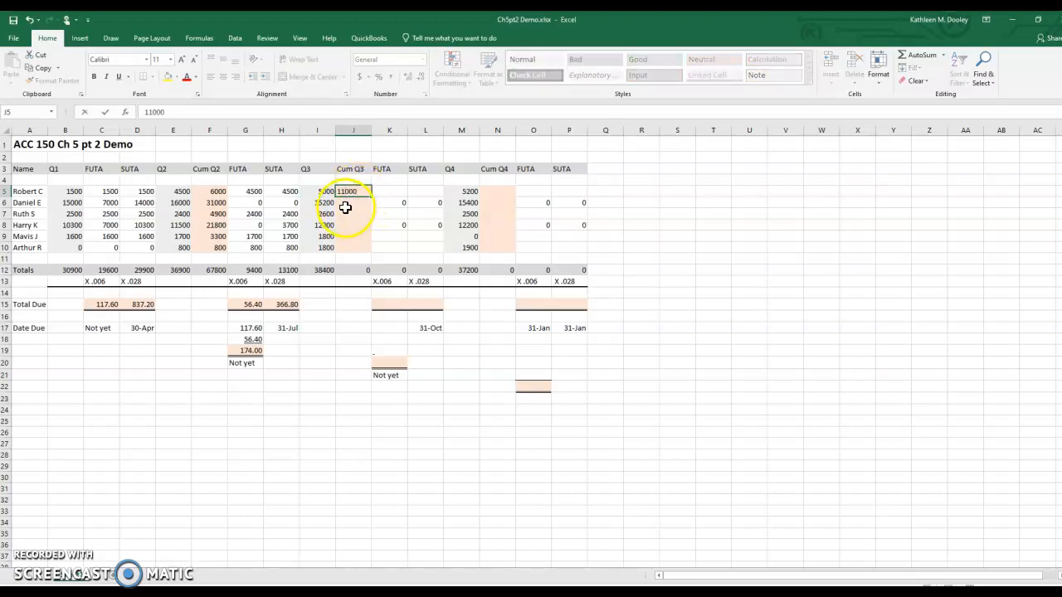
key(Return)
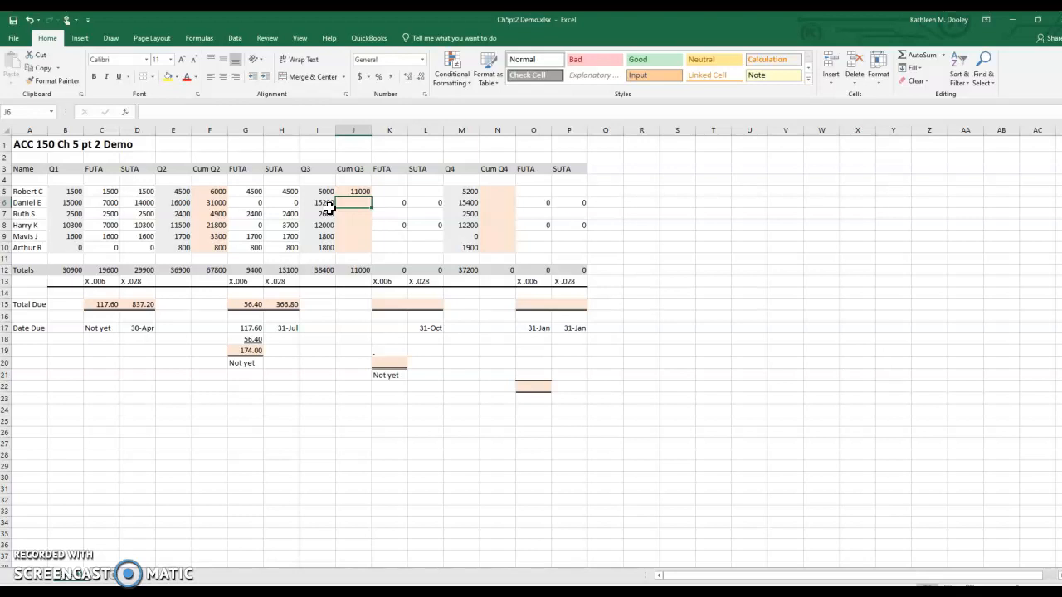
Step: Enter the cumulative Q3 wages for rows 6 to 8 as 46200, 7500 and 33800 in cells J6 to J8
text(46200)
key(Return)
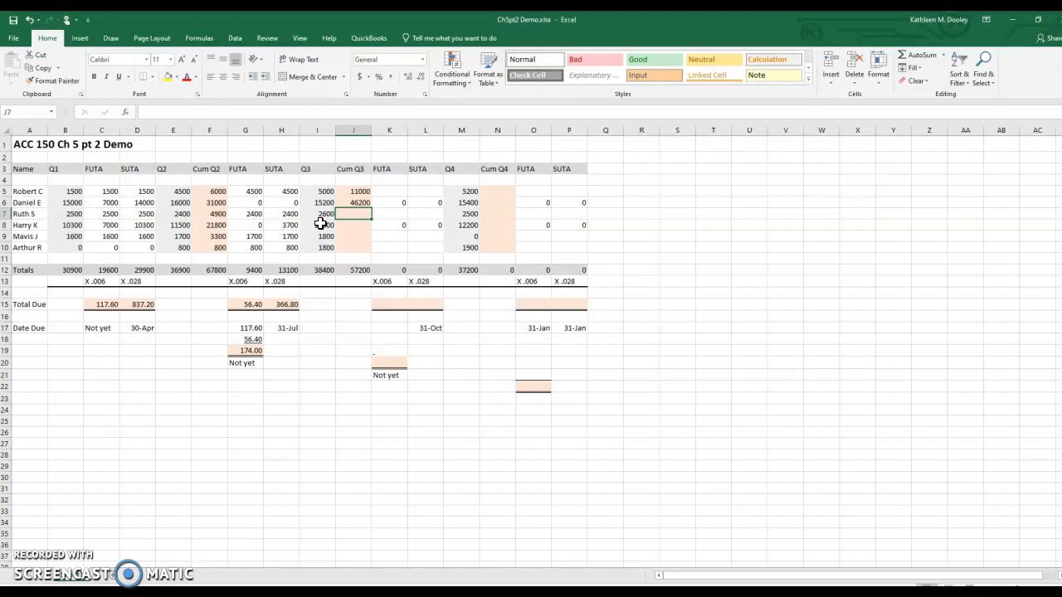
text(7500)
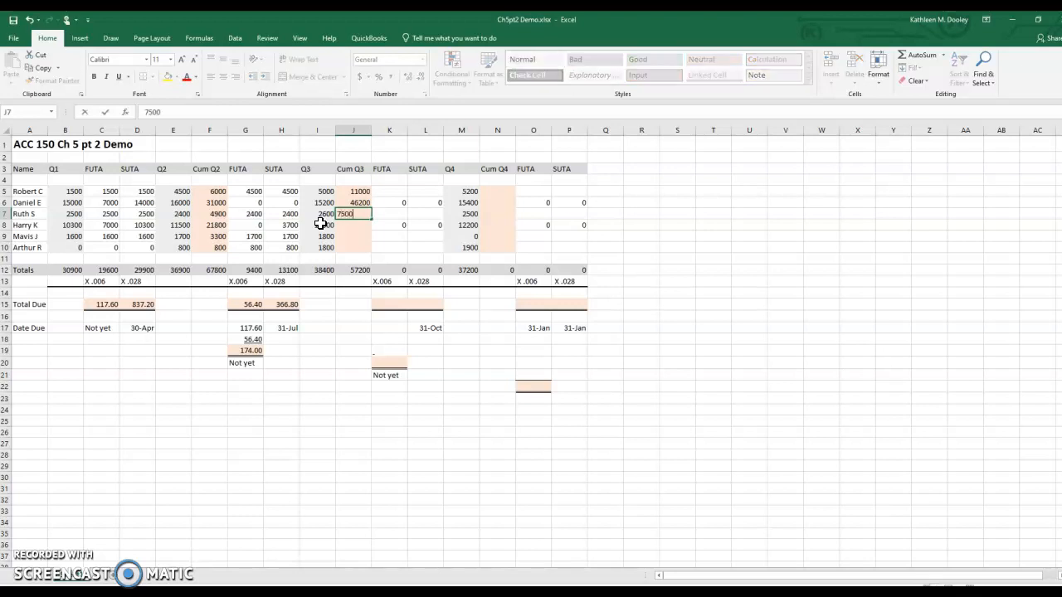
key(Return)
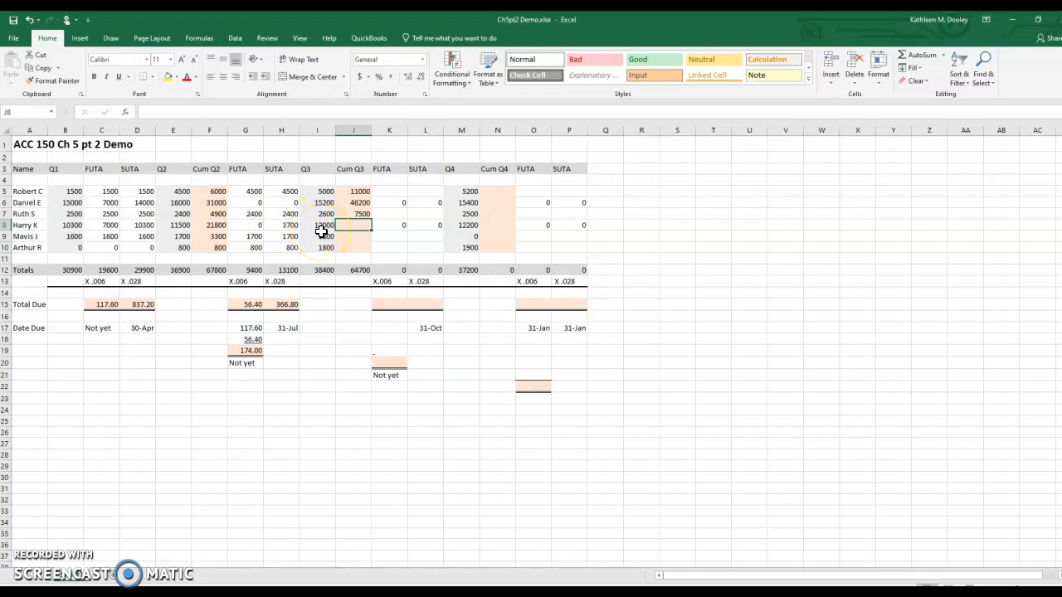
text(33800)
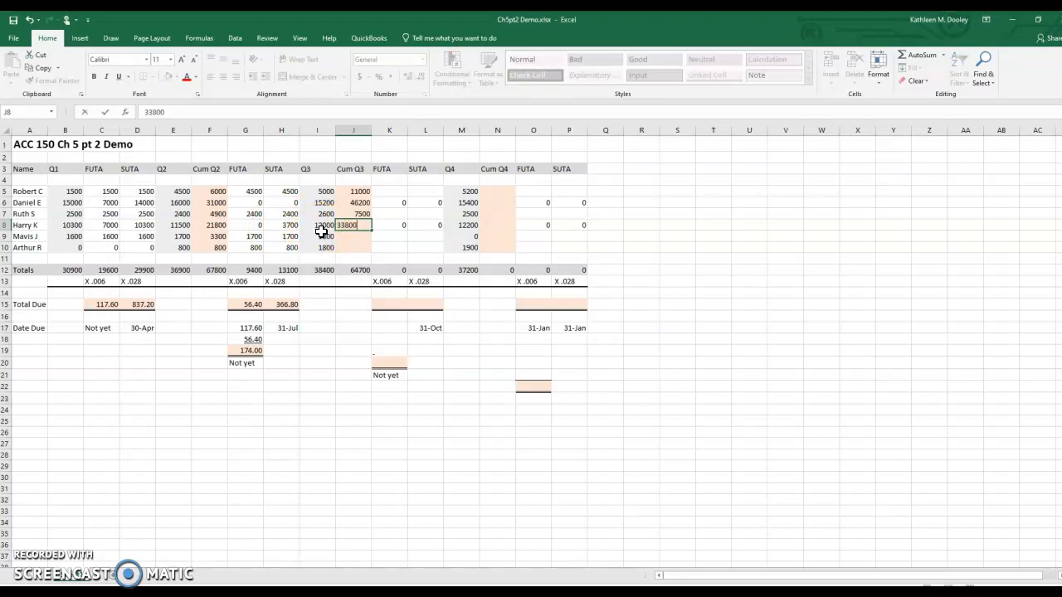
key(Return)
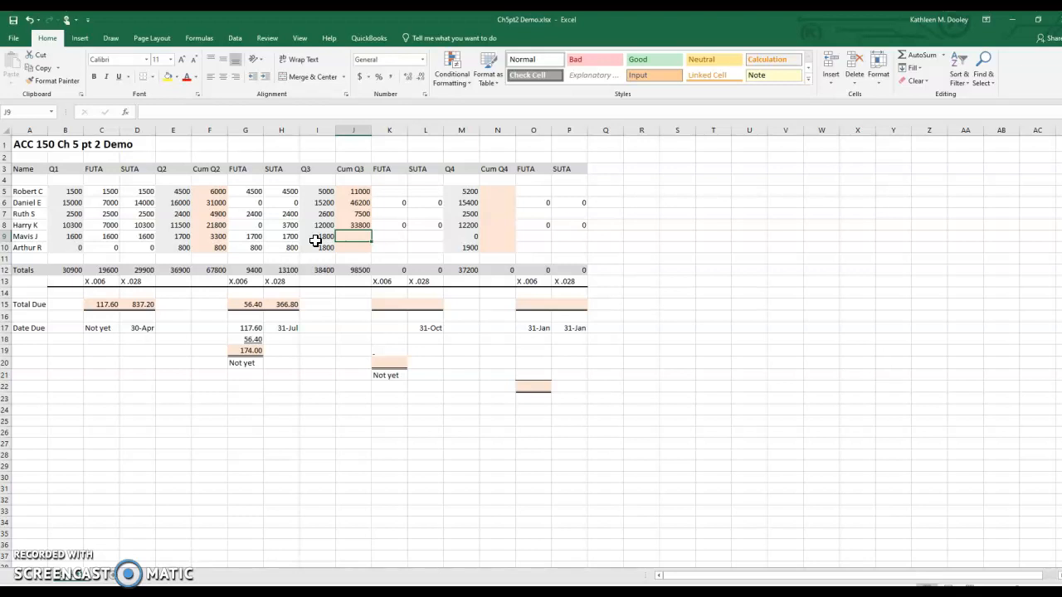
Step: Enter the cumulative Q3 wages for rows 9 and 10 as 5100 and 2600 in cells J9 and J10
text(5)
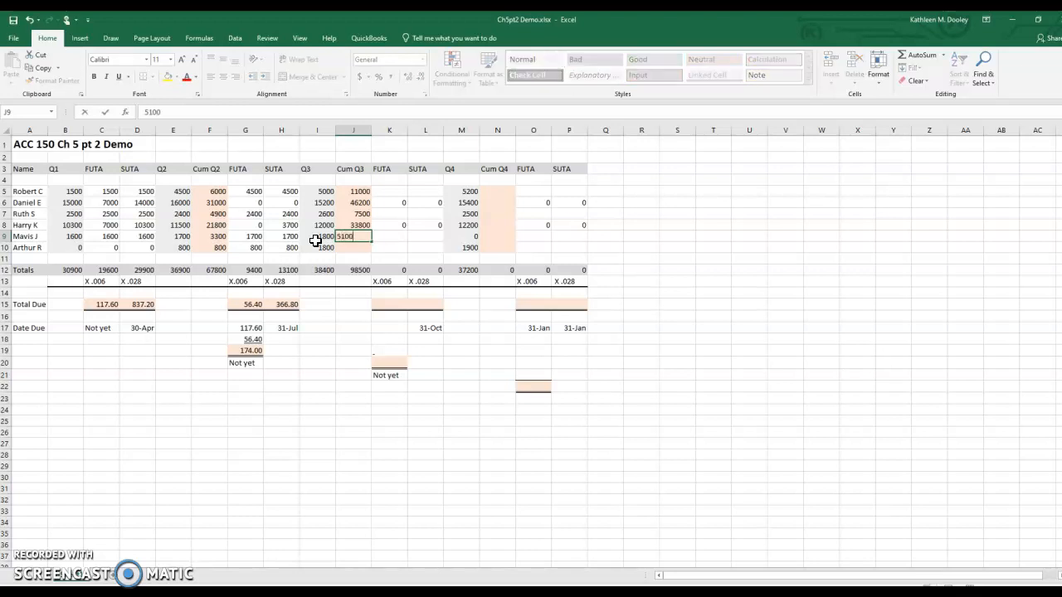
text(100)
key(Return)
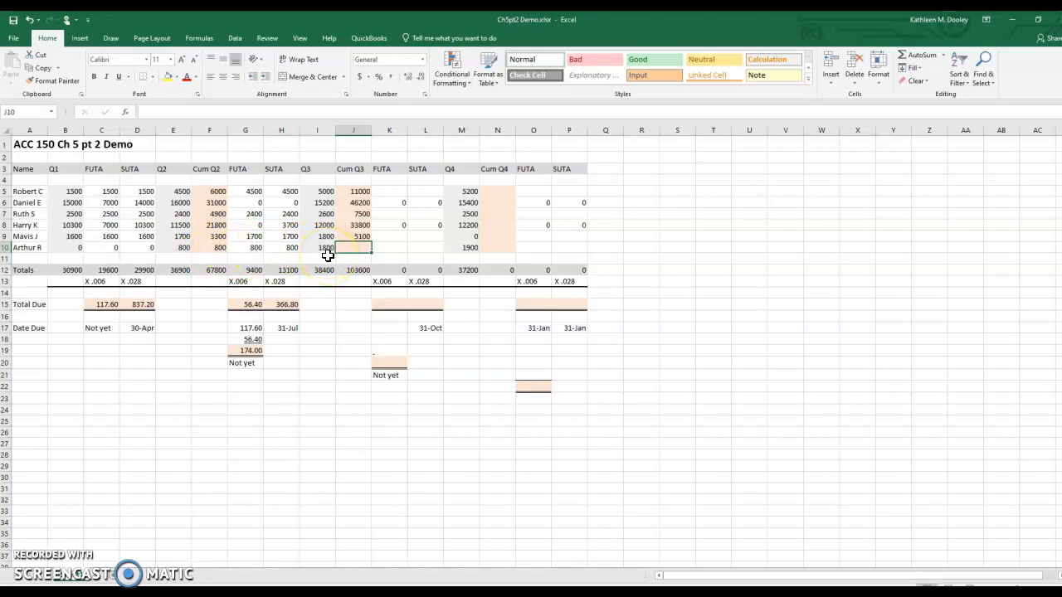
text(2600)
key(Return)
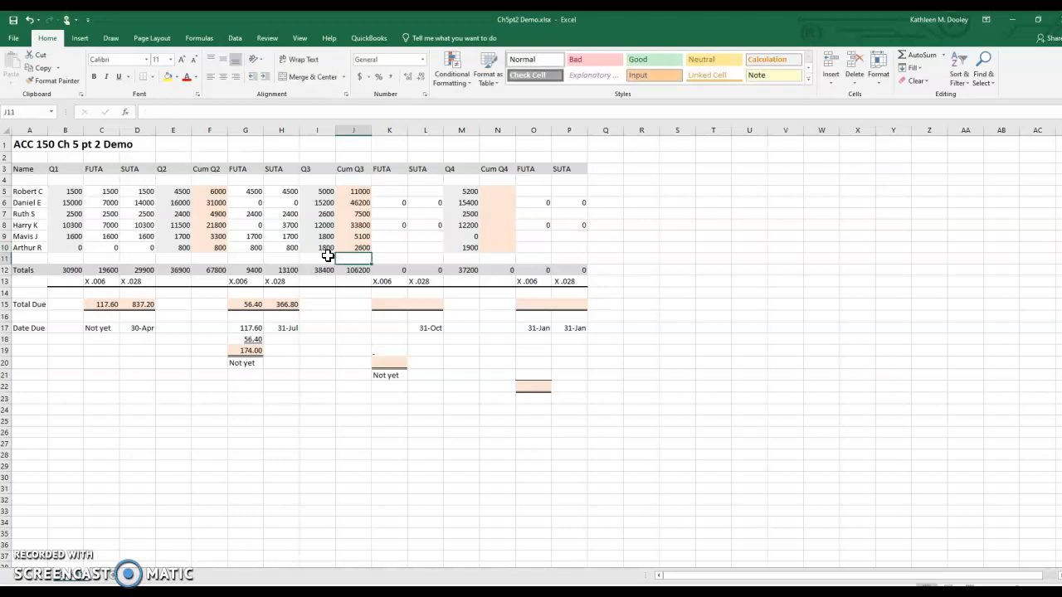
Step: Compare row 5's cumulative Q2 and Q3 wages and enter 1000 as its Q3 FUTA taxable wages in K5
click(363, 192)
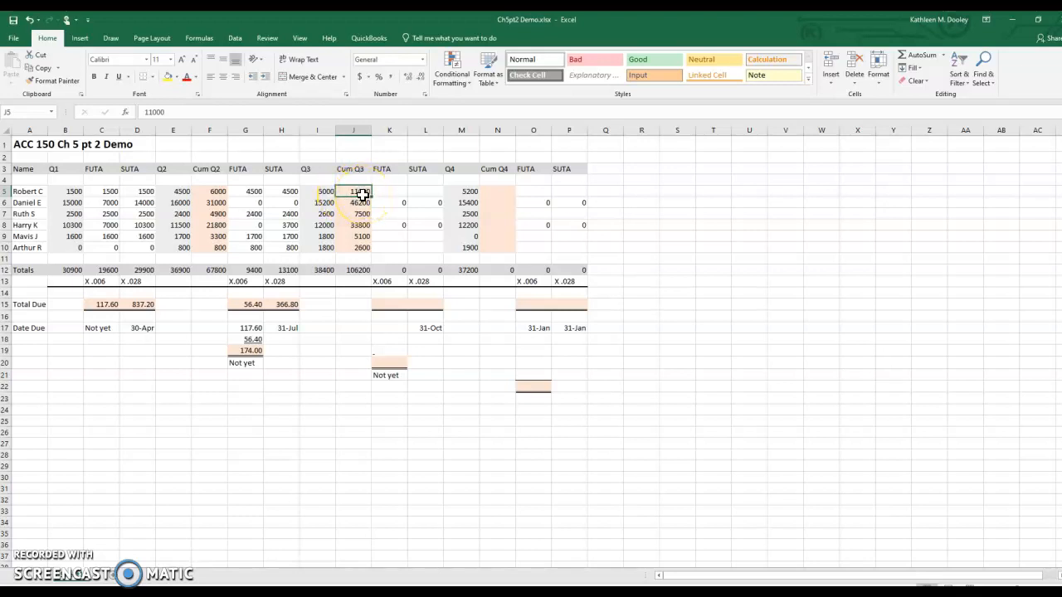
click(217, 195)
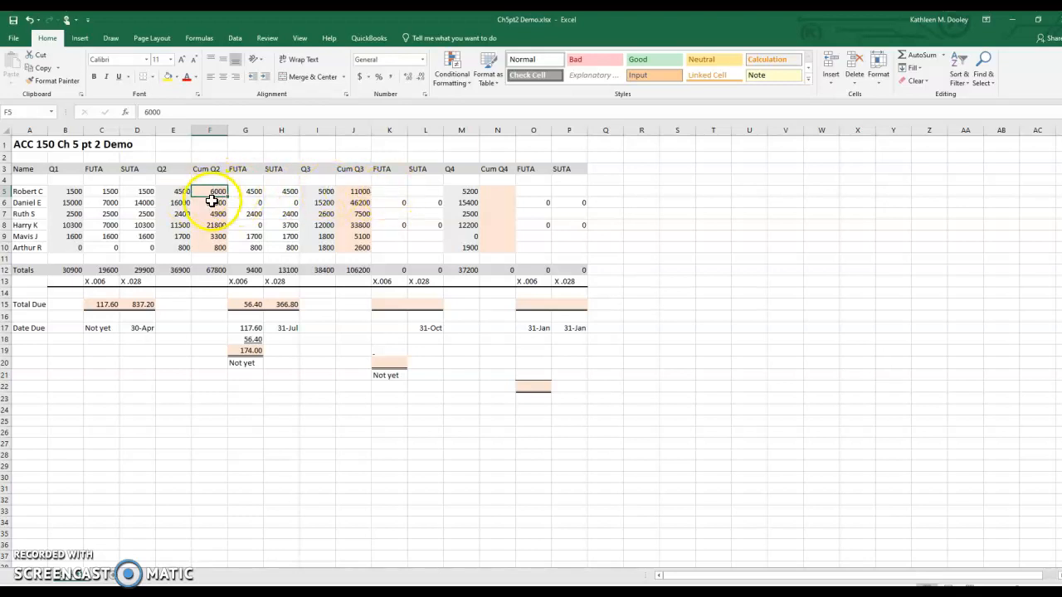
click(385, 192)
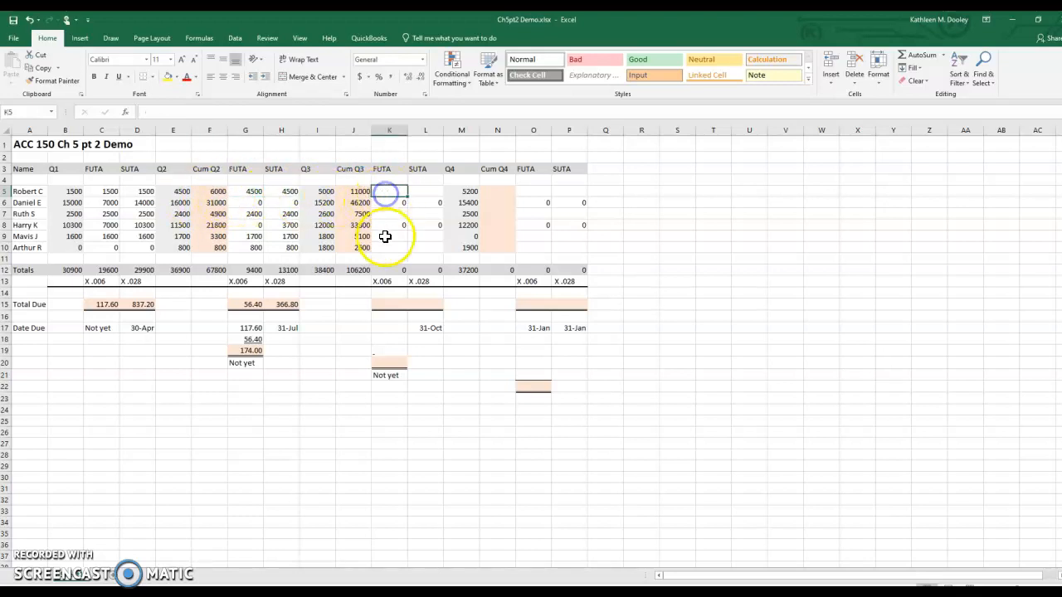
text(1000)
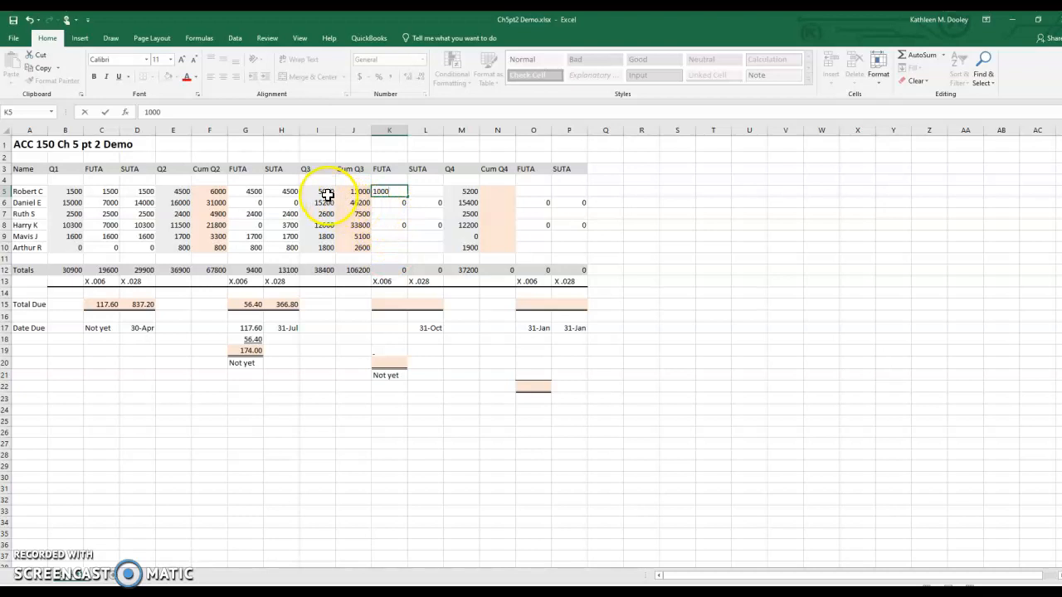
click(326, 190)
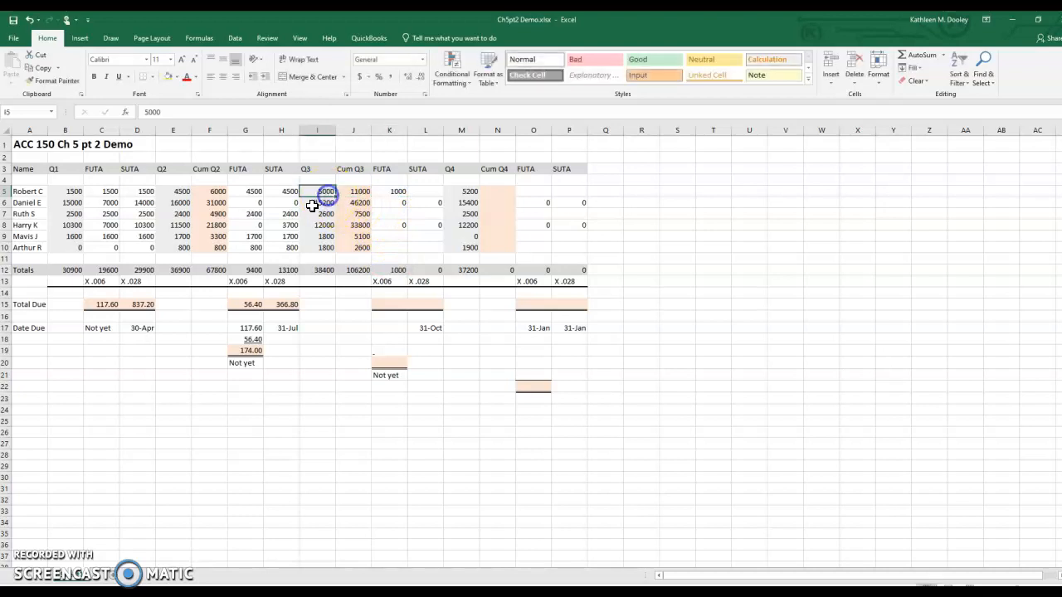
click(390, 192)
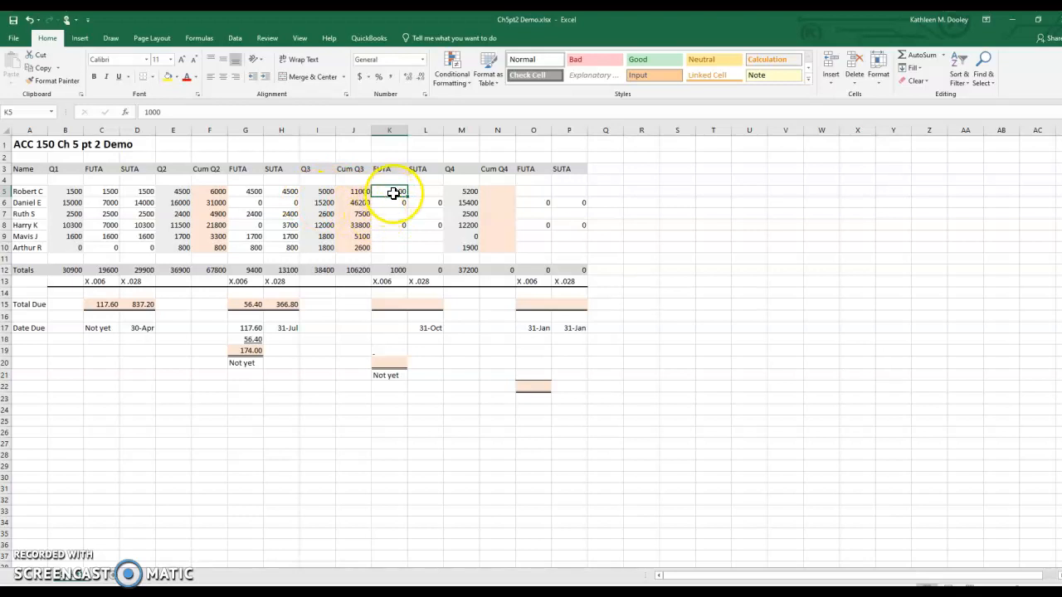
Step: Enter 0 as row 5's Q4 FUTA taxable wages in O5 and 5000 as its Q3 SUTA taxable wages in L5
click(528, 191)
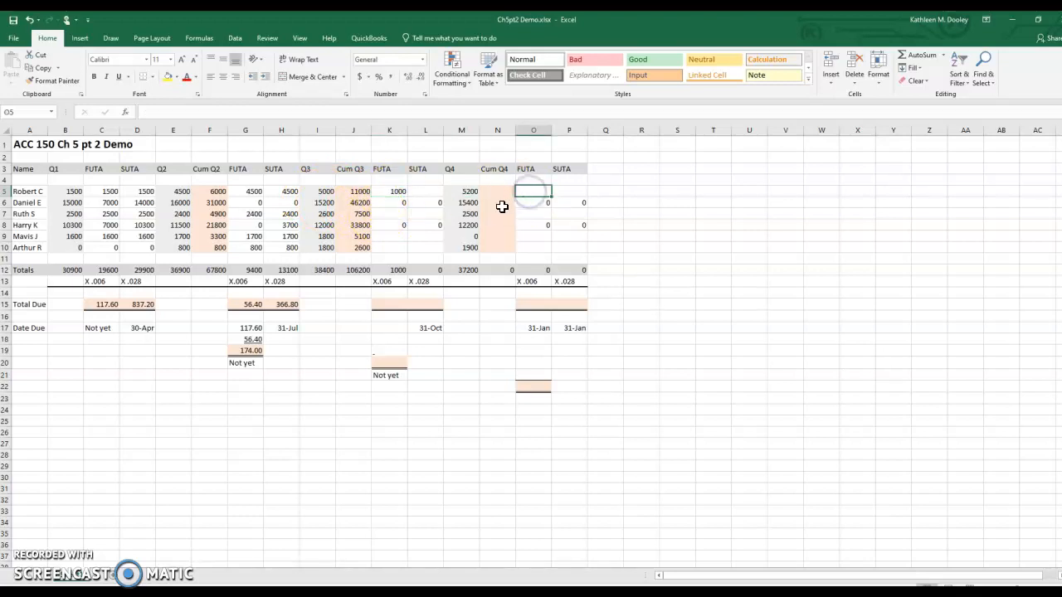
text(0)
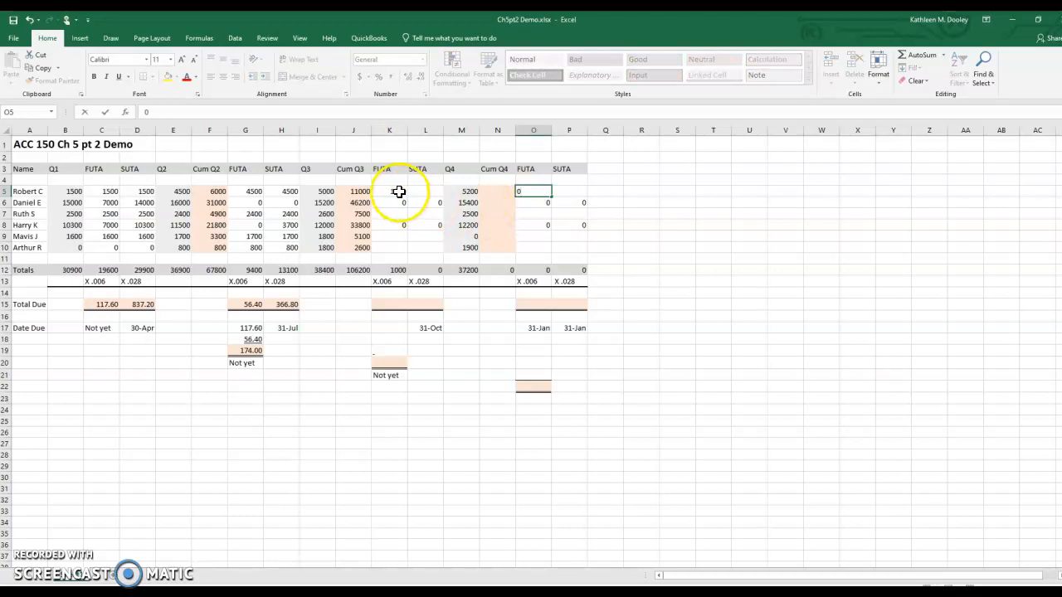
click(426, 192)
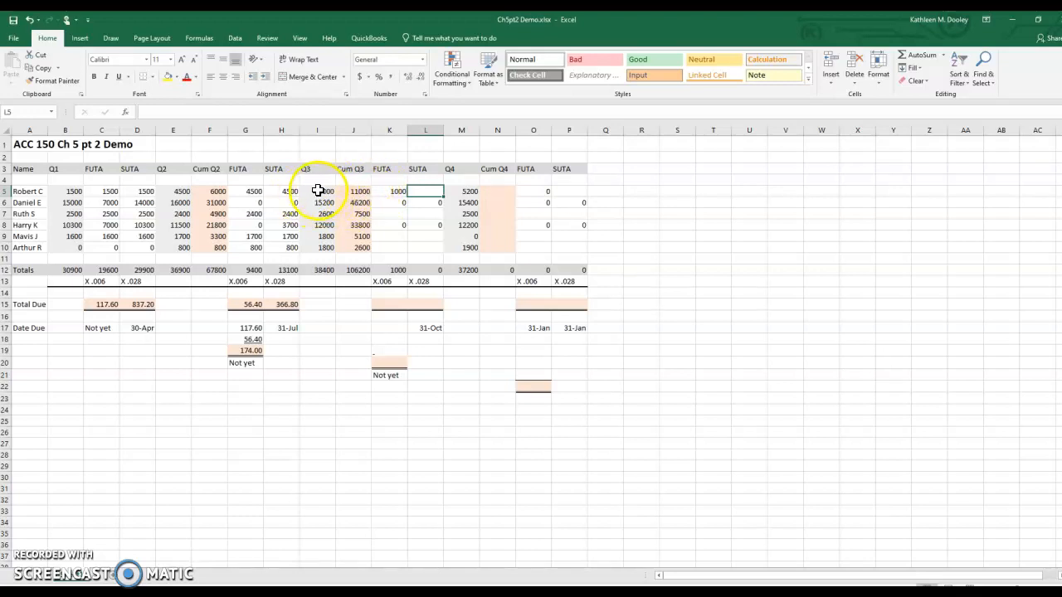
text(5000)
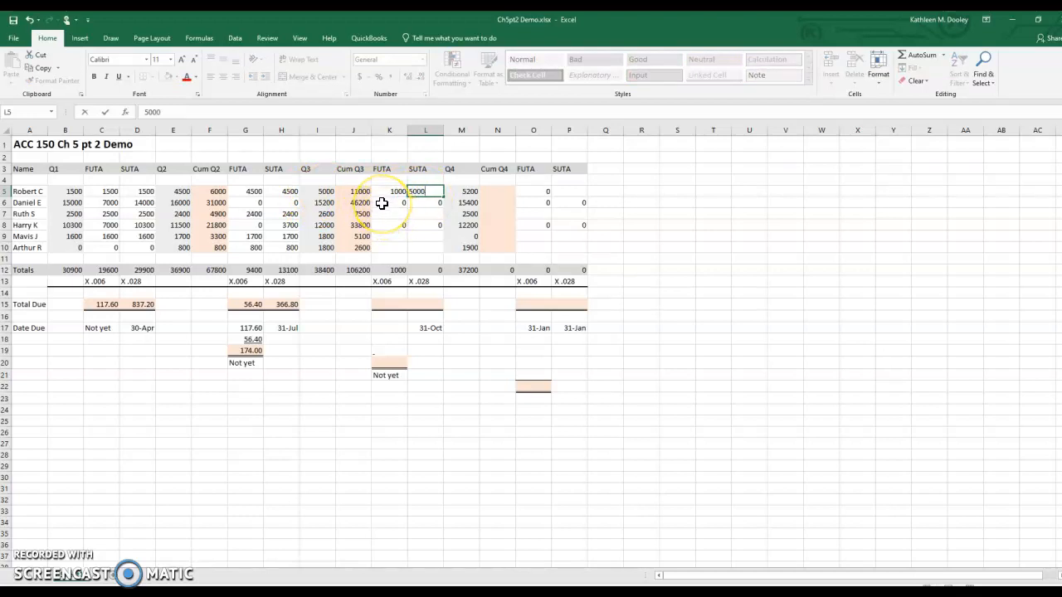
click(428, 203)
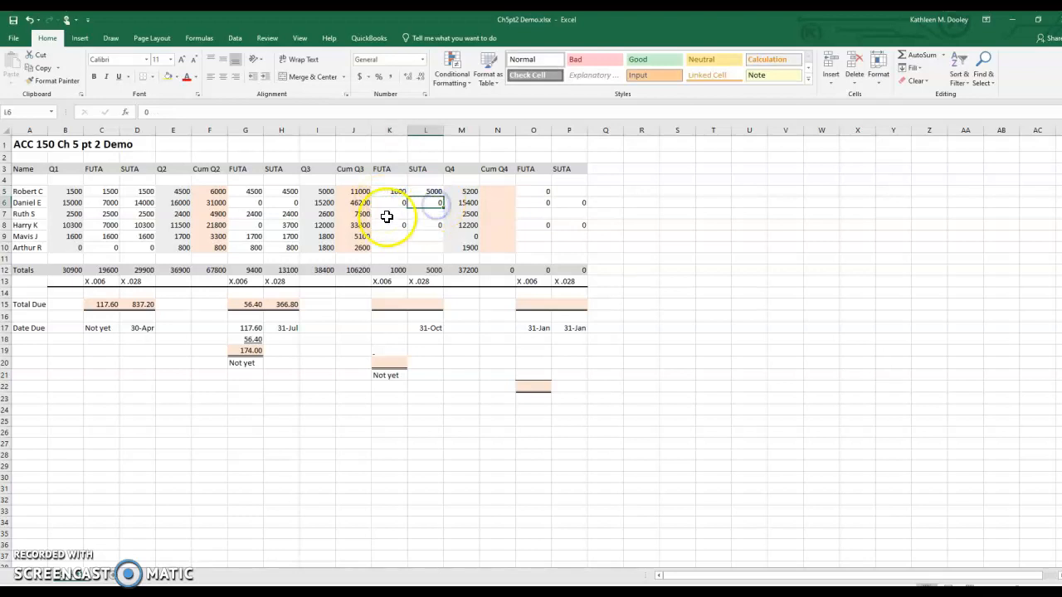
Step: Enter row 7's Q3 taxable wages as 2100 for FUTA in K7 and 2600 for SUTA in L7
click(387, 215)
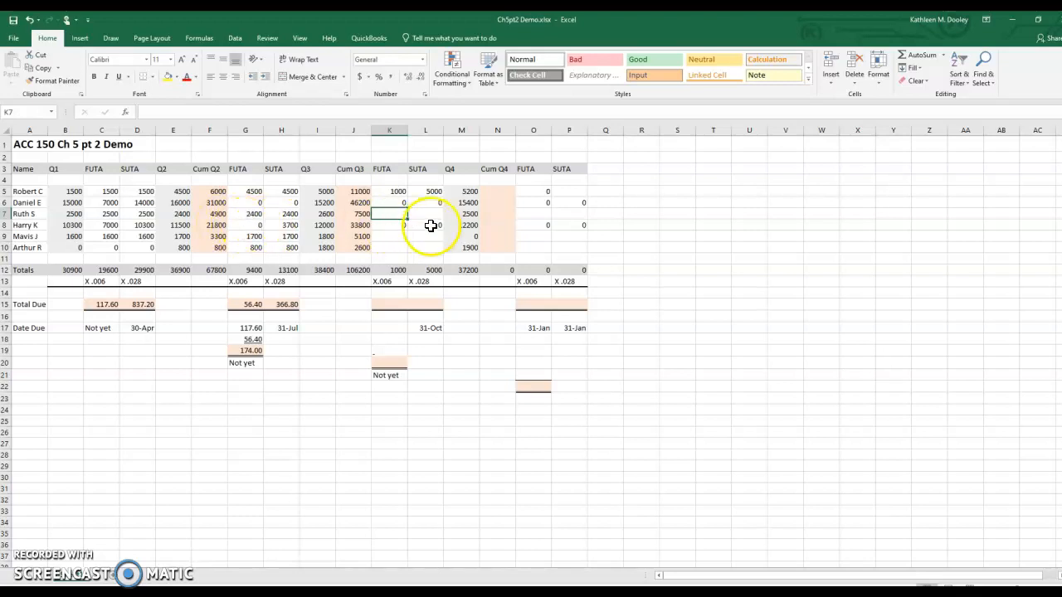
text(2100)
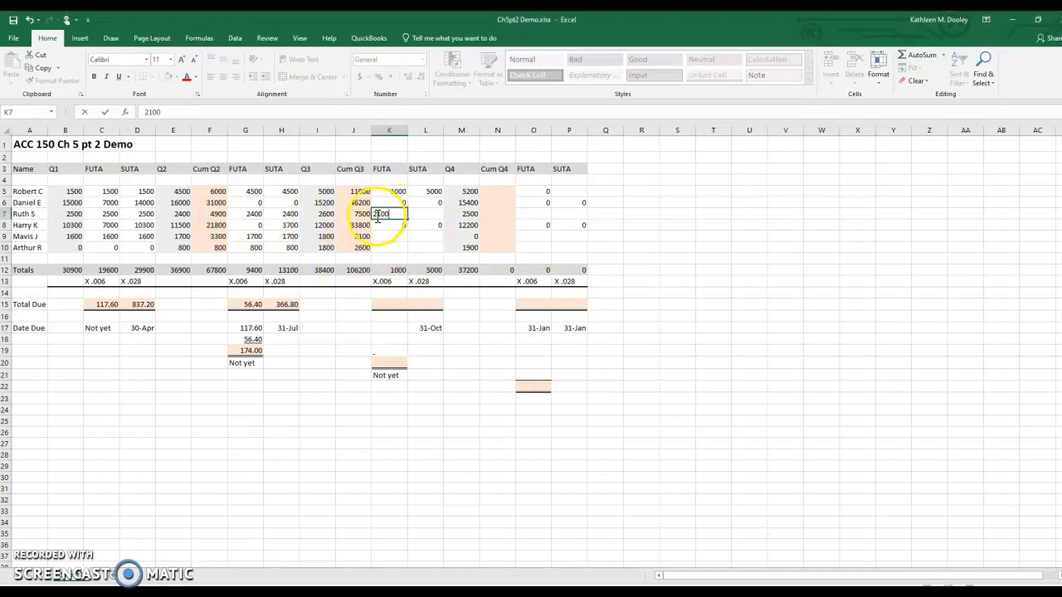
click(424, 217)
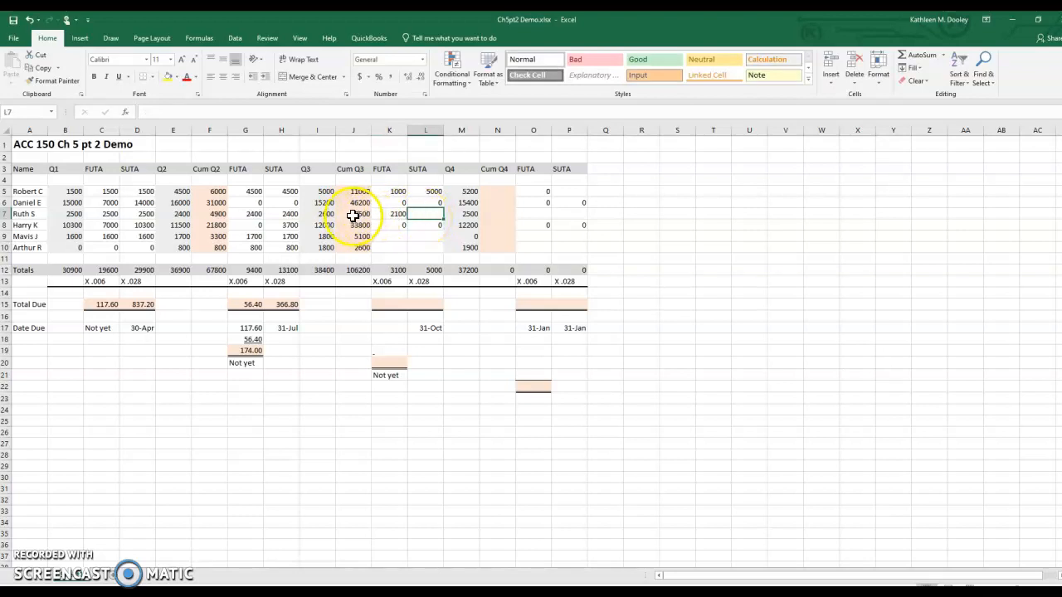
click(324, 214)
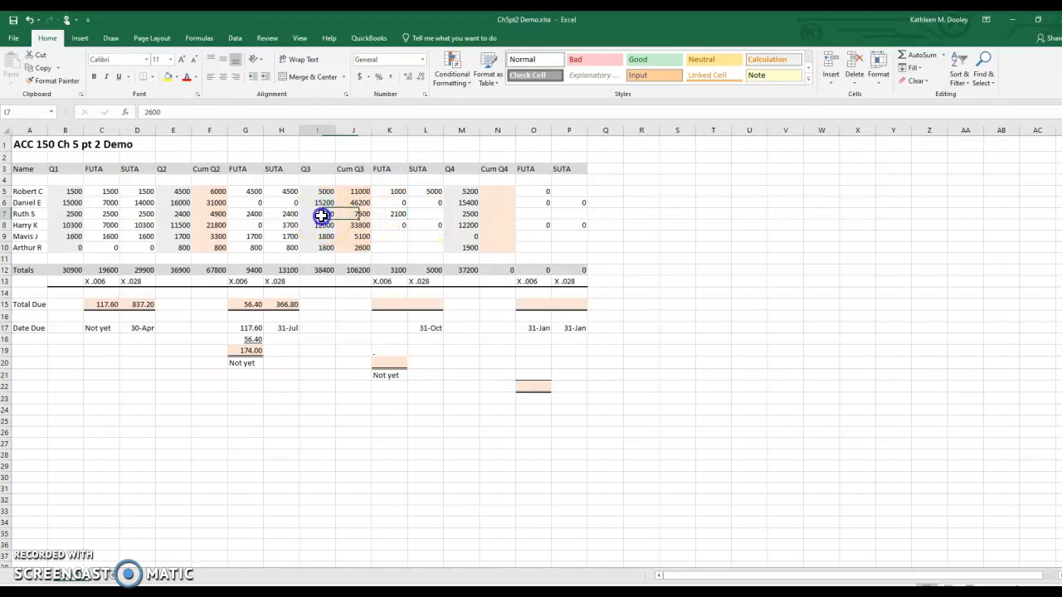
click(425, 218)
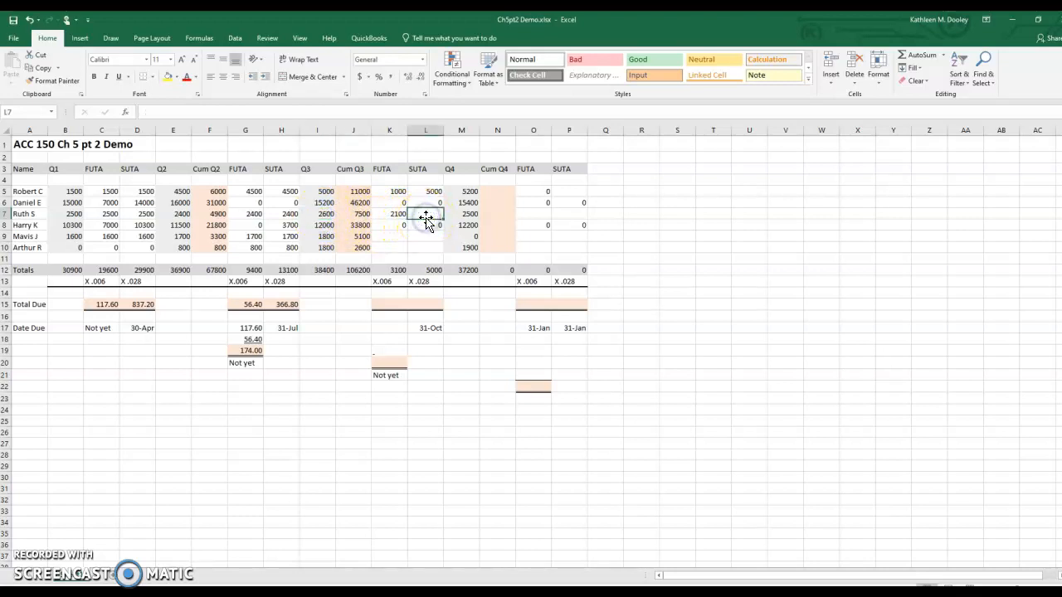
text(2600)
key(Return)
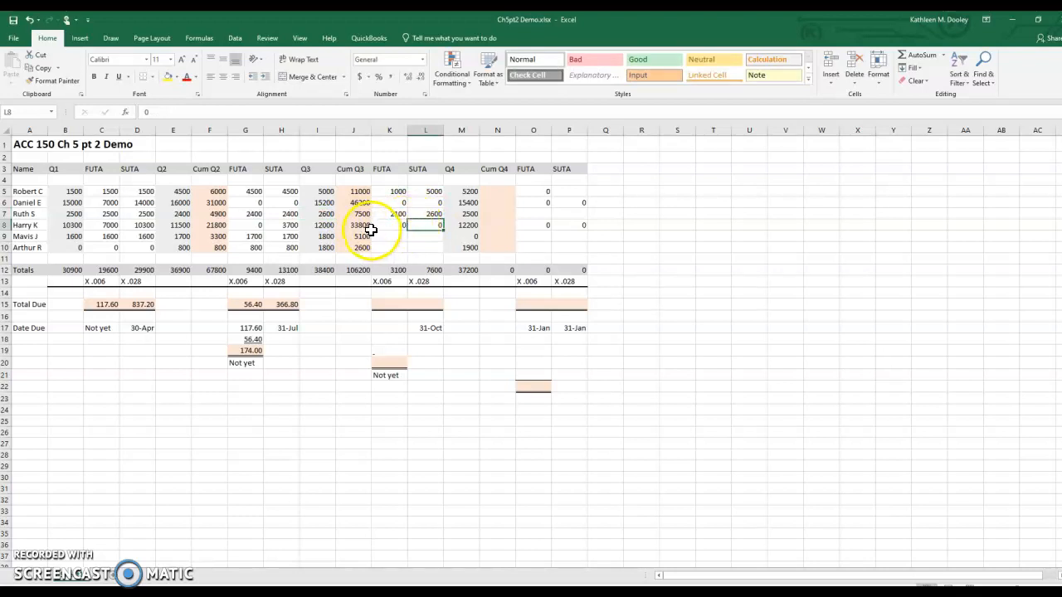
Step: Enter 1800 as row 9's Q3 taxable wages for both FUTA in K9 and SUTA in L9
click(393, 238)
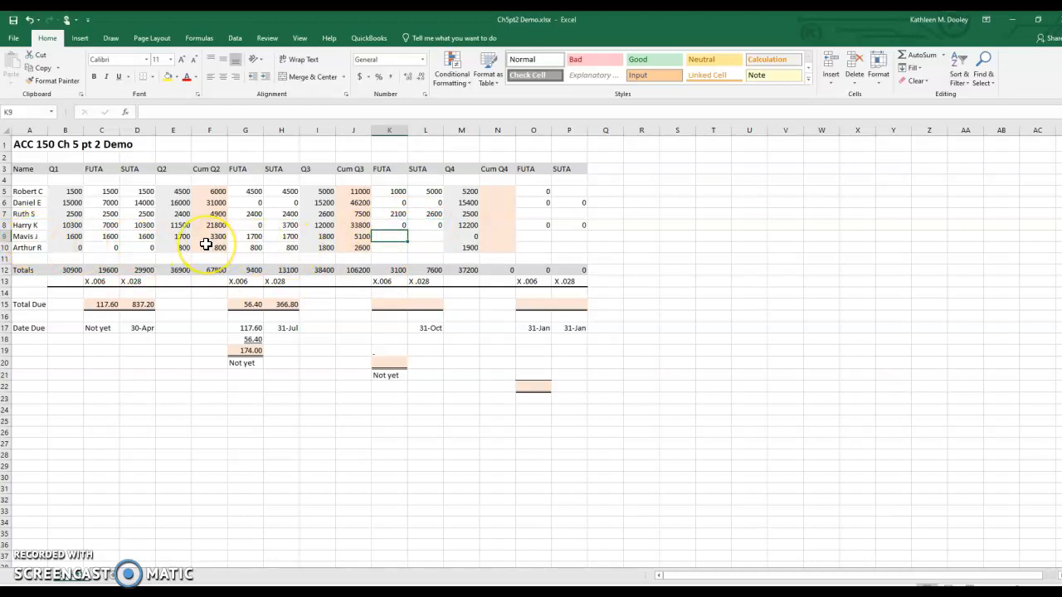
click(391, 237)
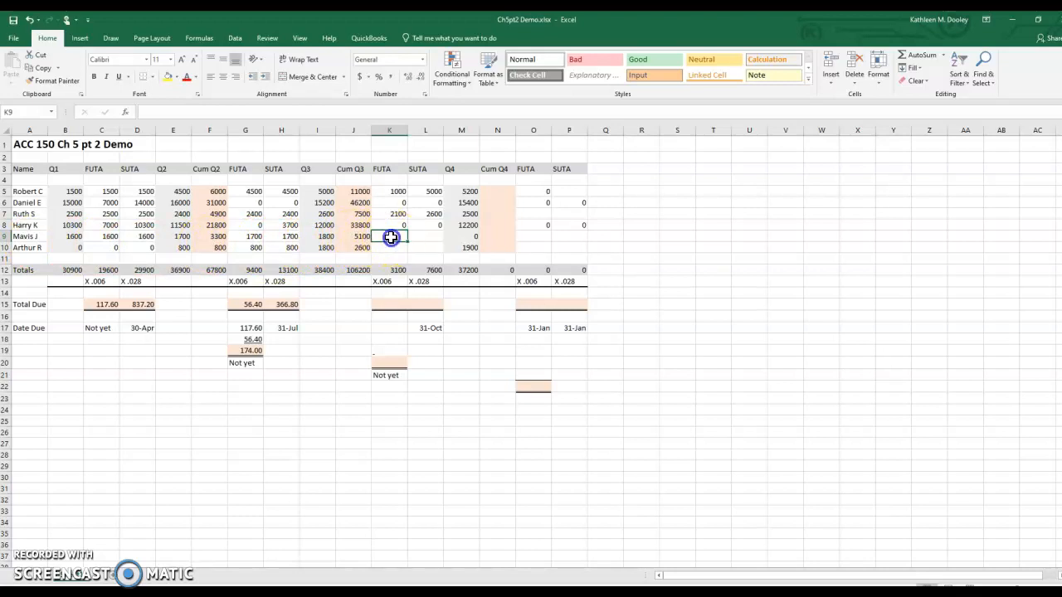
click(323, 237)
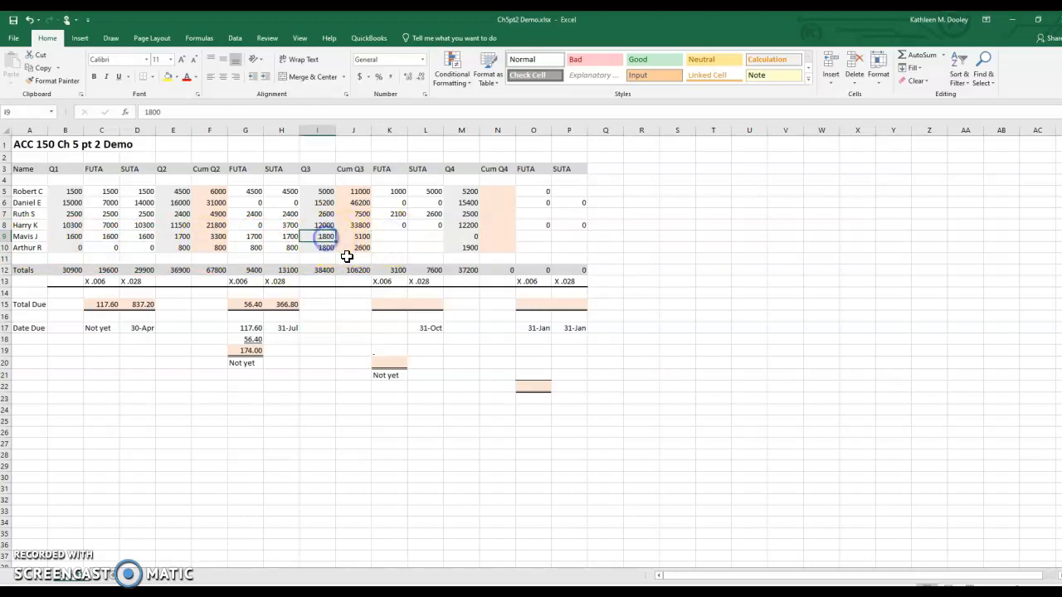
click(399, 238)
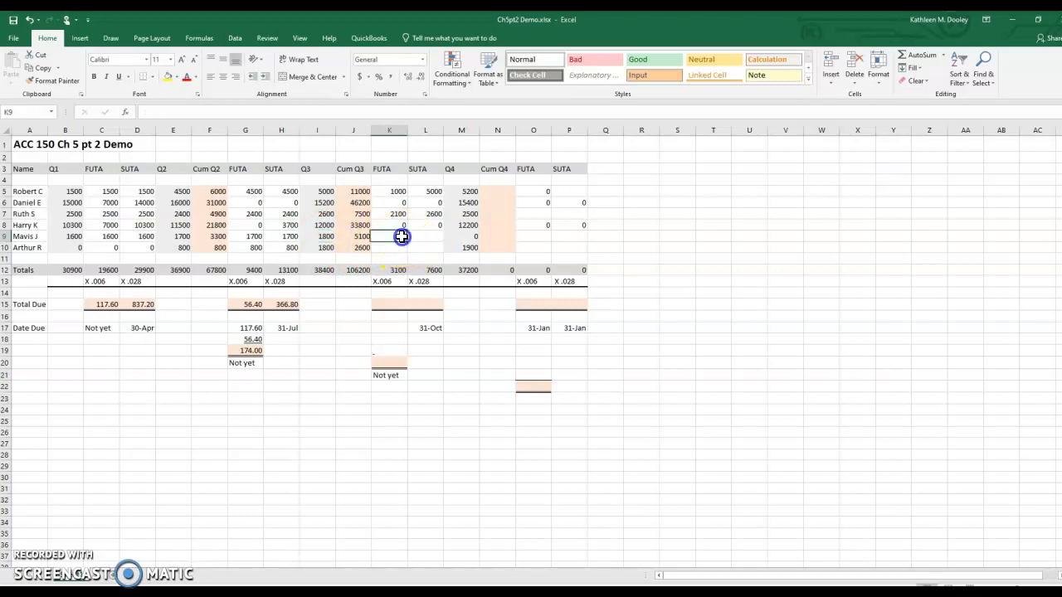
text(1800)
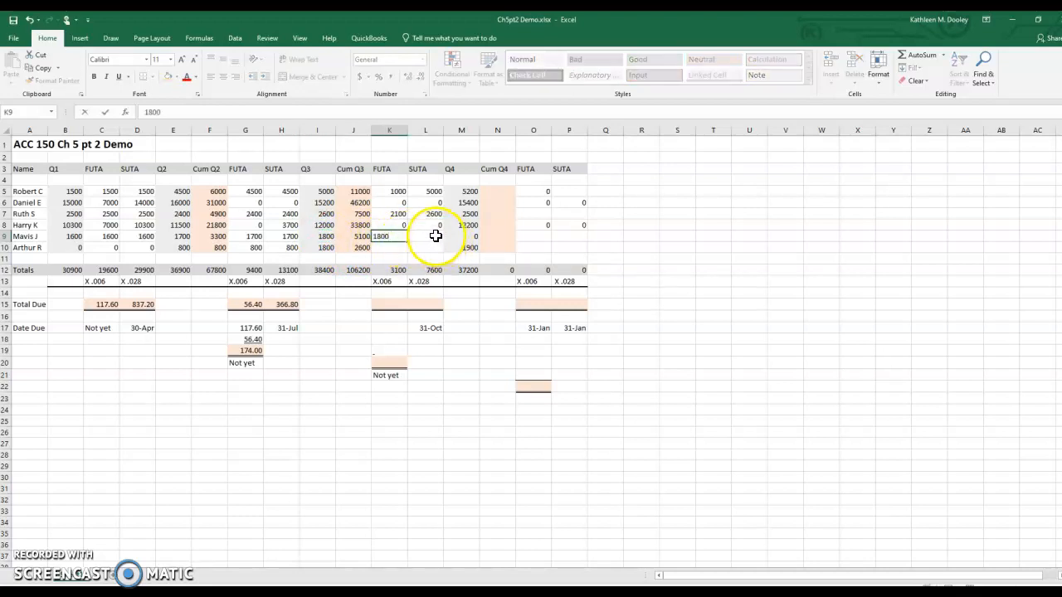
click(426, 237)
text(1800)
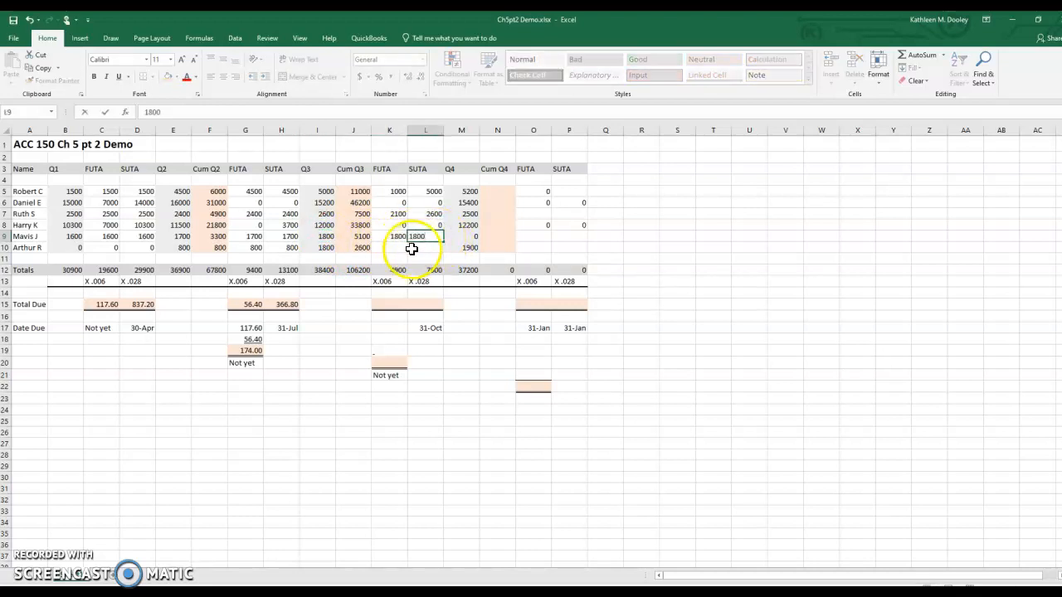
Step: Enter 1800 as row 10's Q3 taxable wages for both FUTA in K10 and SUTA in L10
click(394, 250)
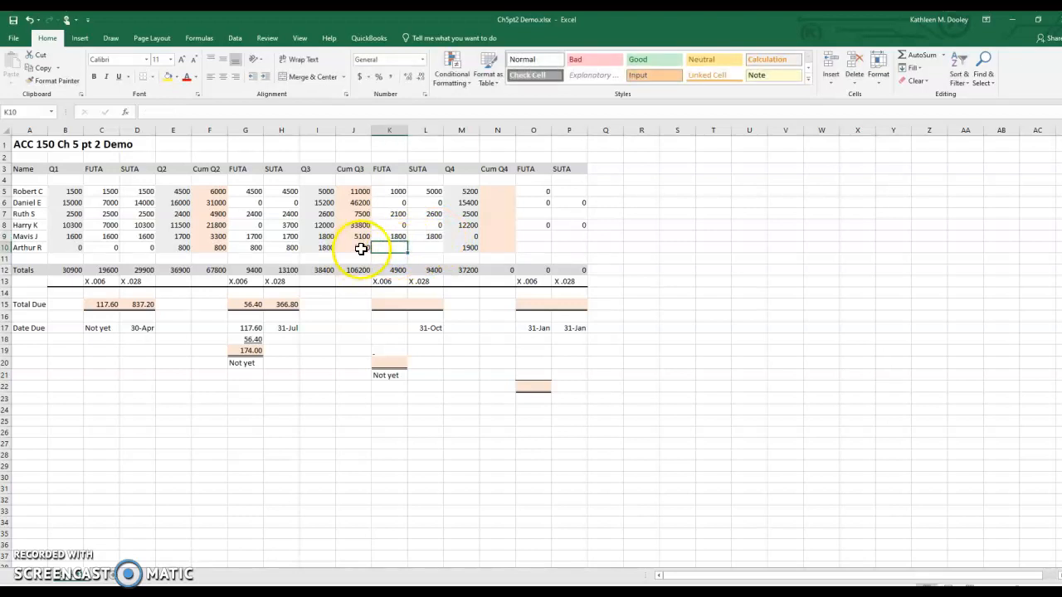
click(320, 249)
click(399, 248)
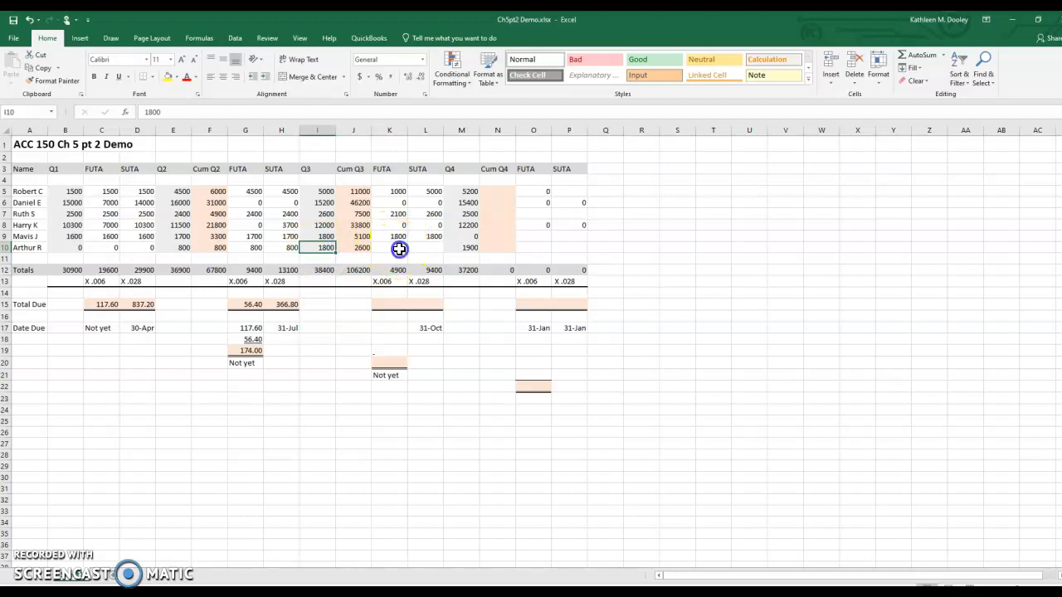
text(1800)
click(425, 248)
text(1800)
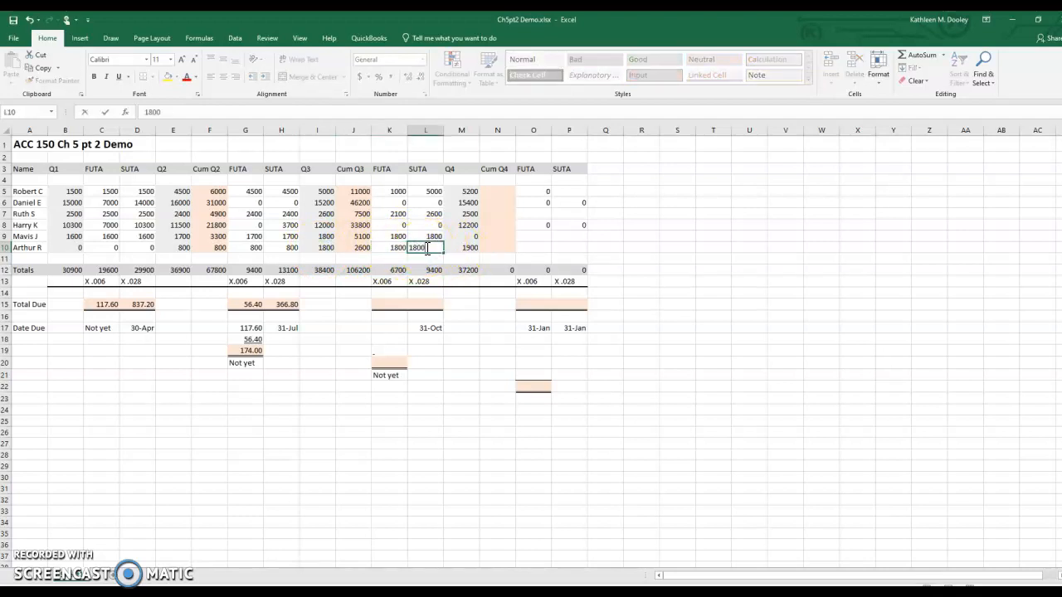
key(Return)
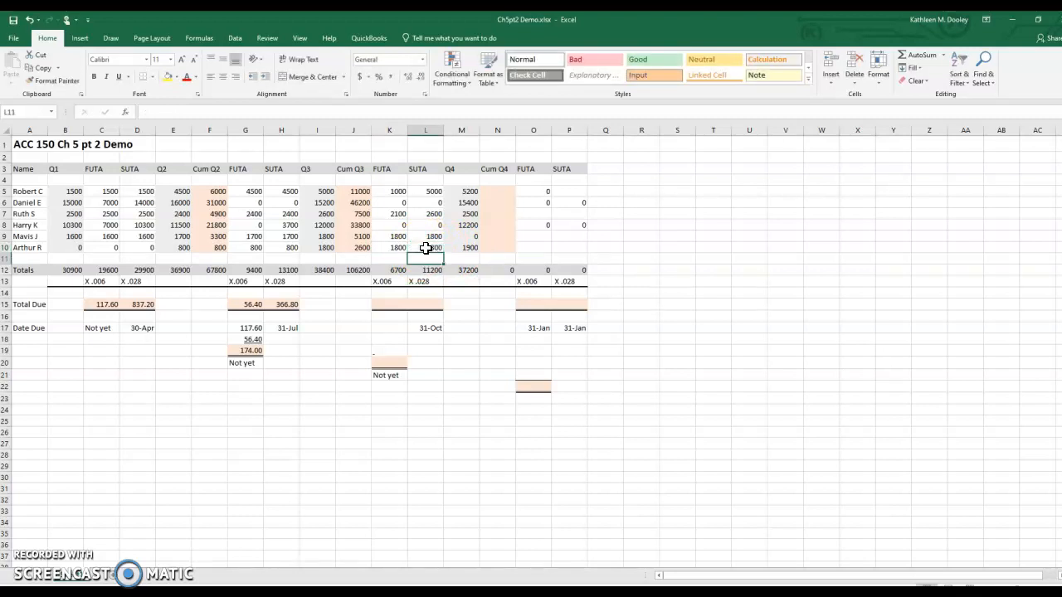
Step: Enter the Q3 totals due as 40.20 for FUTA in K15 and 313.60 for SUTA in L15
click(386, 305)
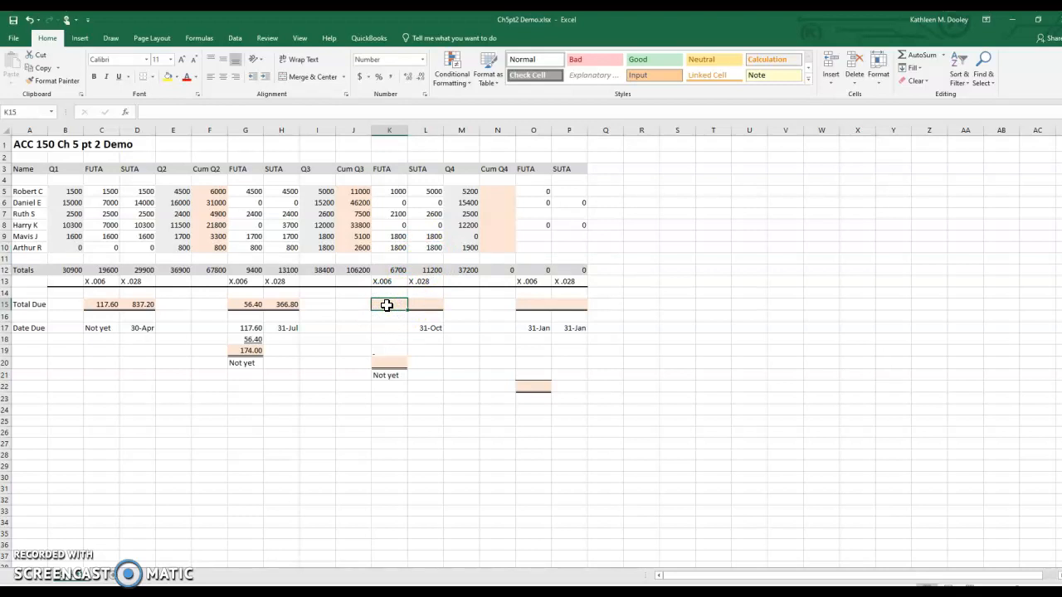
click(386, 305)
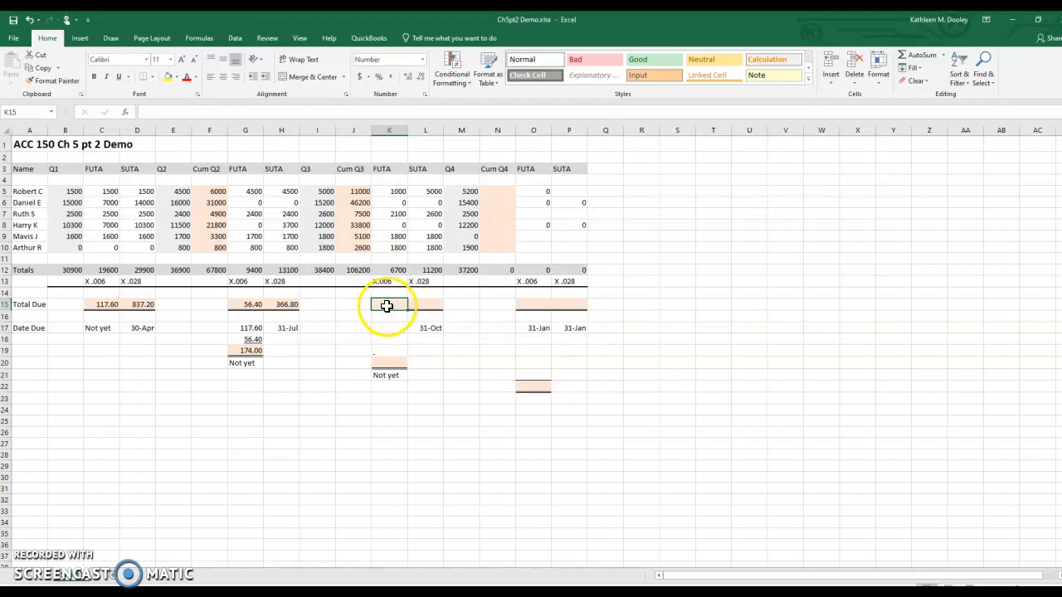
text(40.20)
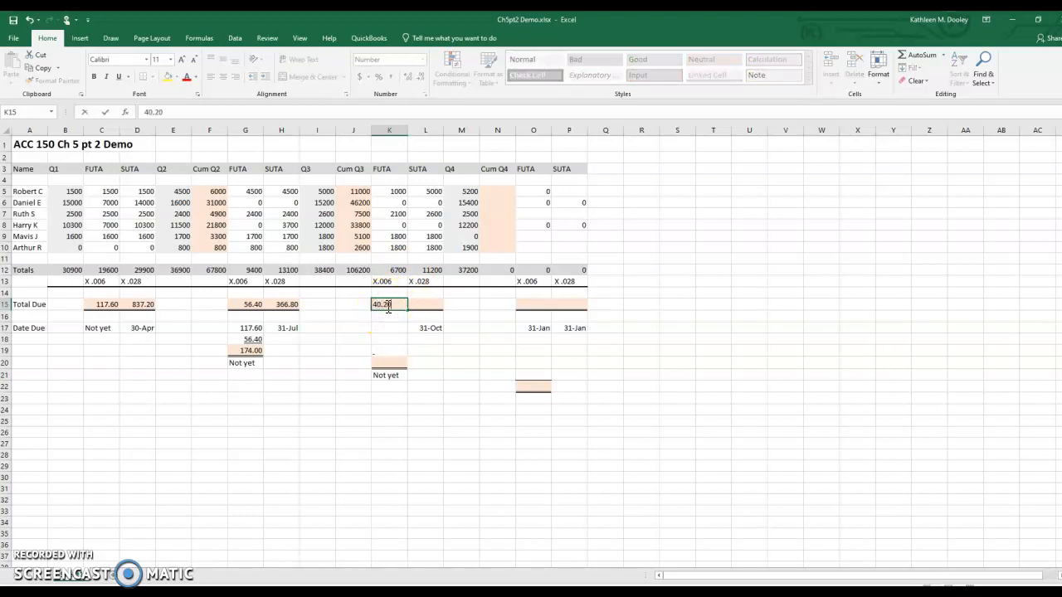
click(425, 306)
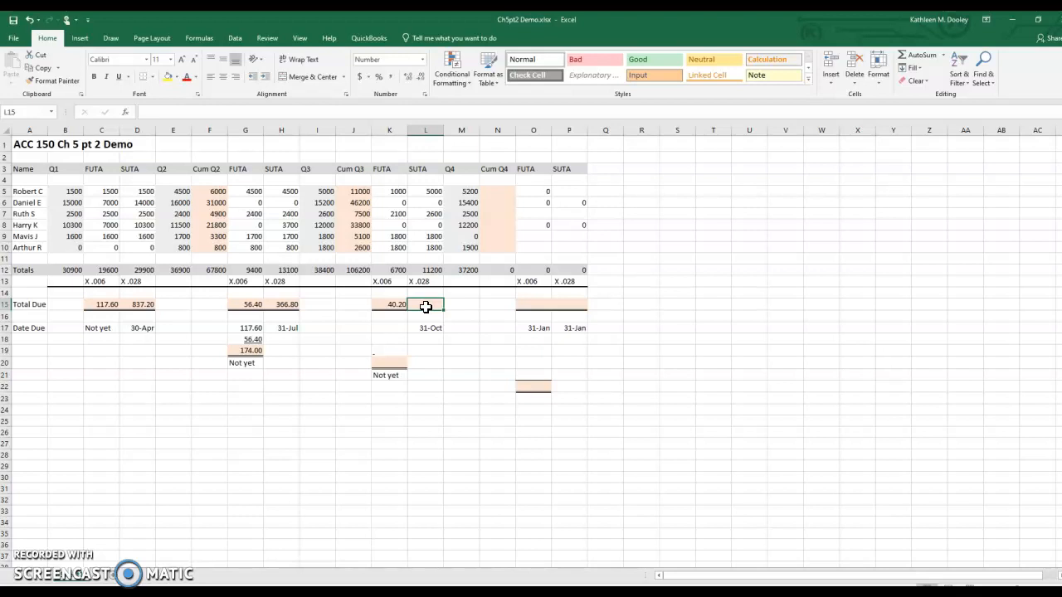
text(313.60)
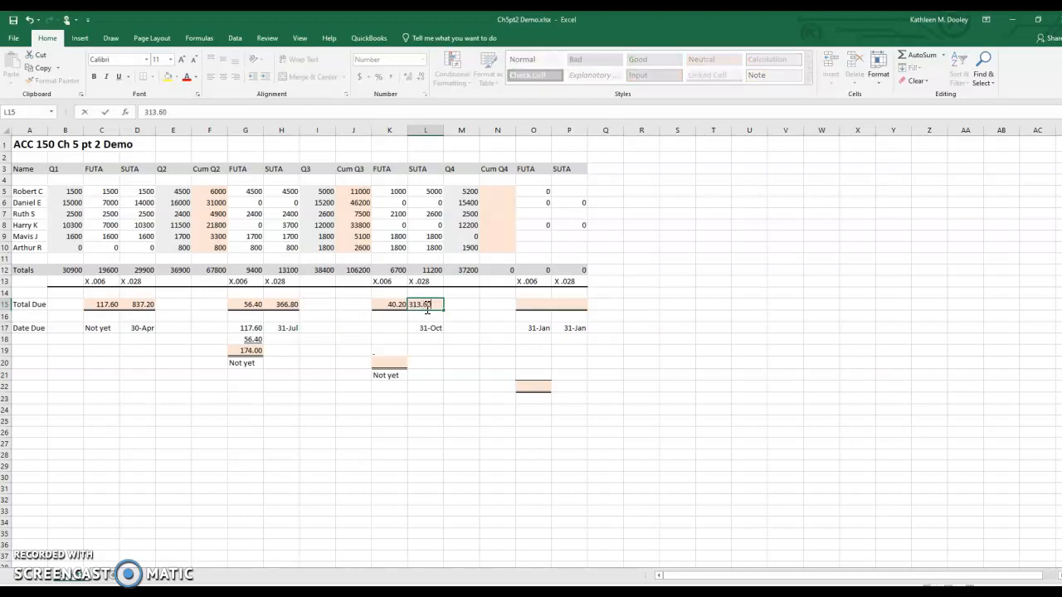
Step: List the FUTA liabilities carried into Q3 by entering 174.00 in K17 and 40.20 in K18
key(Return)
click(429, 329)
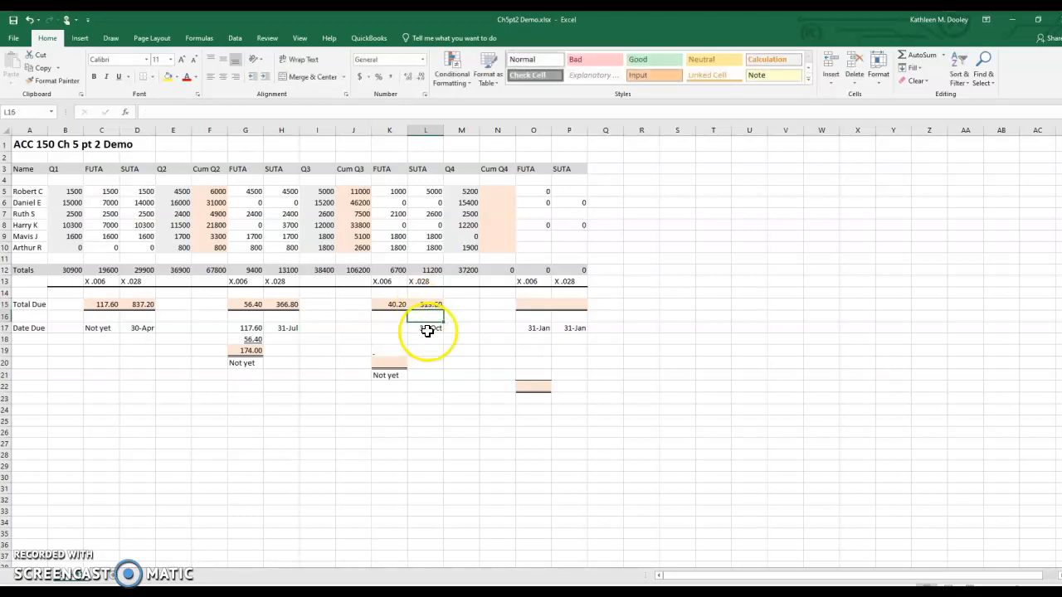
click(385, 328)
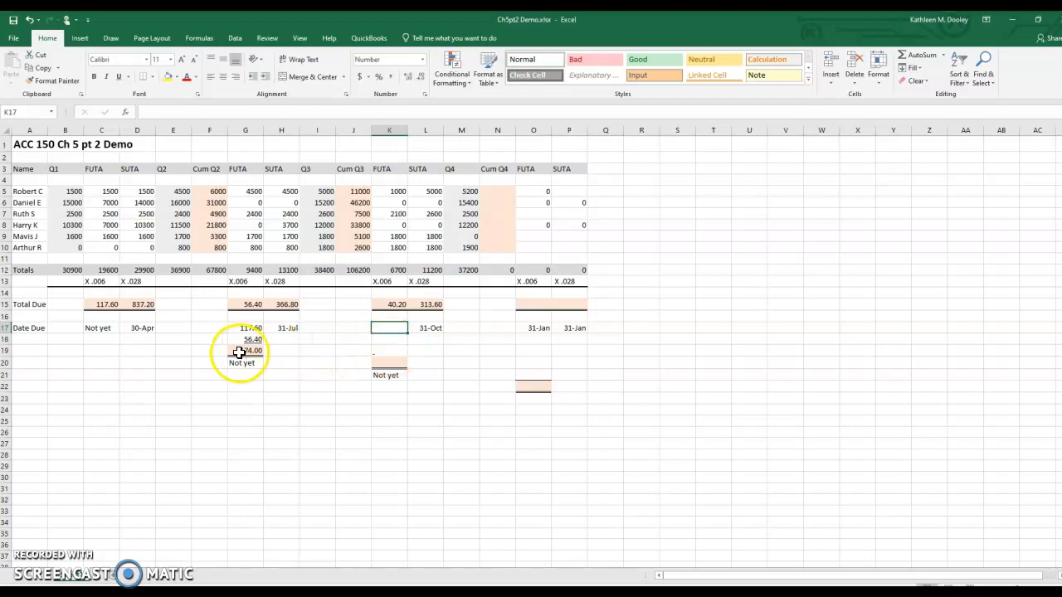
text(174.00)
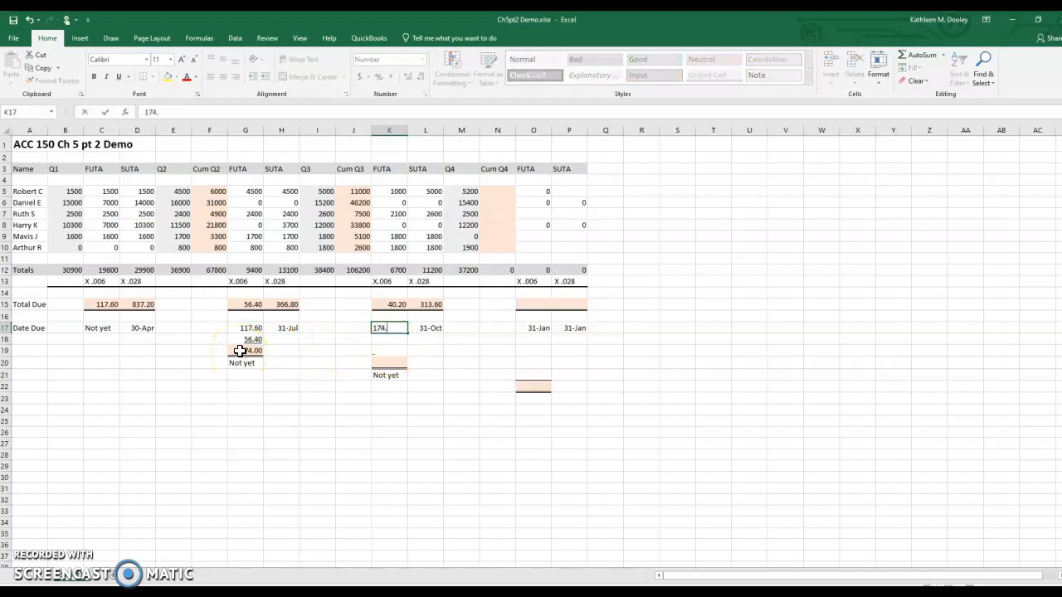
click(389, 342)
text(40.20)
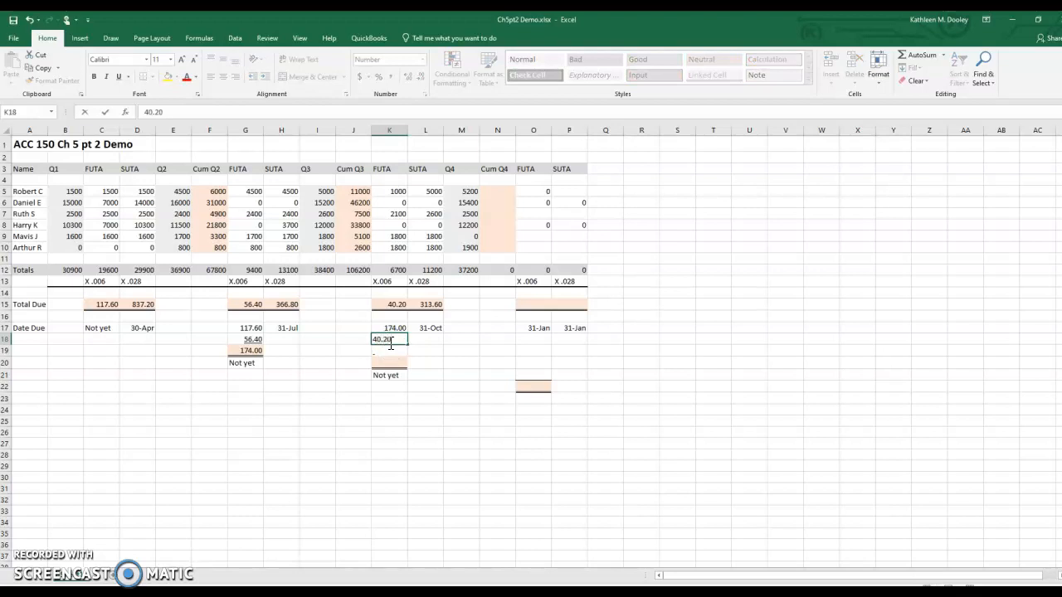
Step: Enter the cumulative Q3 FUTA liability in K20 as 214.20
click(387, 363)
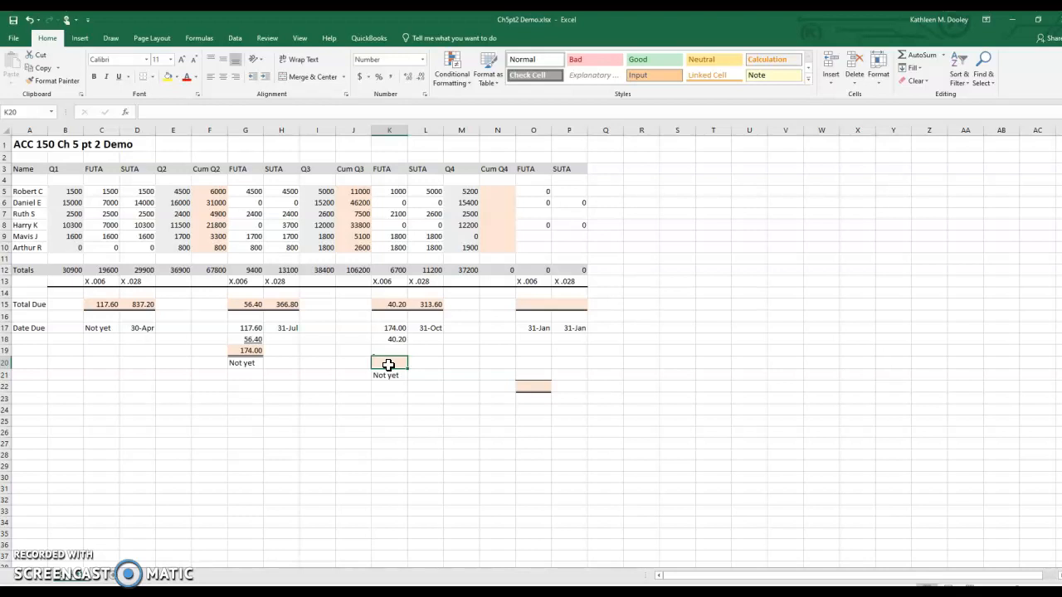
text(21420)
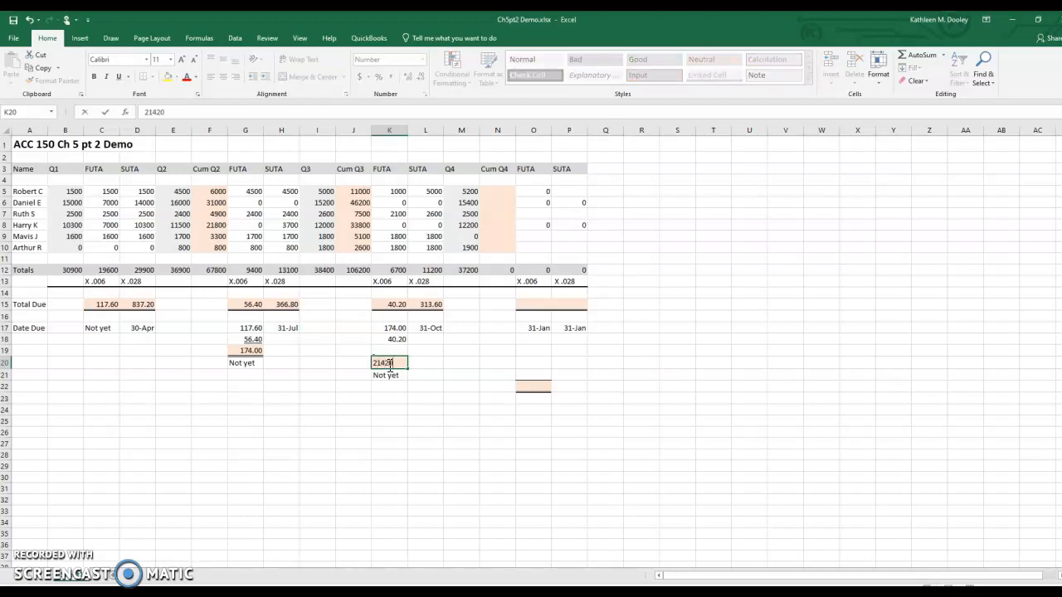
key(Return)
click(386, 376)
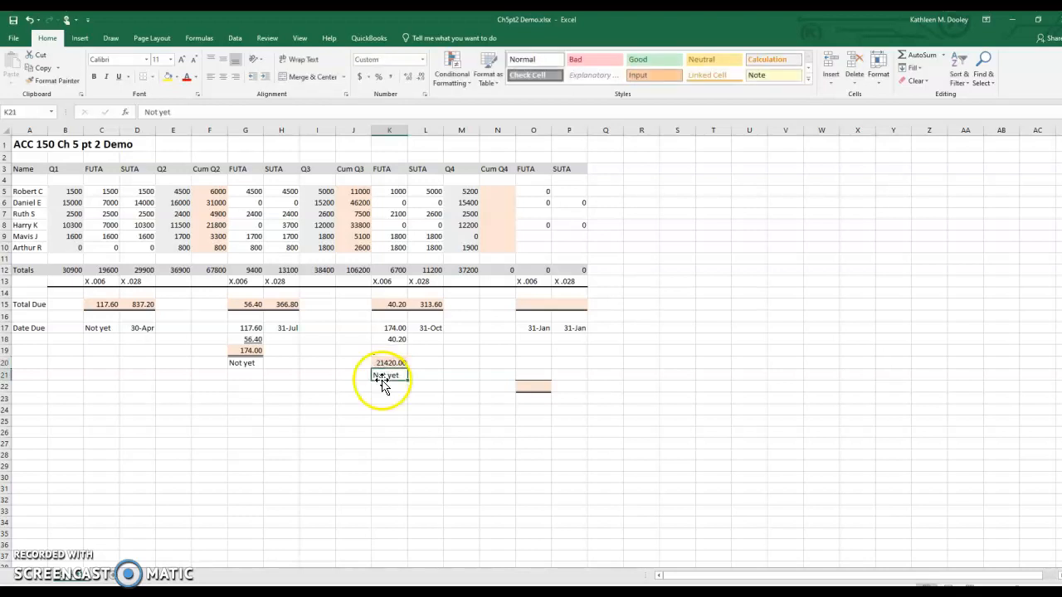
double_click(388, 363)
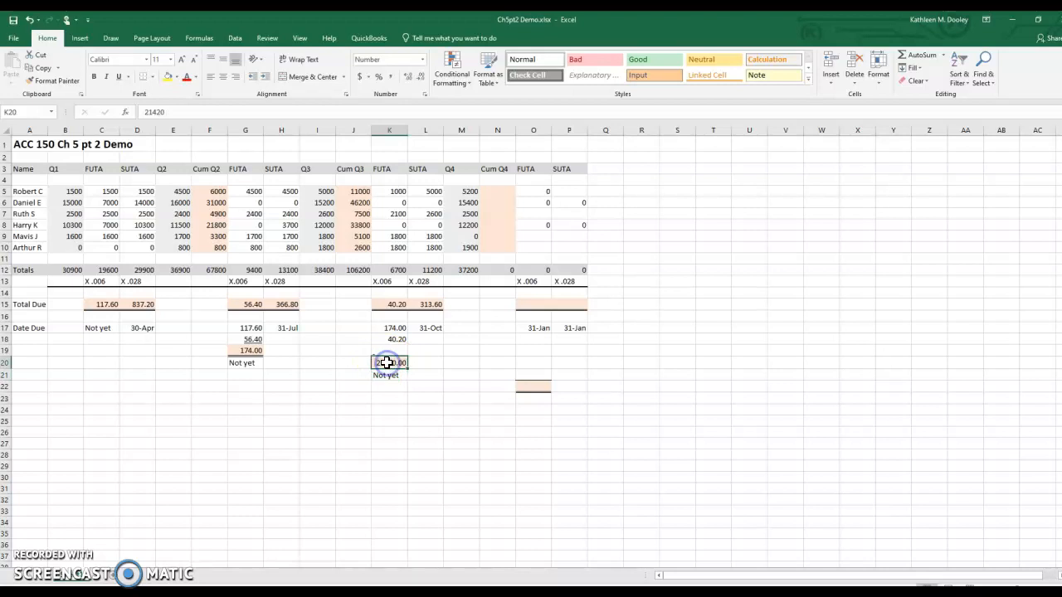
key(BackSpace)
key(BackSpace)
text(.20)
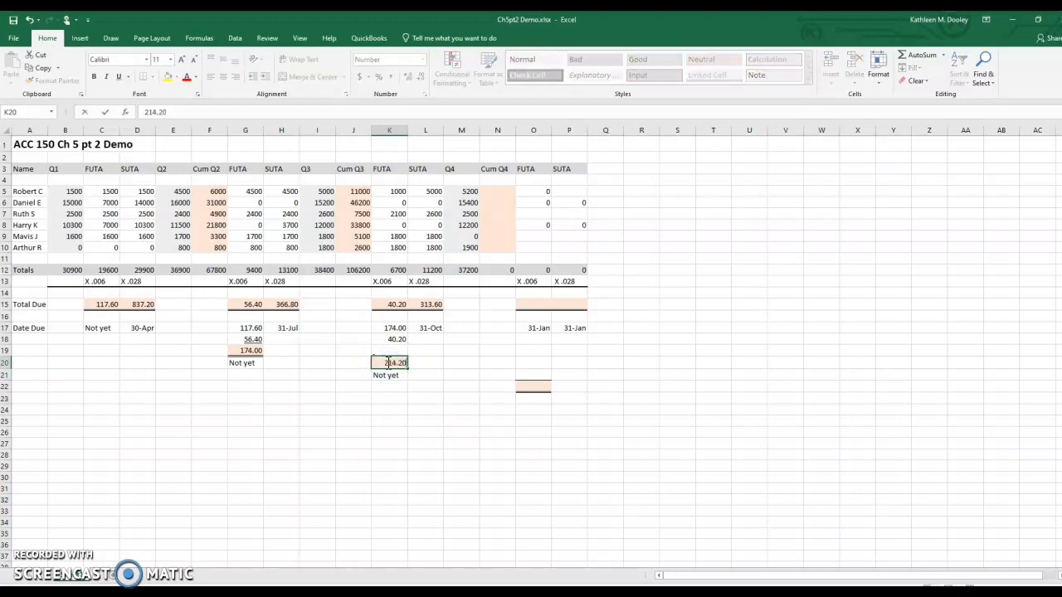
key(Return)
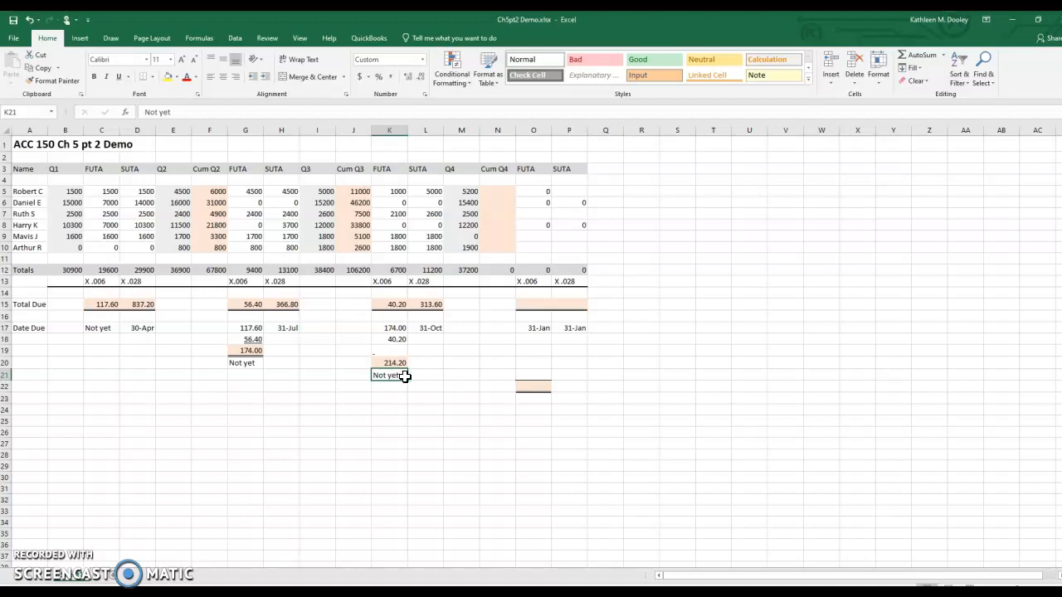
Step: Select the highlighted Q4 cumulative FUTA cell O22
click(535, 389)
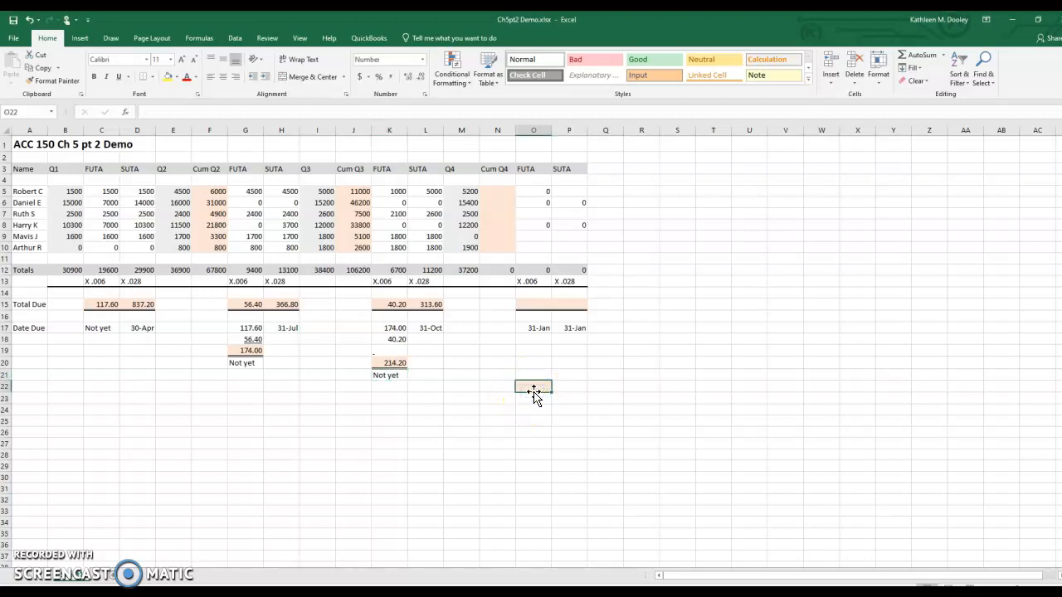